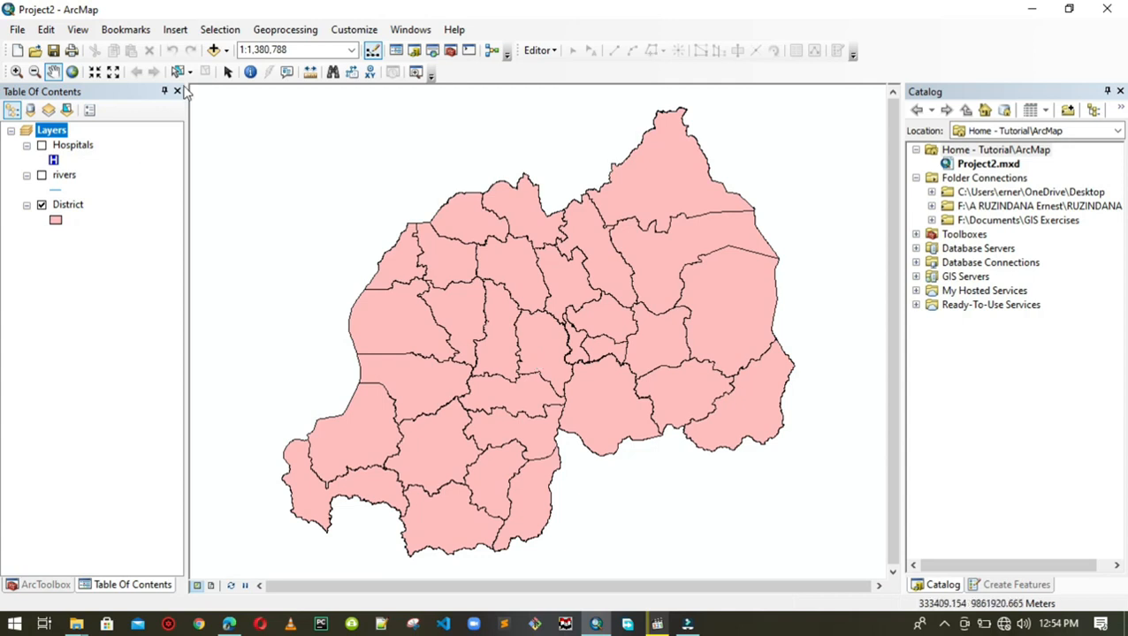
left_click(214, 31)
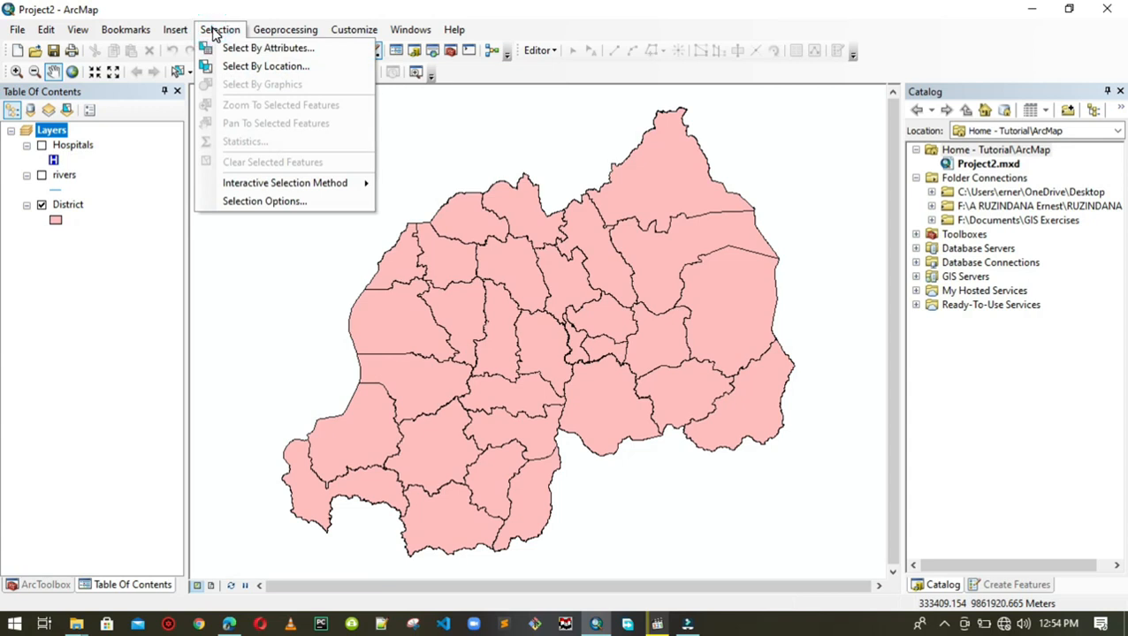
left_click(170, 34)
left_click(212, 32)
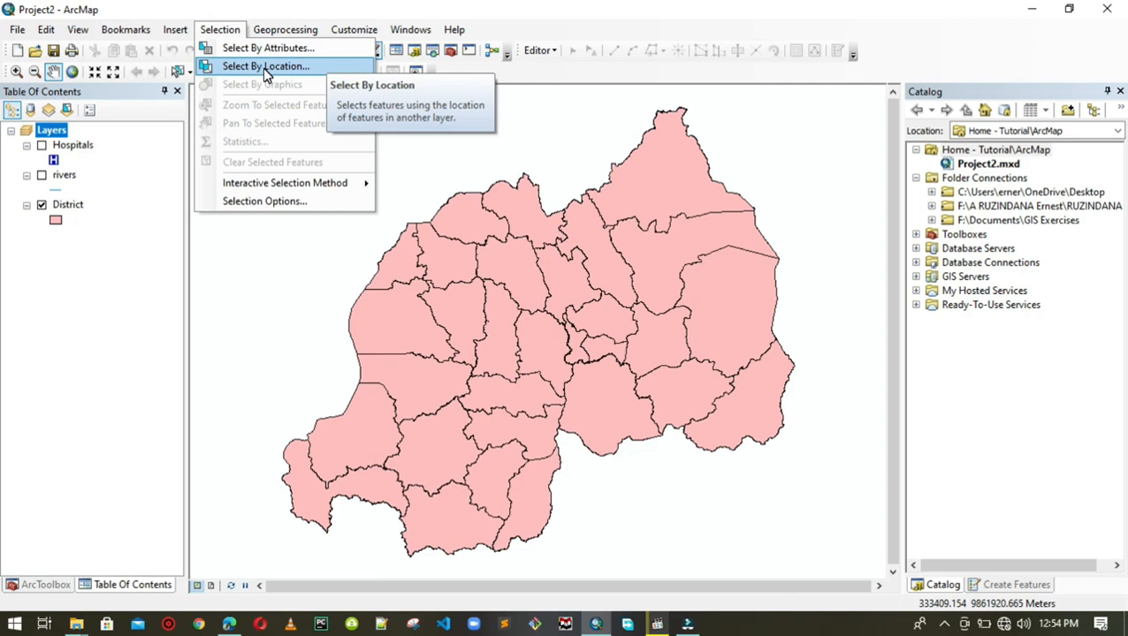
left_click(128, 100)
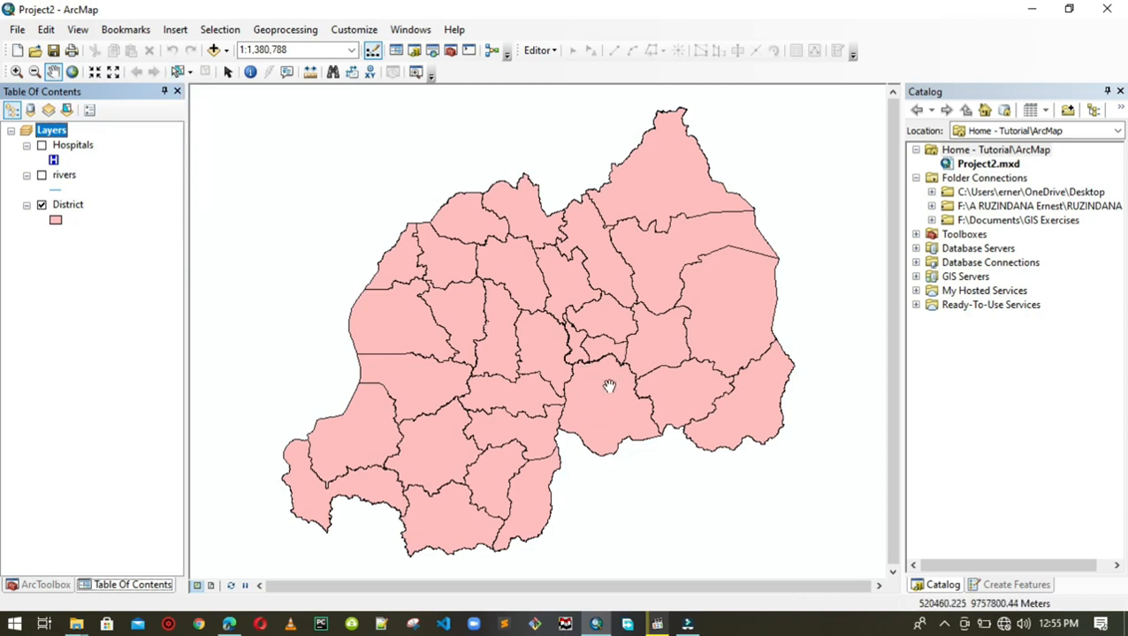
- Select four districts one after another directly on the map and clear the selection by picking an empty area
left_click(177, 73)
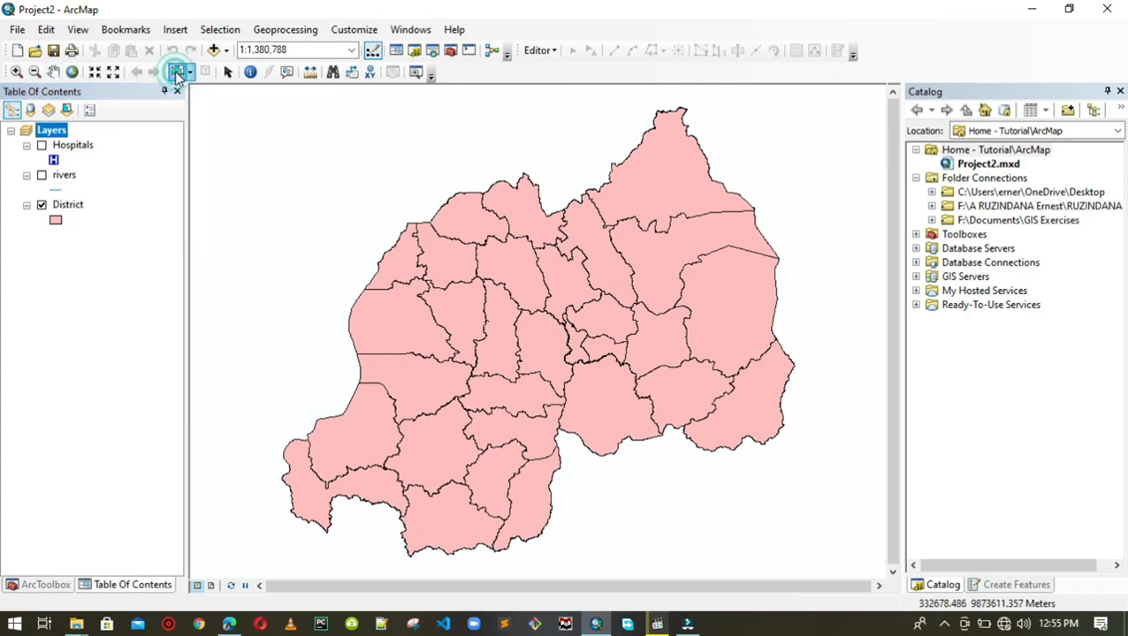
left_click(601, 402)
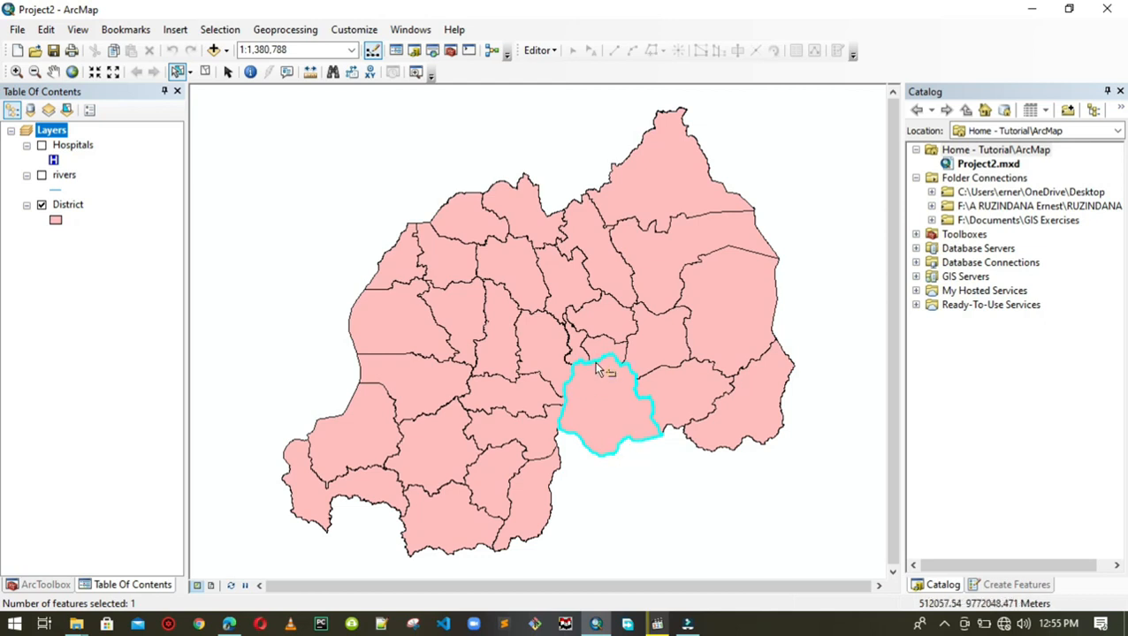
left_click(461, 320)
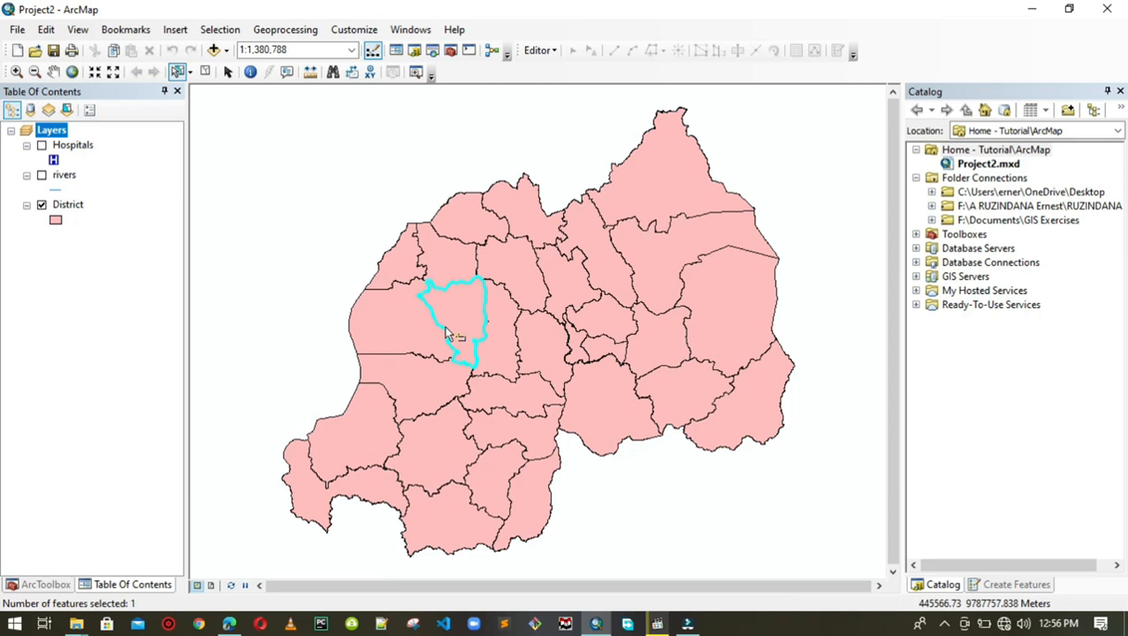
left_click(429, 446)
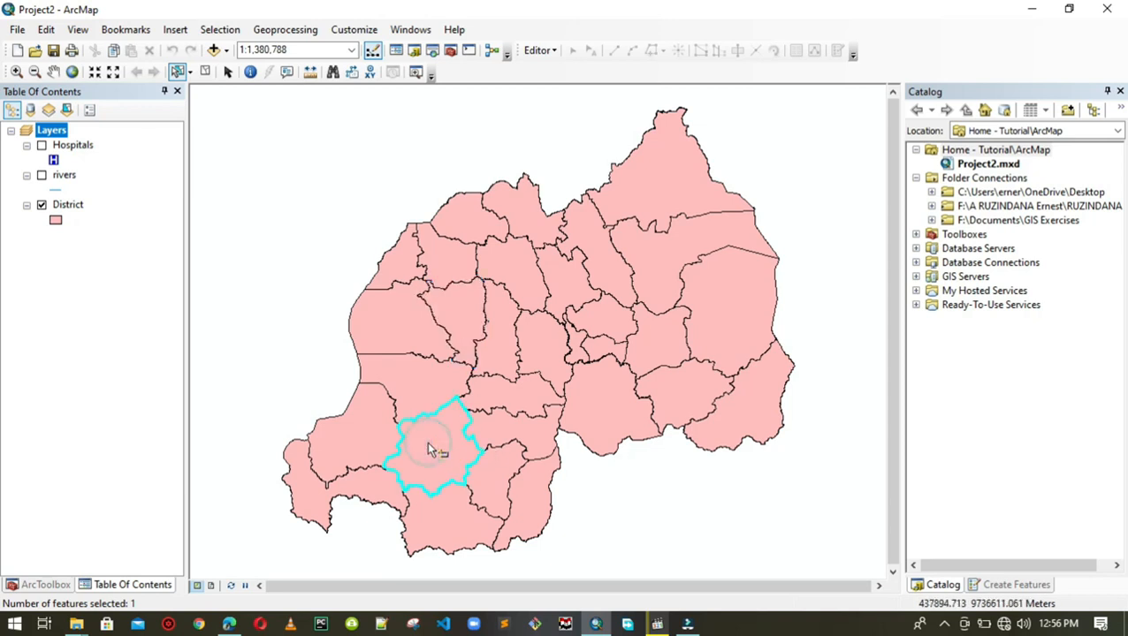
left_click(630, 192)
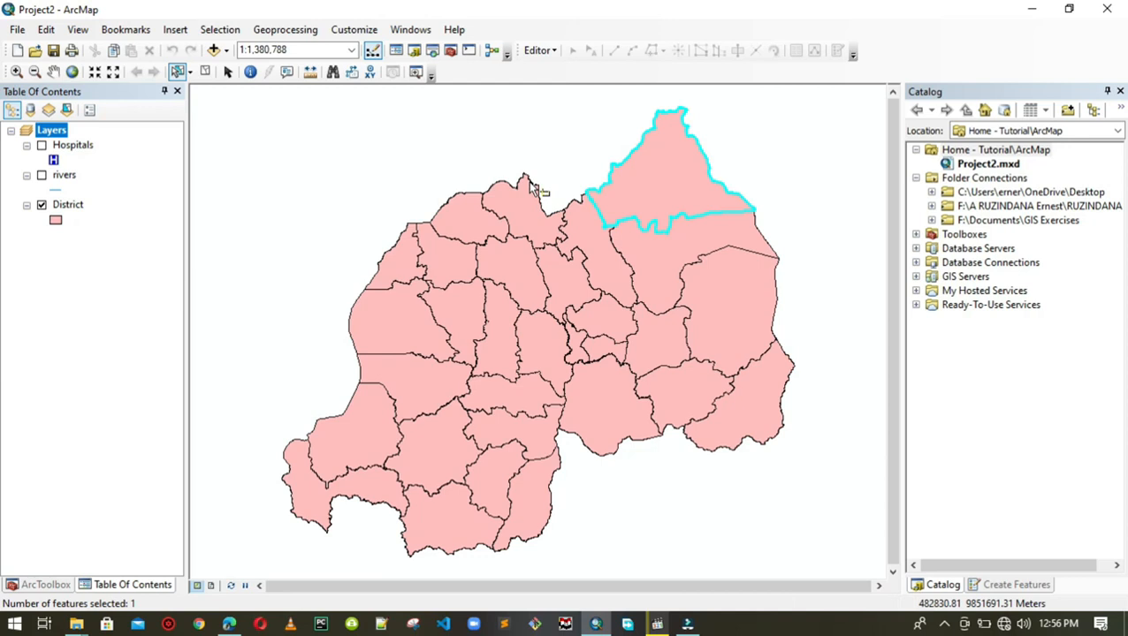
left_click(558, 152)
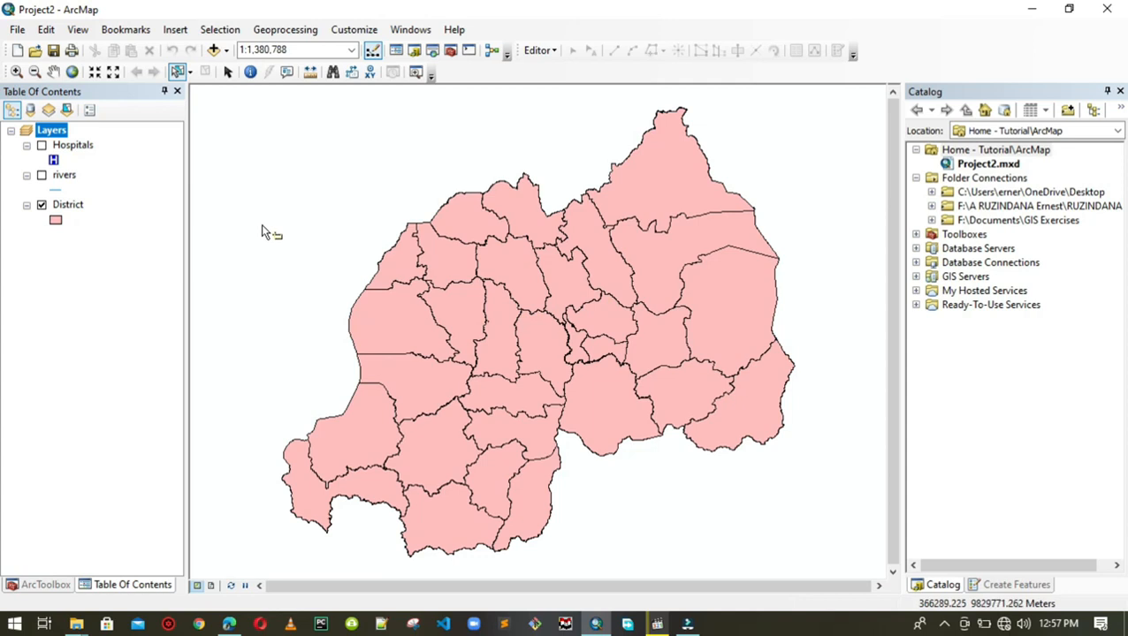
- Start a Select By Attributes query with District as the target layer
left_click(234, 30)
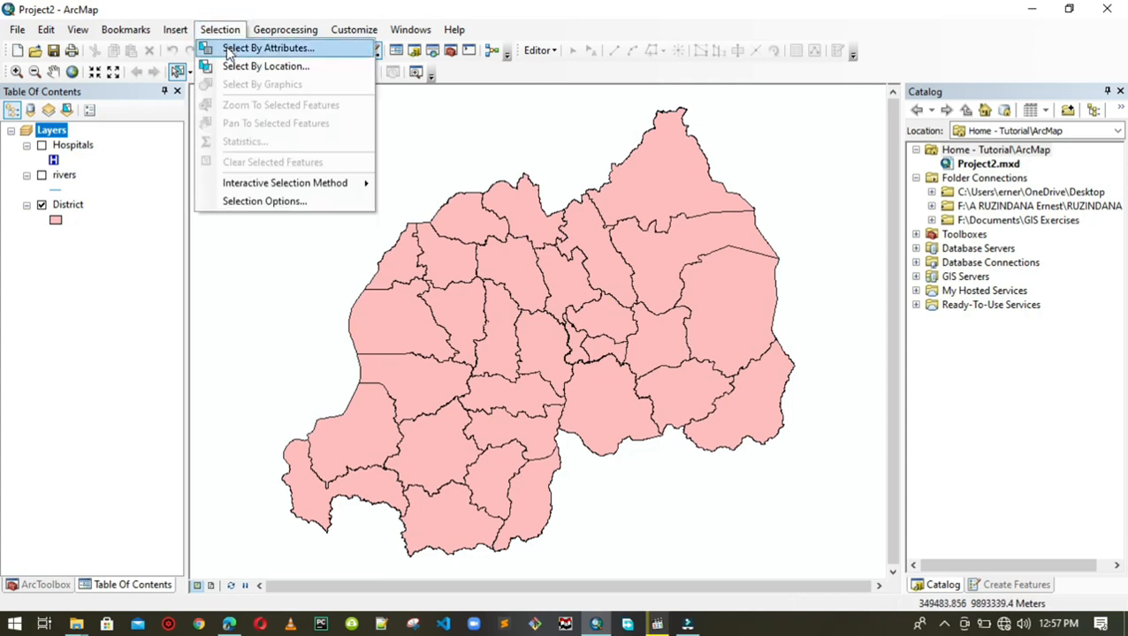
left_click(308, 51)
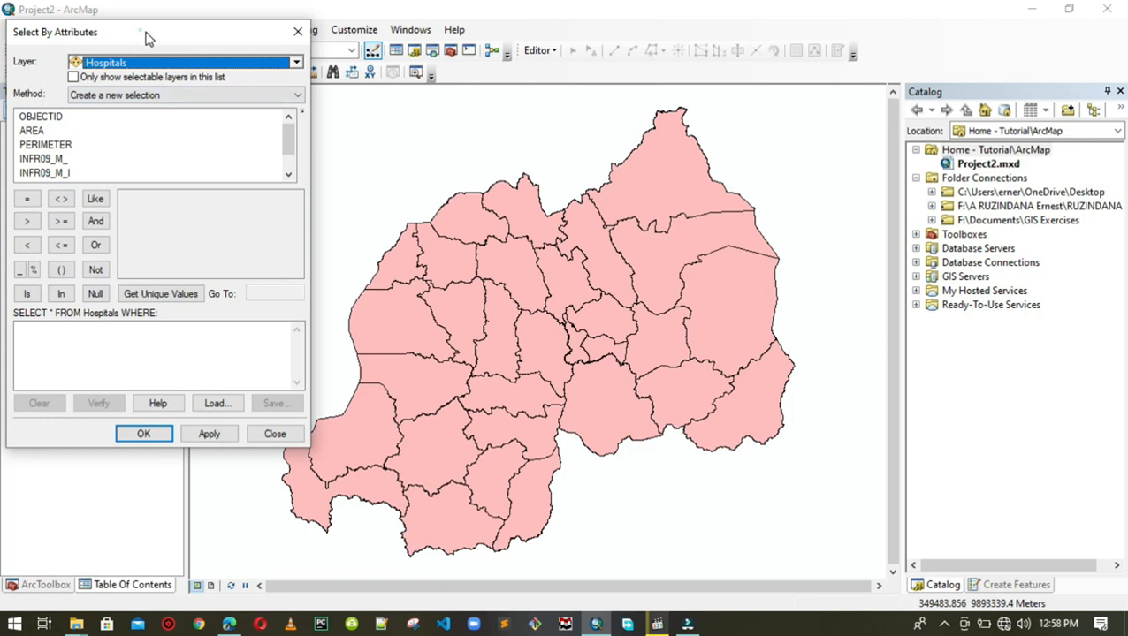
left_click_drag(138, 39, 186, 41)
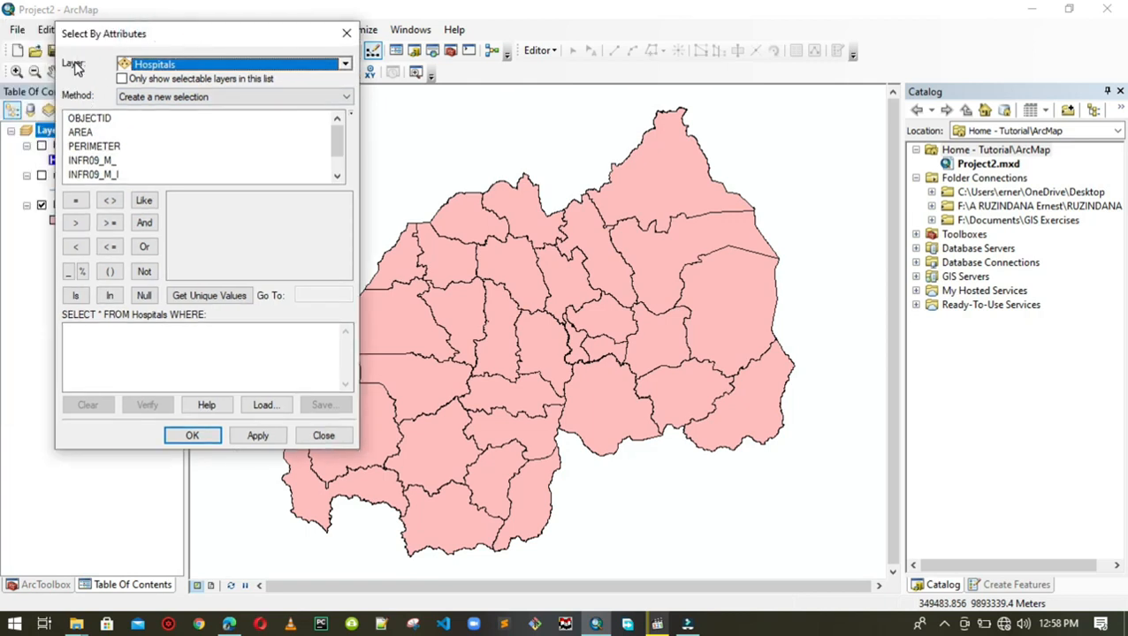
left_click(185, 67)
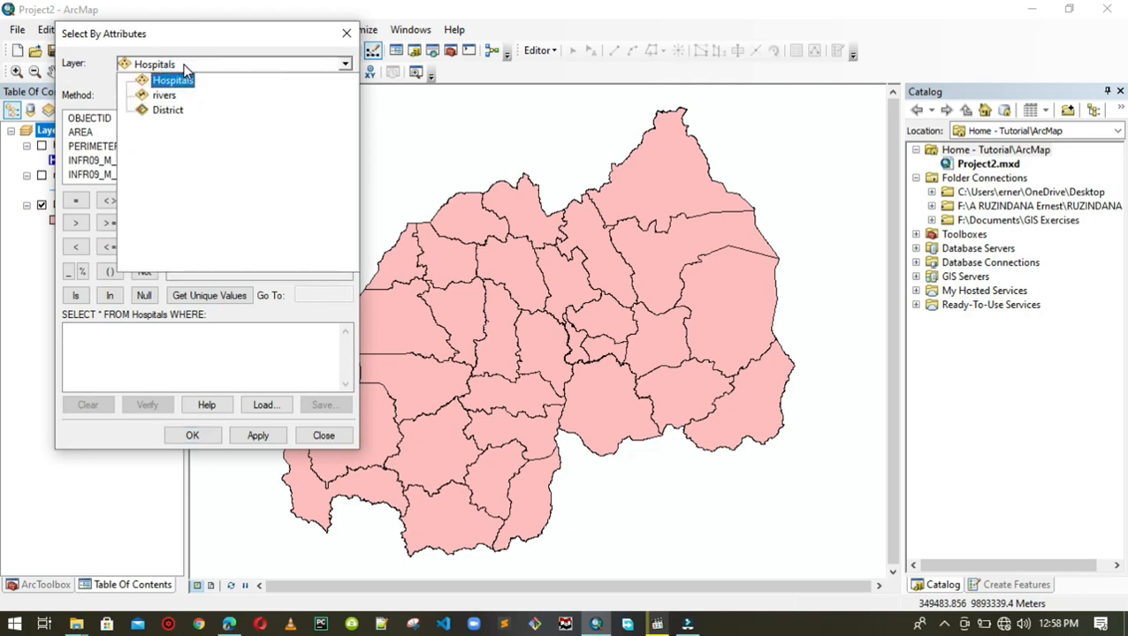
left_click(171, 111)
scroll(97, 144, "down", 3)
scroll(97, 143, "up", 3)
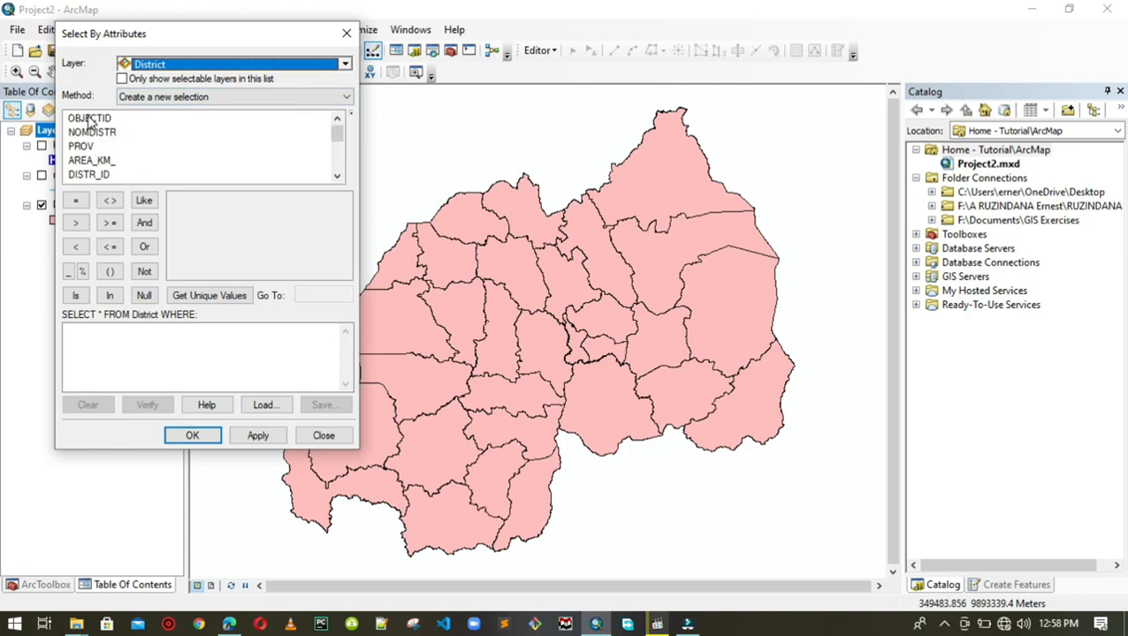
- Begin the query expression with DISTR_NAME = and list the unique values of that field
left_click(89, 118)
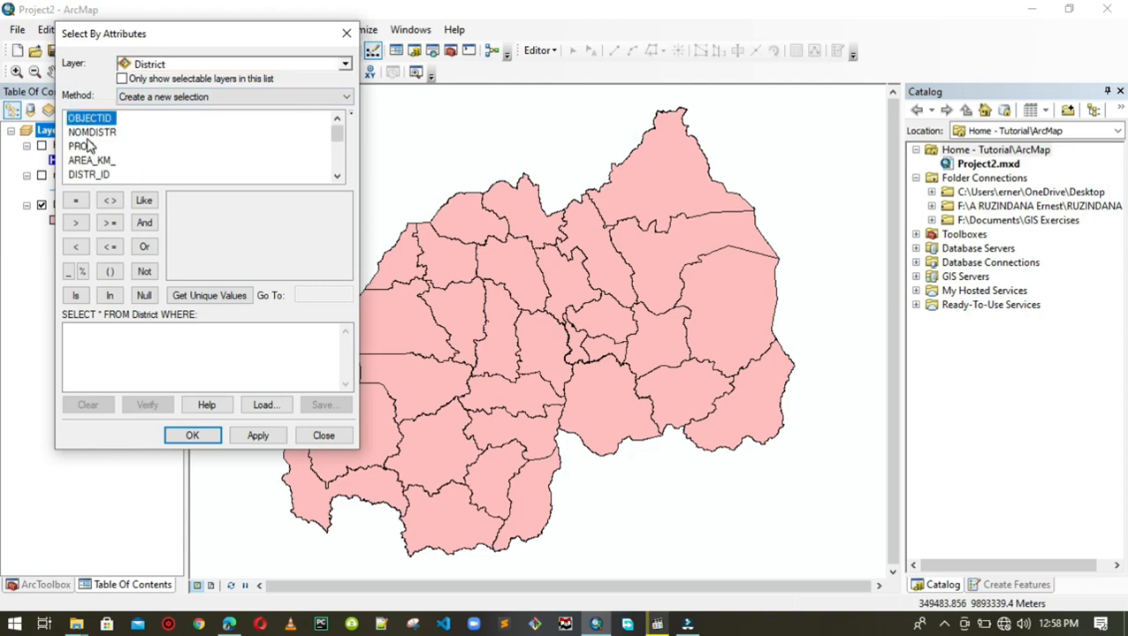
left_click(82, 145)
scroll(142, 146, "down", 3)
scroll(142, 146, "up", 2)
left_click(99, 160)
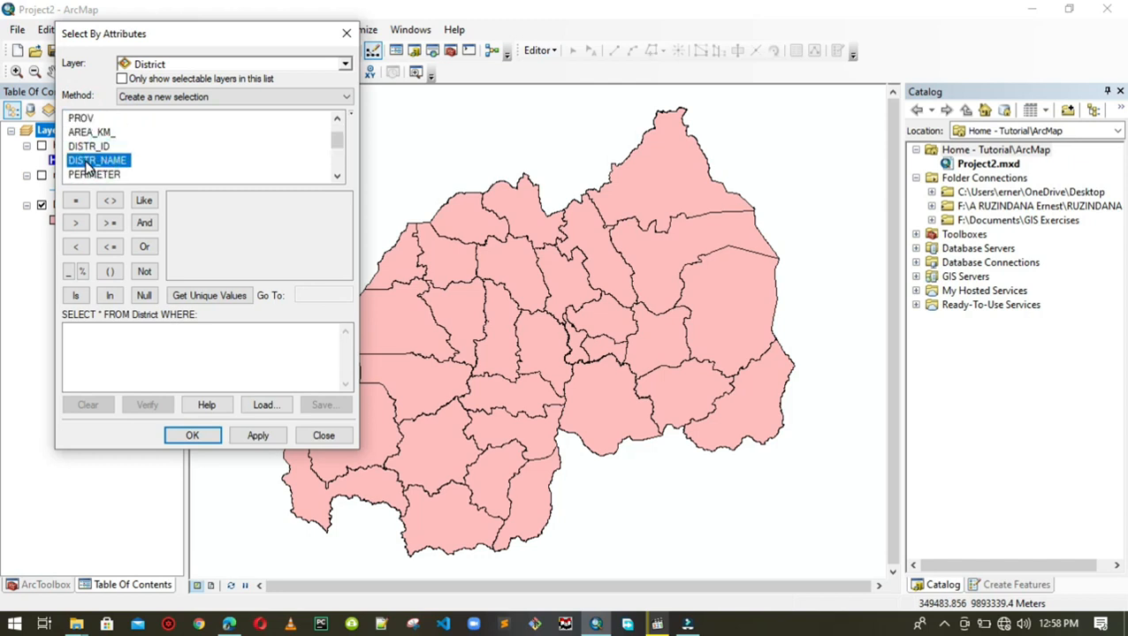
double_click(89, 163)
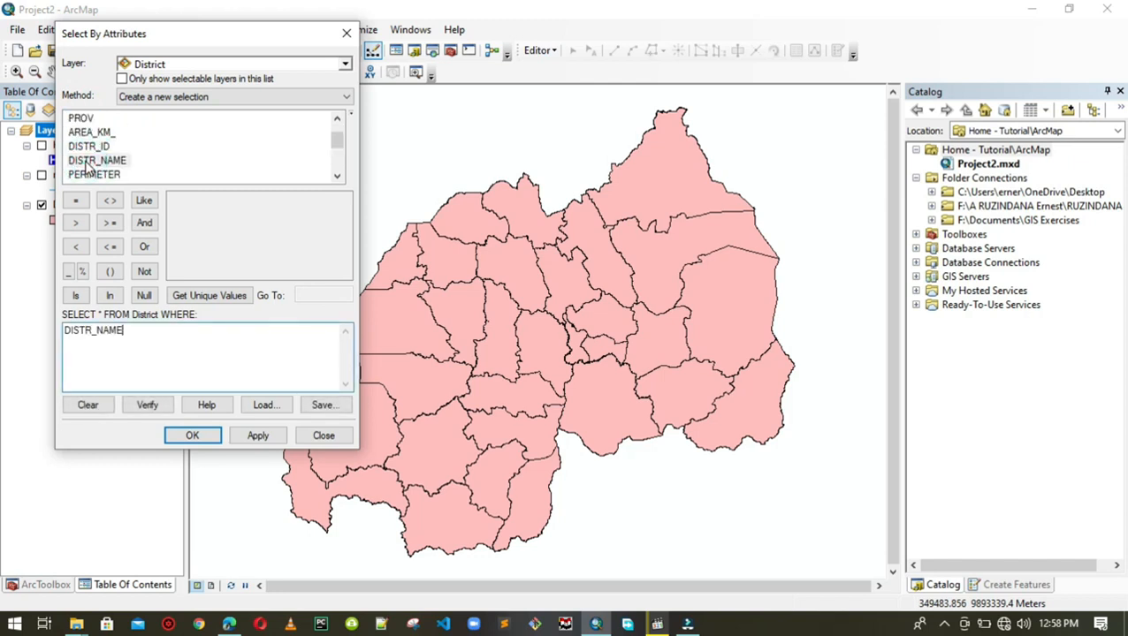
left_click(78, 202)
left_click(210, 297)
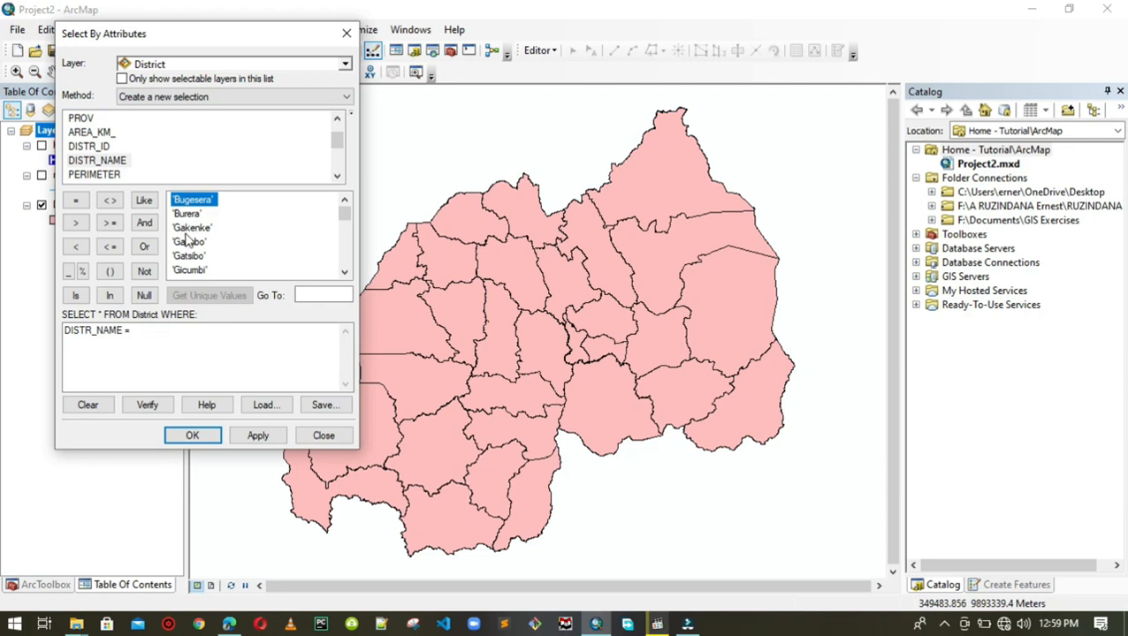
- Complete the expression as DISTR_NAME = 'Kirehe' and run it to select that district
left_click(314, 296)
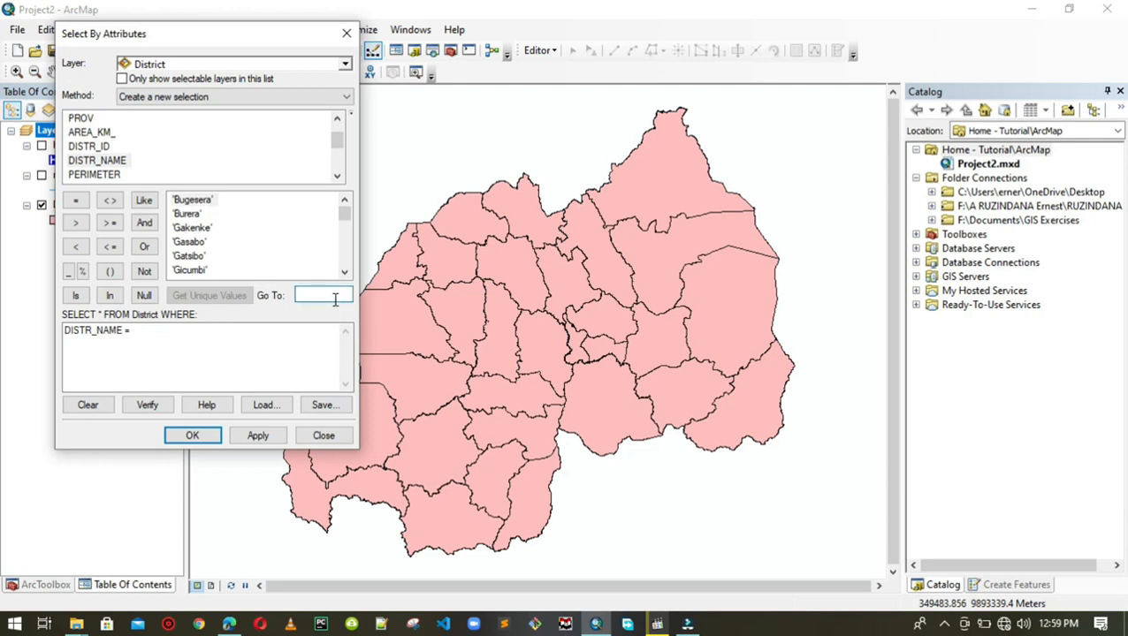
type("Kirehe")
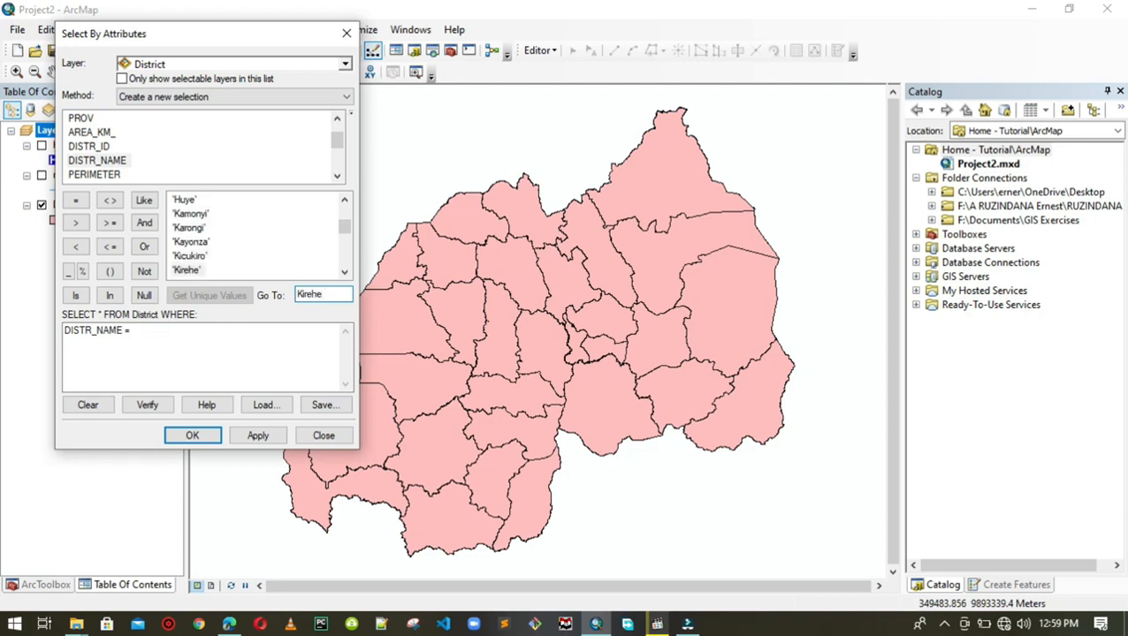
double_click(186, 270)
left_click(265, 438)
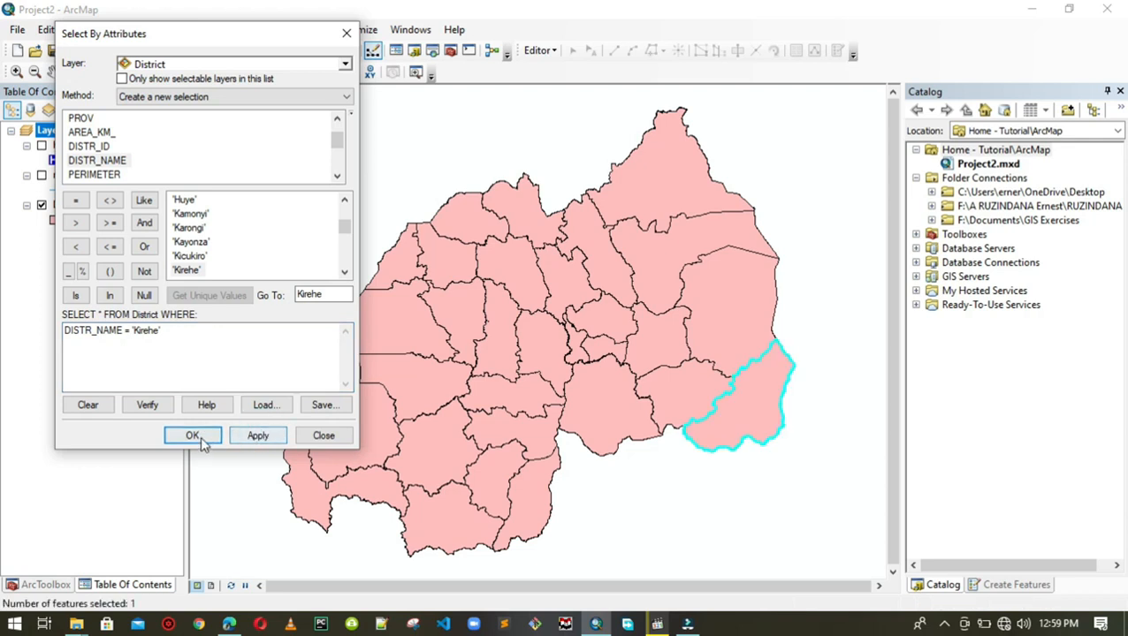
left_click(193, 436)
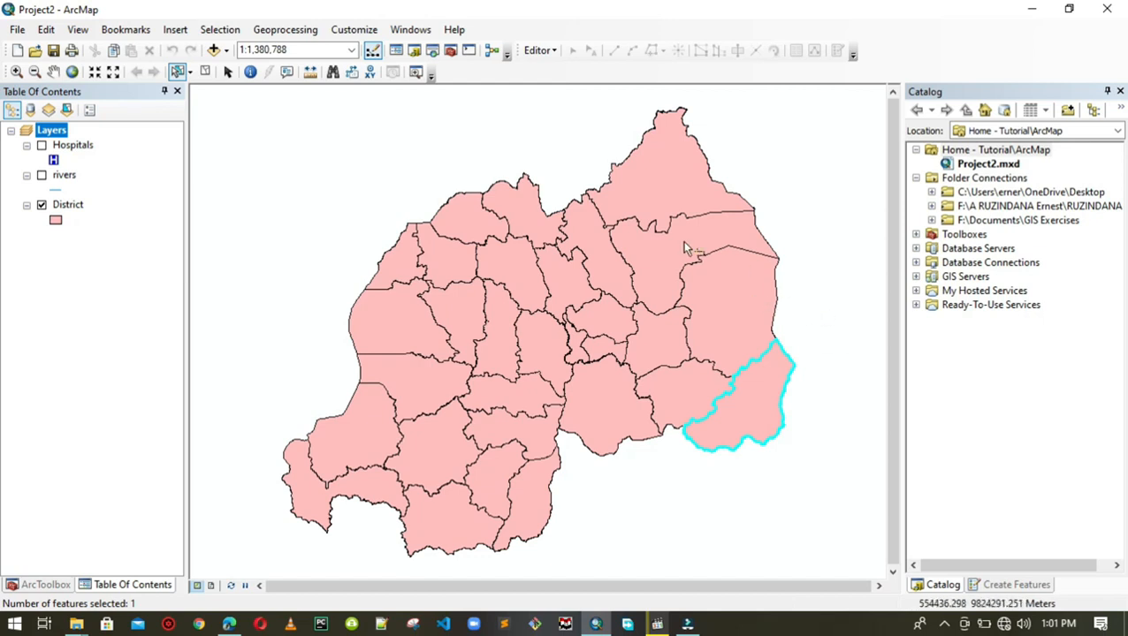
- Clear the selection of the Kirehe district
left_click(224, 34)
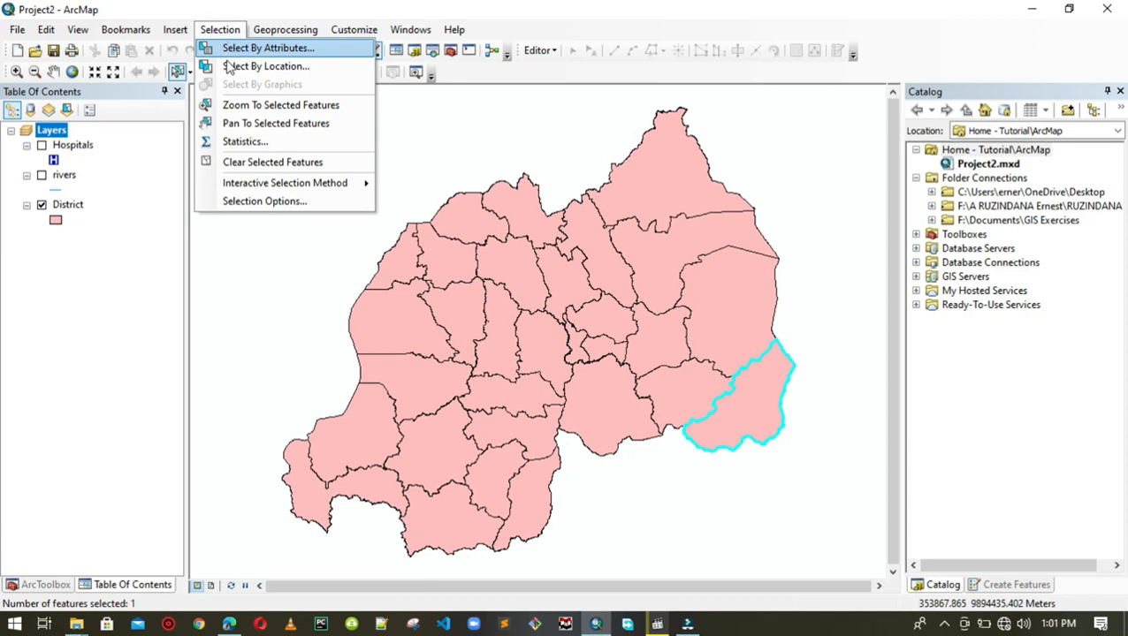
left_click(279, 162)
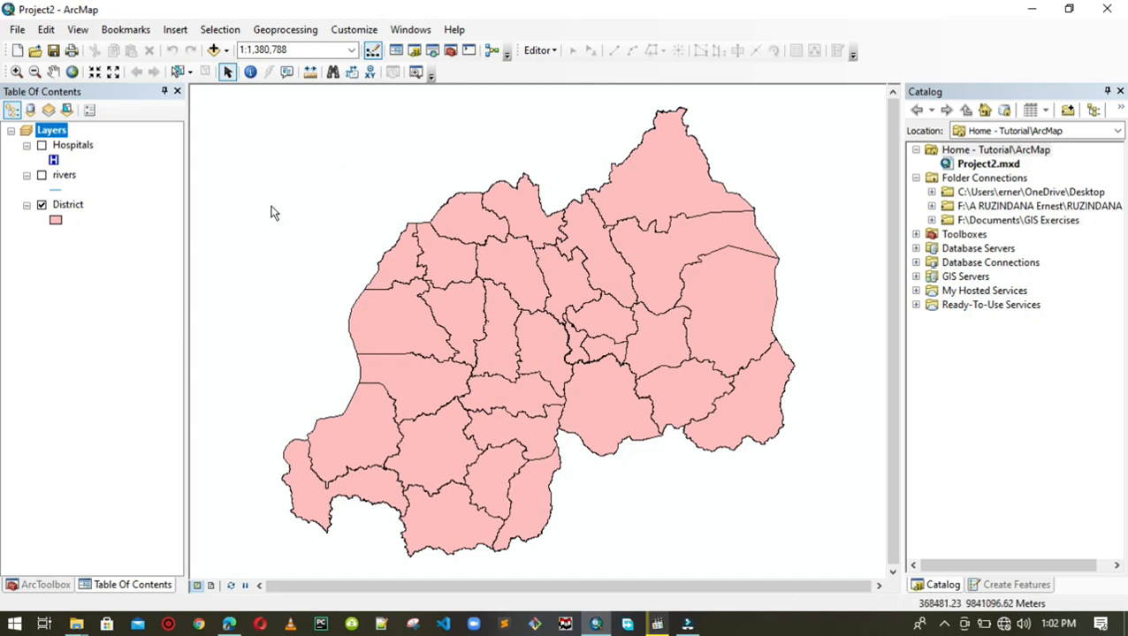
- Add the Health_centers layer from the Health dataset to the map
left_click(17, 30)
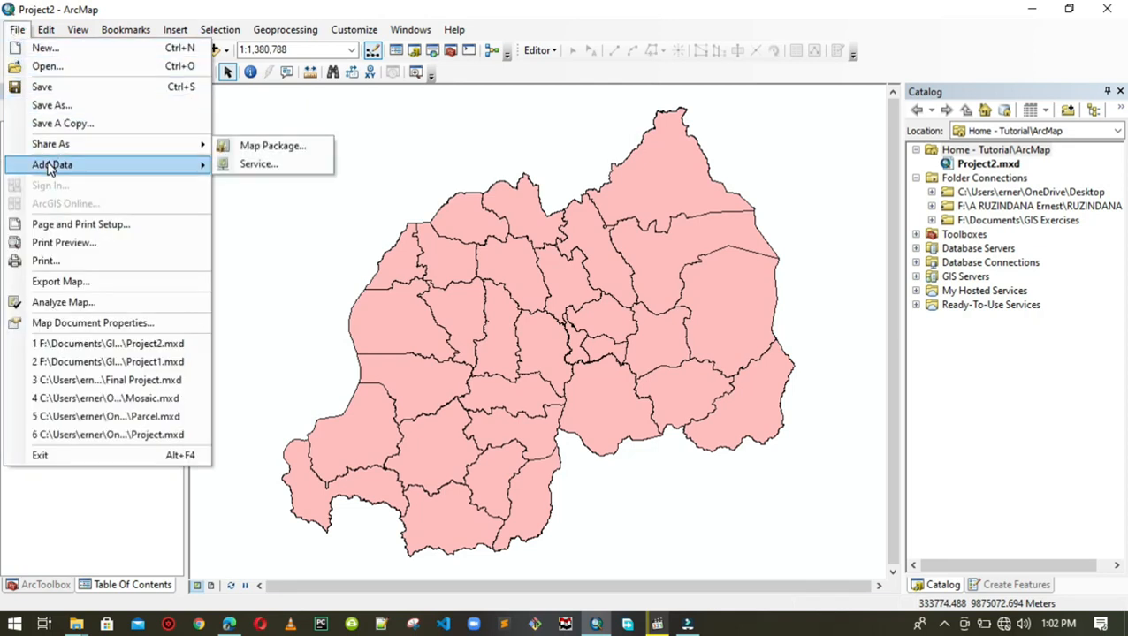
mouse_move(201, 169)
left_click(252, 166)
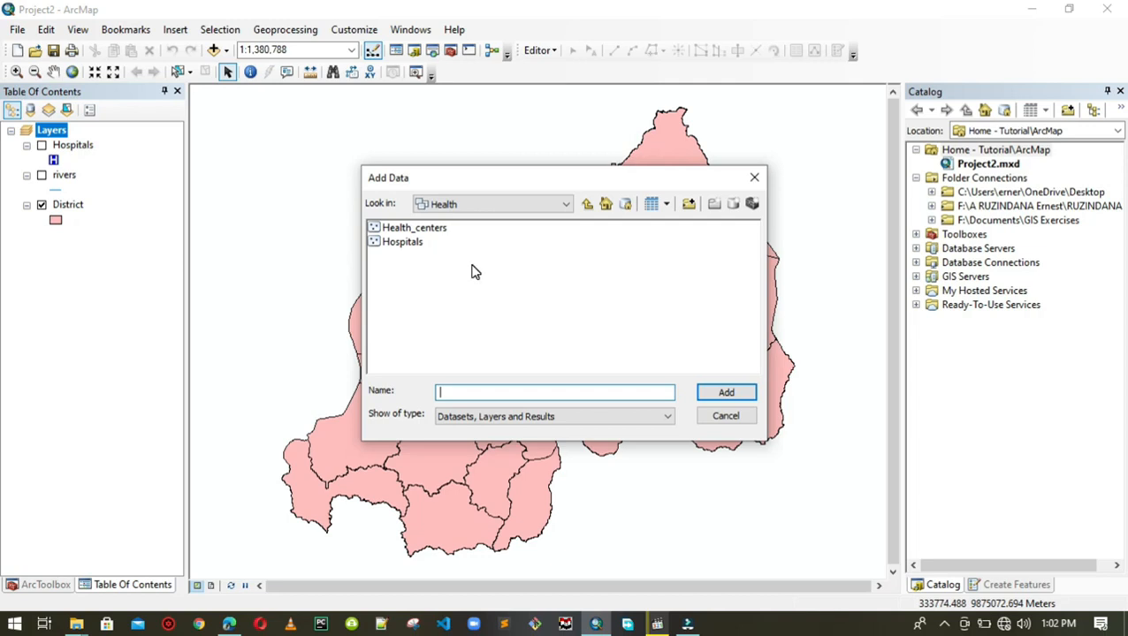
left_click(400, 229)
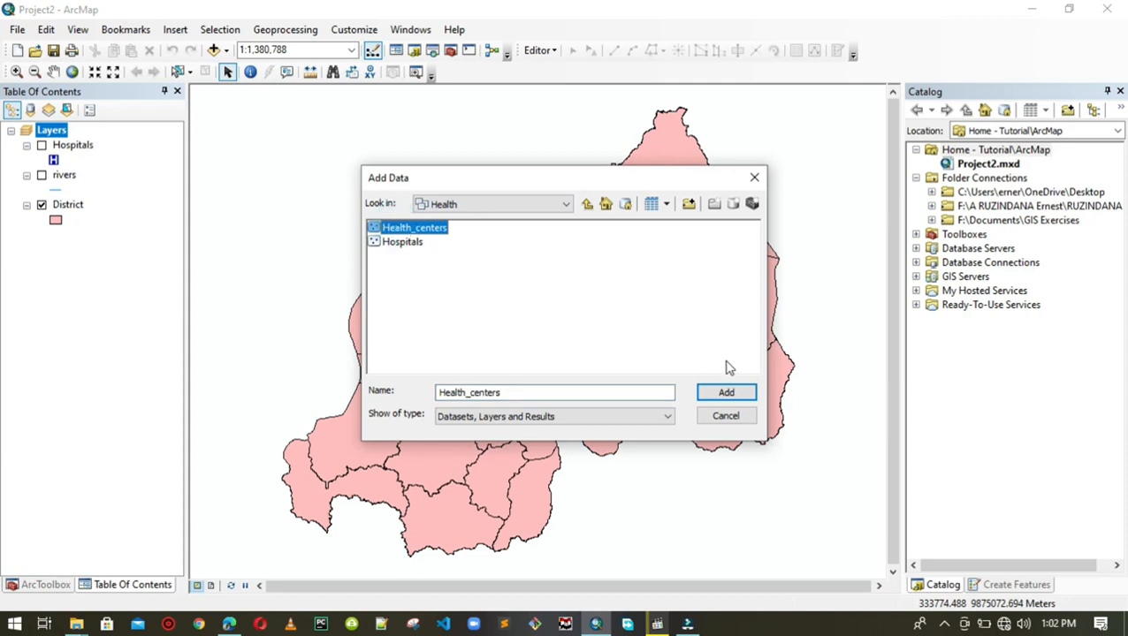
left_click(726, 393)
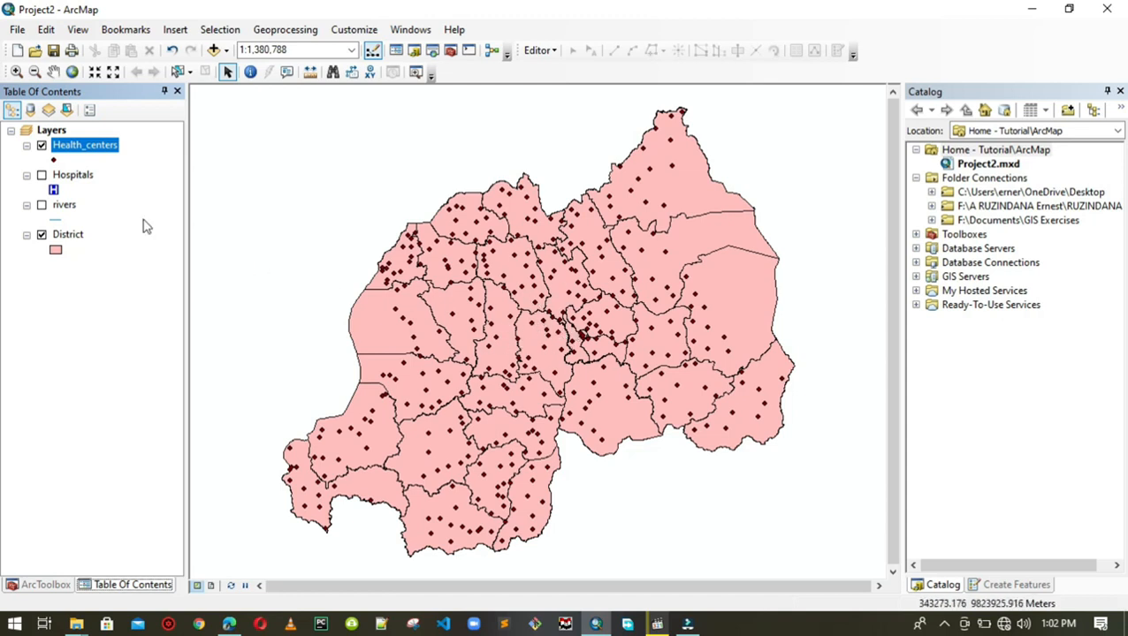
- Add the Roads layer from the Infrastructure dataset of Data2020.gdb to the map
left_click(16, 29)
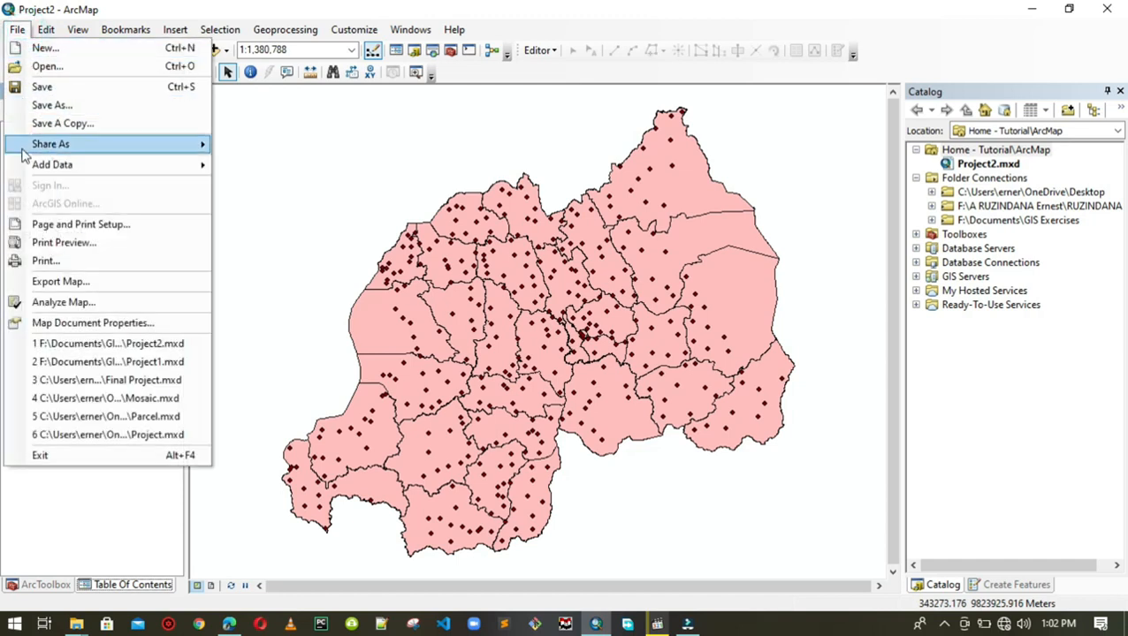
mouse_move(26, 168)
left_click(285, 168)
left_click(586, 205)
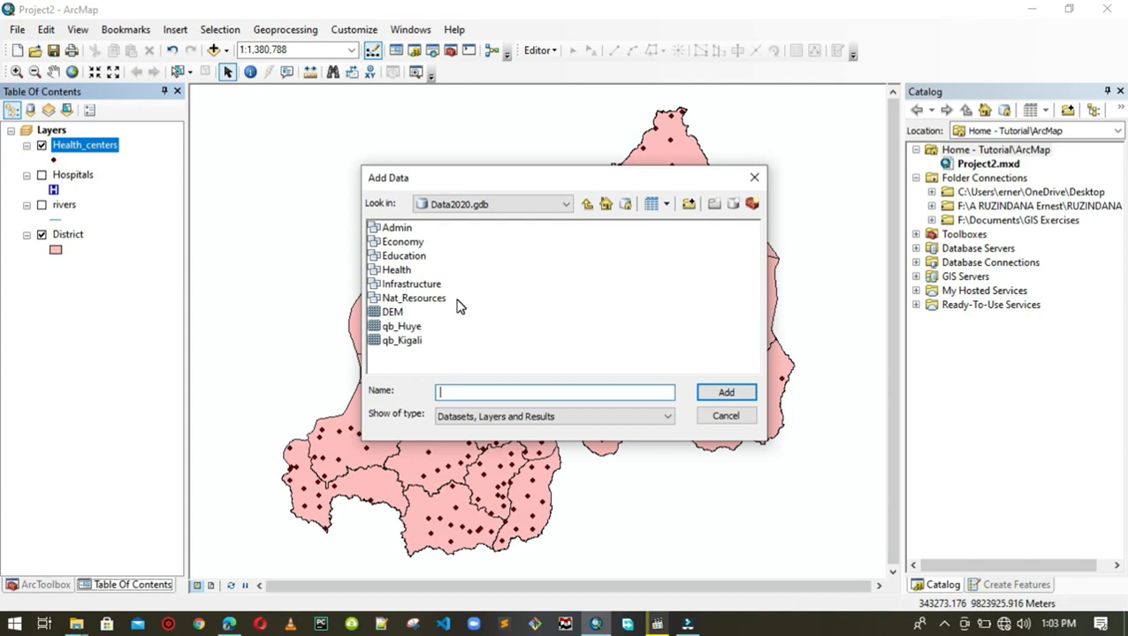
double_click(410, 285)
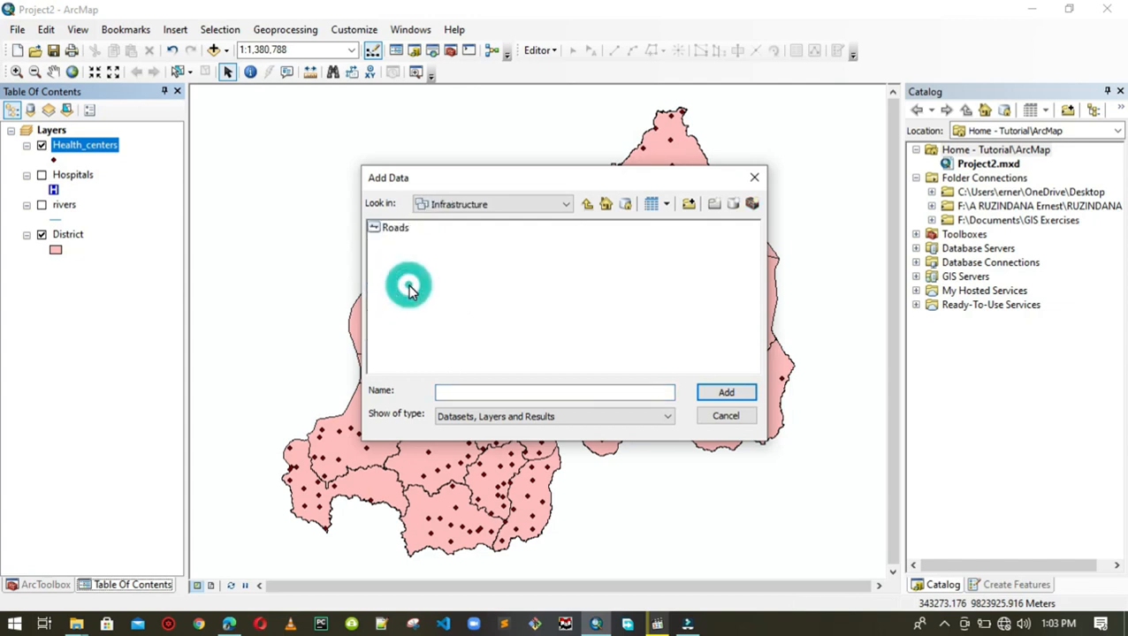
left_click(396, 230)
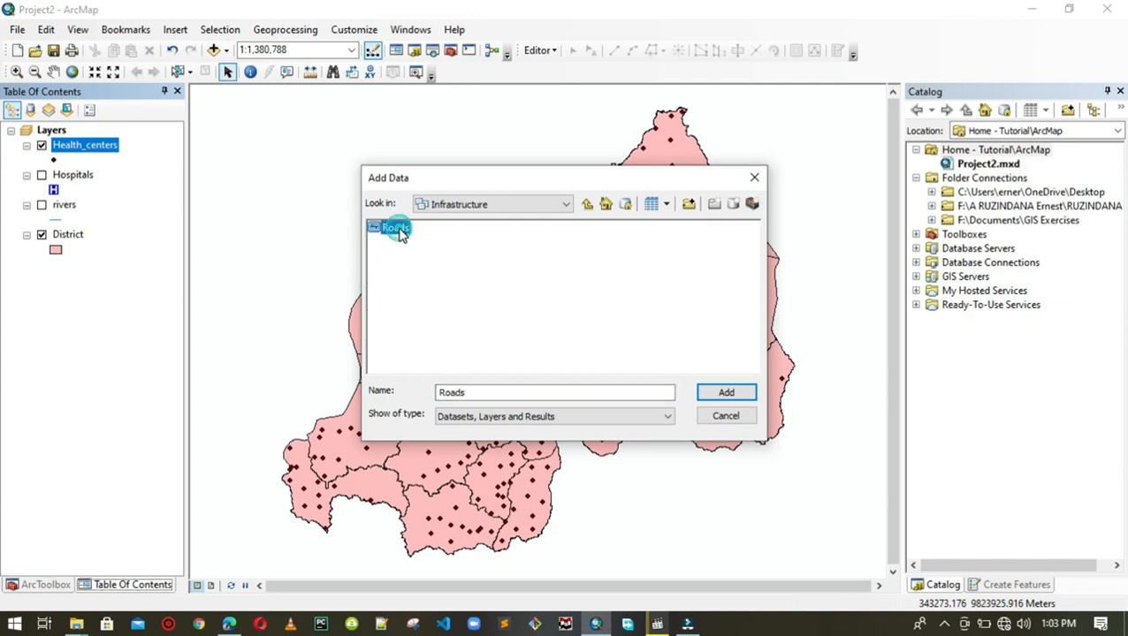
left_click(727, 394)
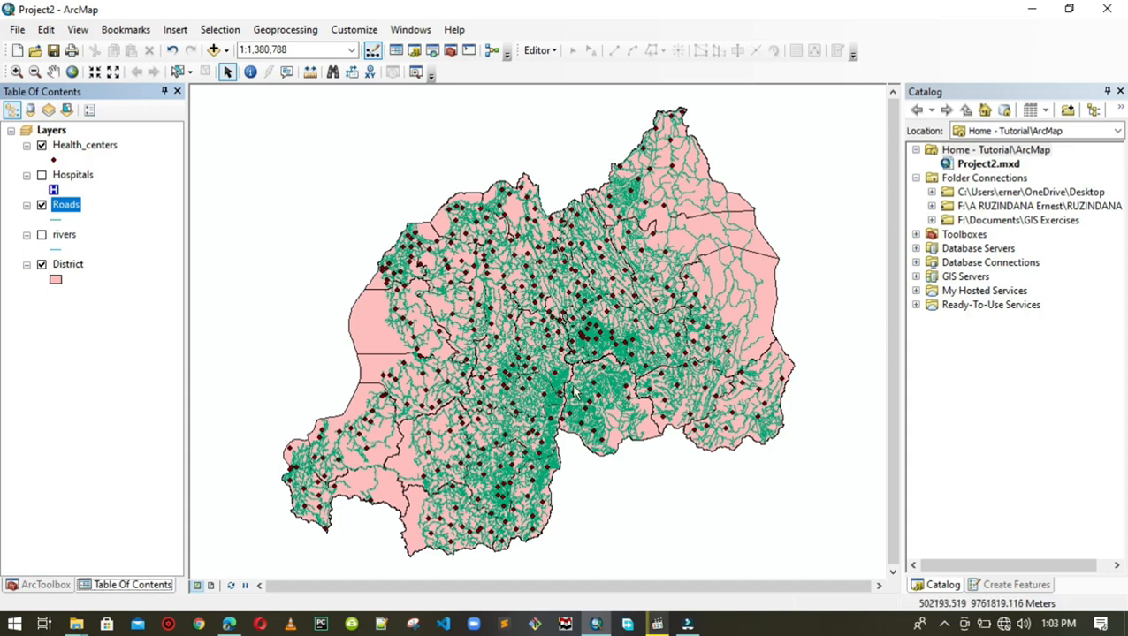
- Add the Sector layer from the Admin dataset of Data2020.gdb to the map
left_click(16, 30)
mouse_move(44, 165)
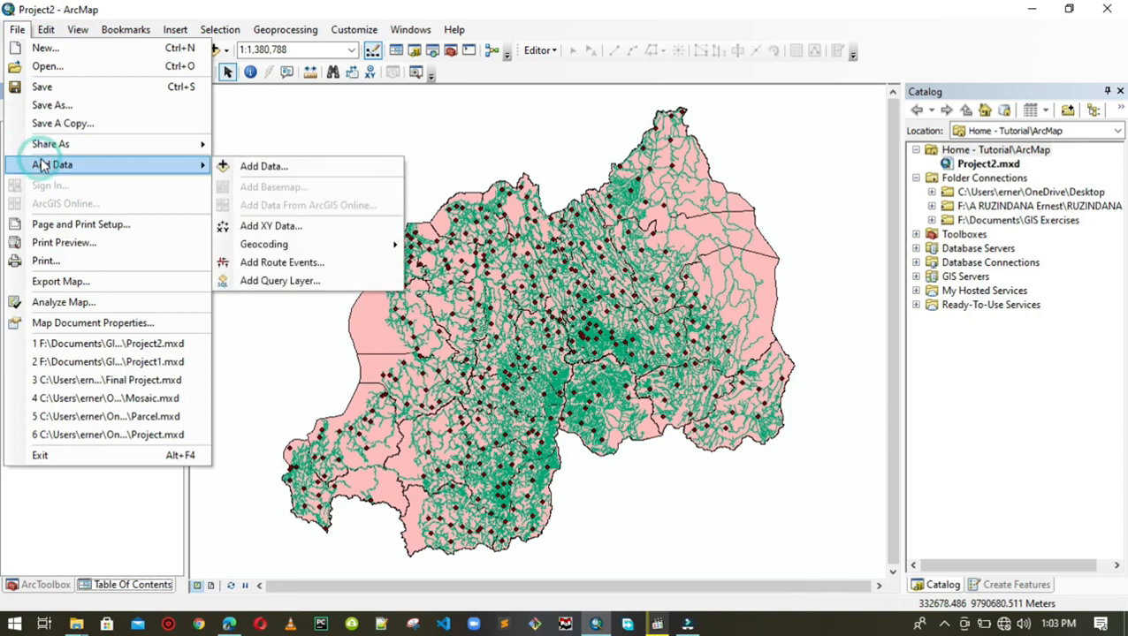
left_click(270, 165)
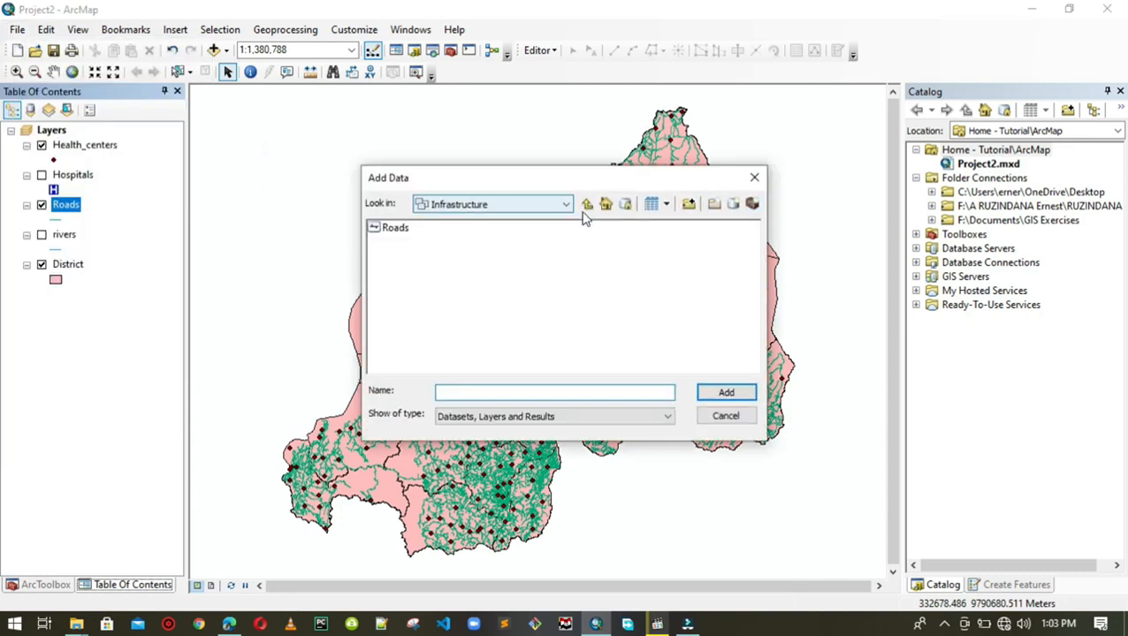
left_click(587, 205)
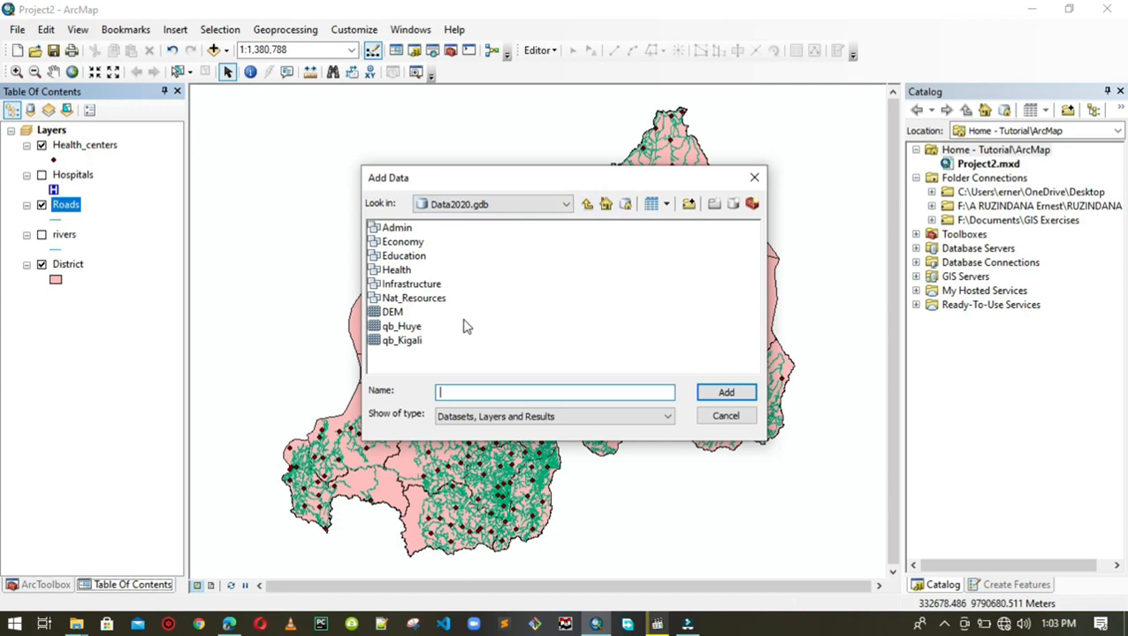
double_click(404, 230)
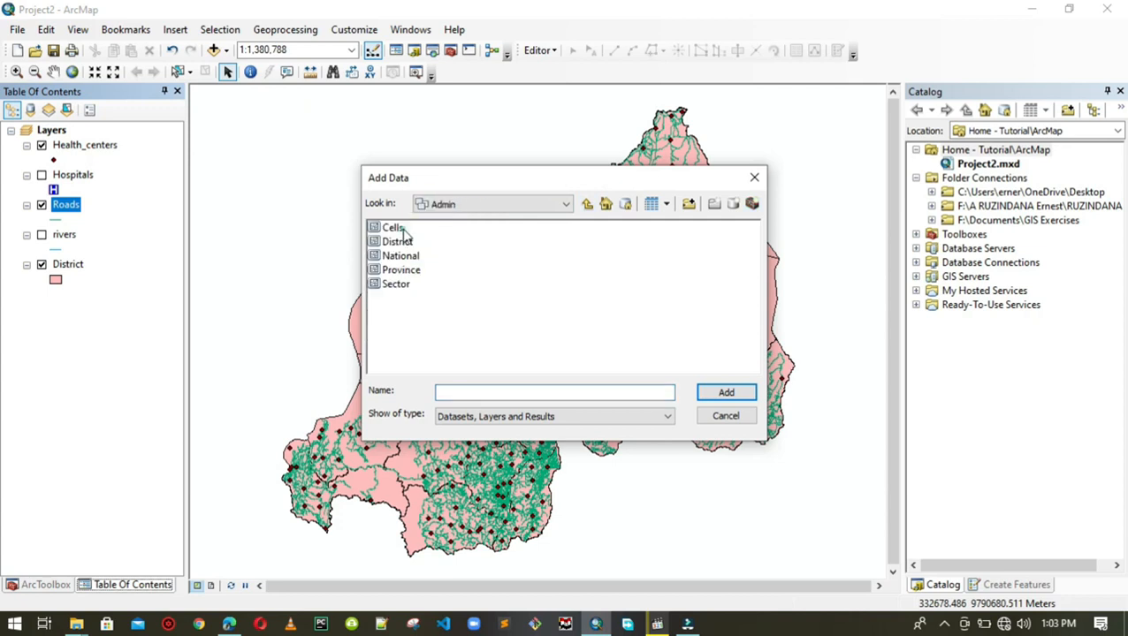
left_click(398, 285)
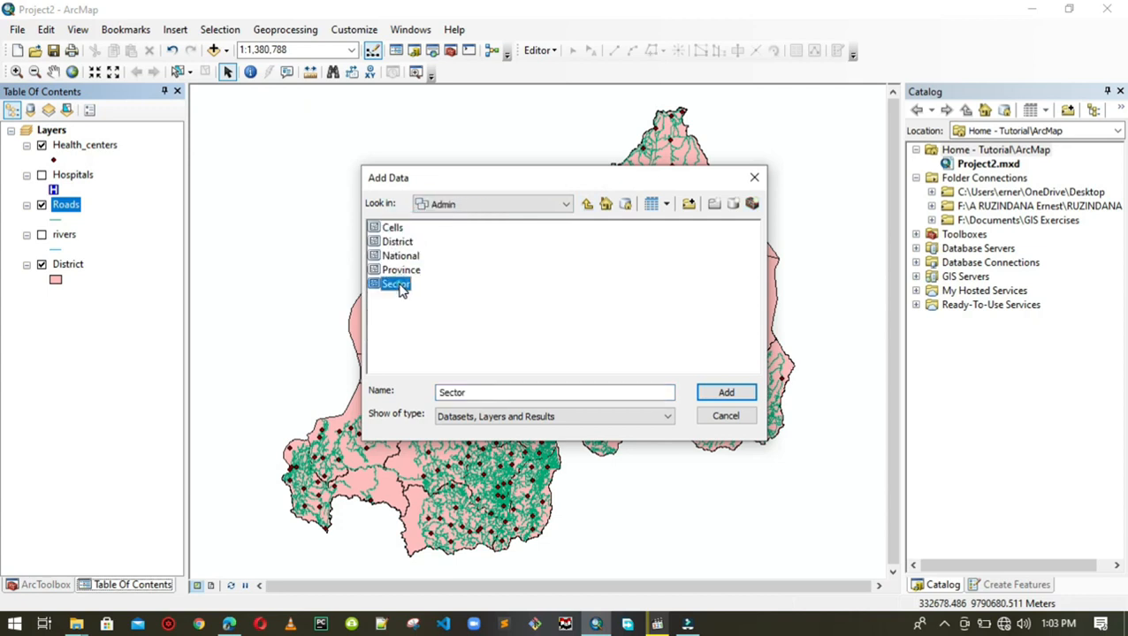
left_click(726, 392)
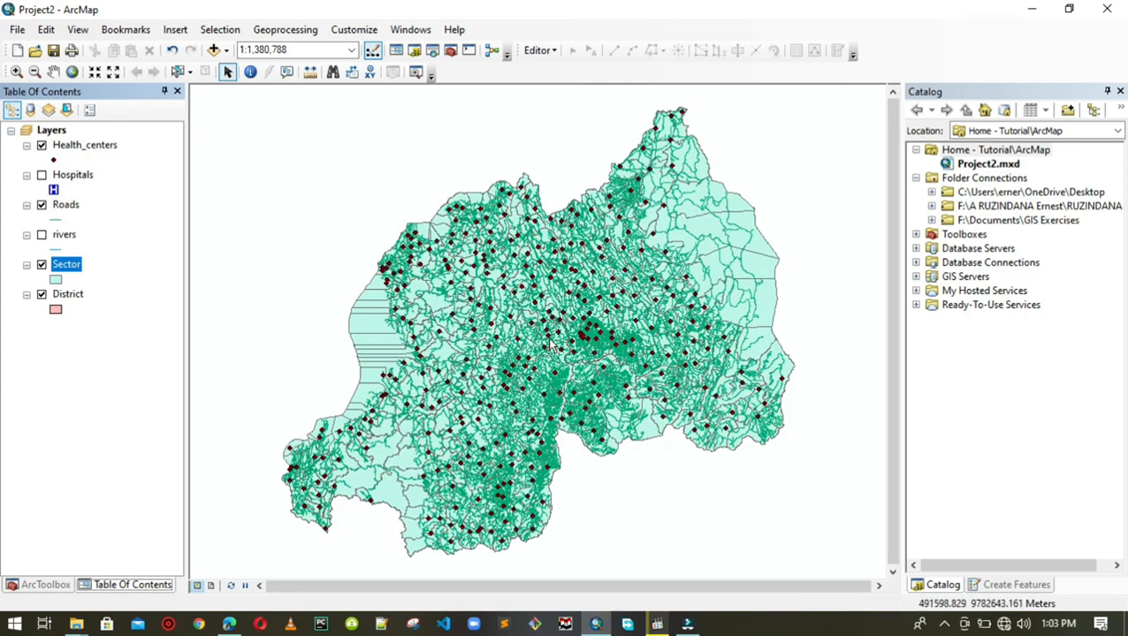
- Hide the Roads, Health_centers and Sector layers so that only the District layer is drawn
left_click(42, 206)
left_click(41, 147)
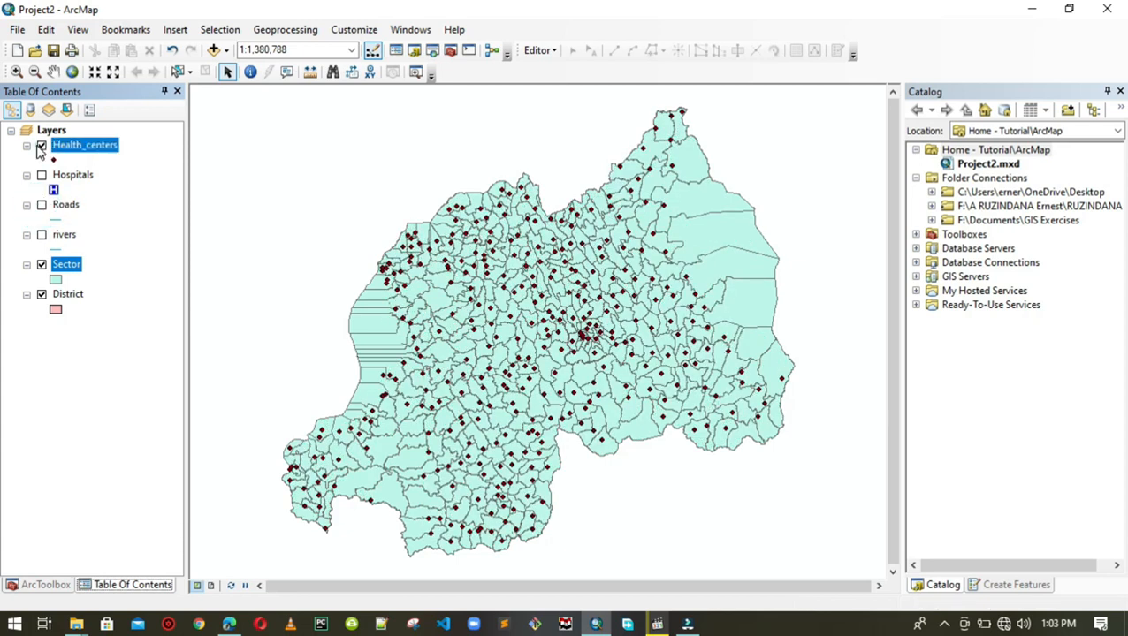
left_click(42, 265)
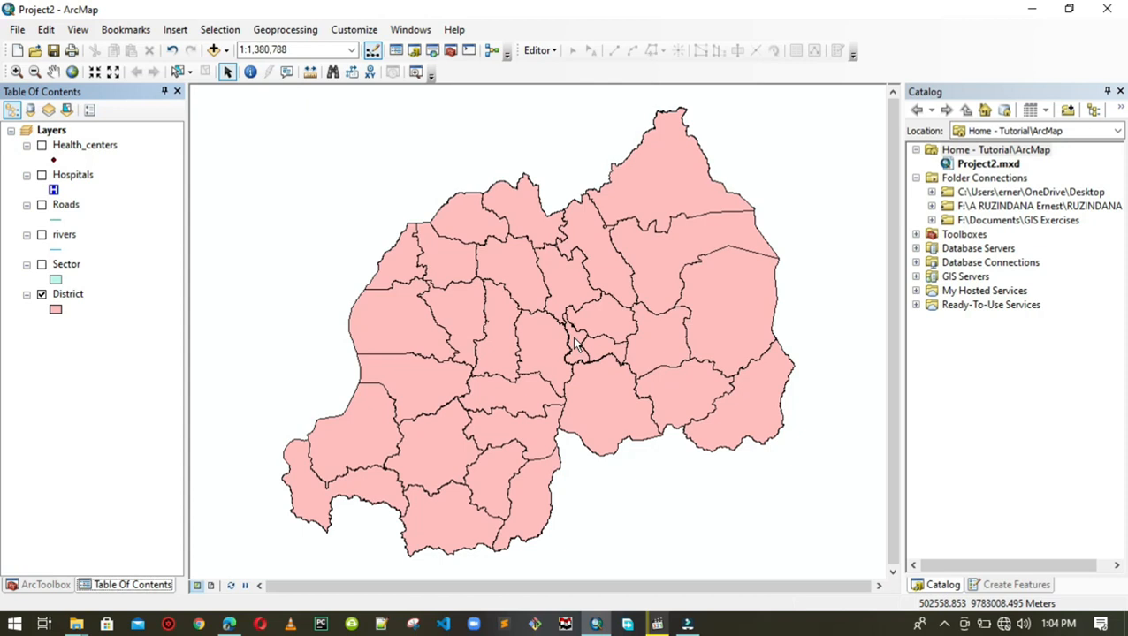
- Interactively select the large district in the south-central part of the map, just east of the country's southern indentation
left_click(175, 74)
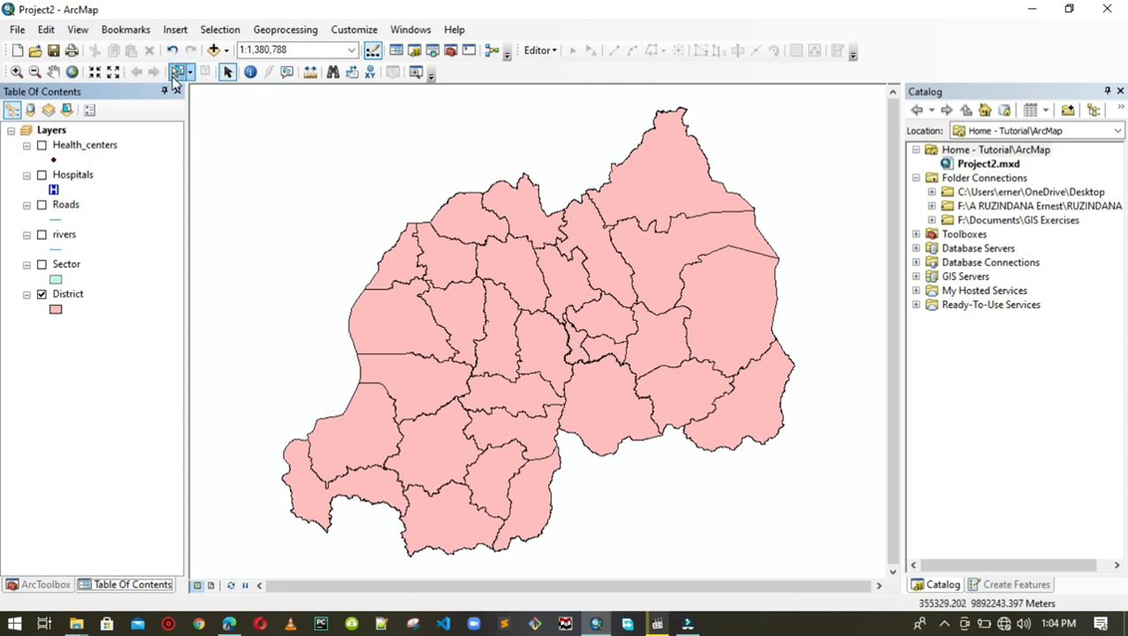
left_click(177, 72)
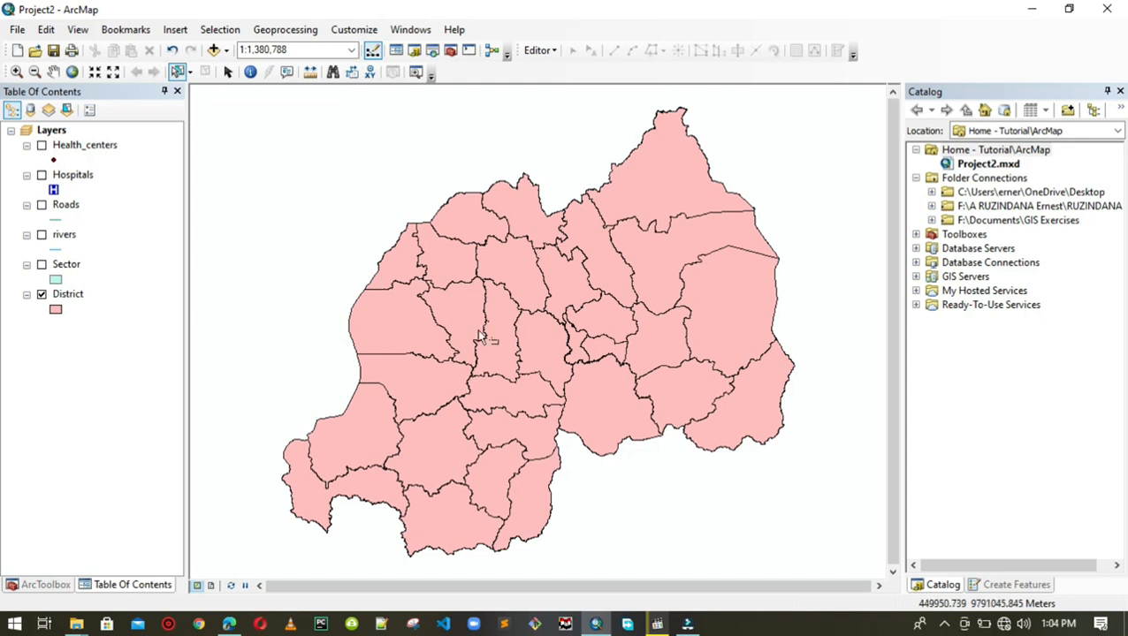
left_click(599, 389)
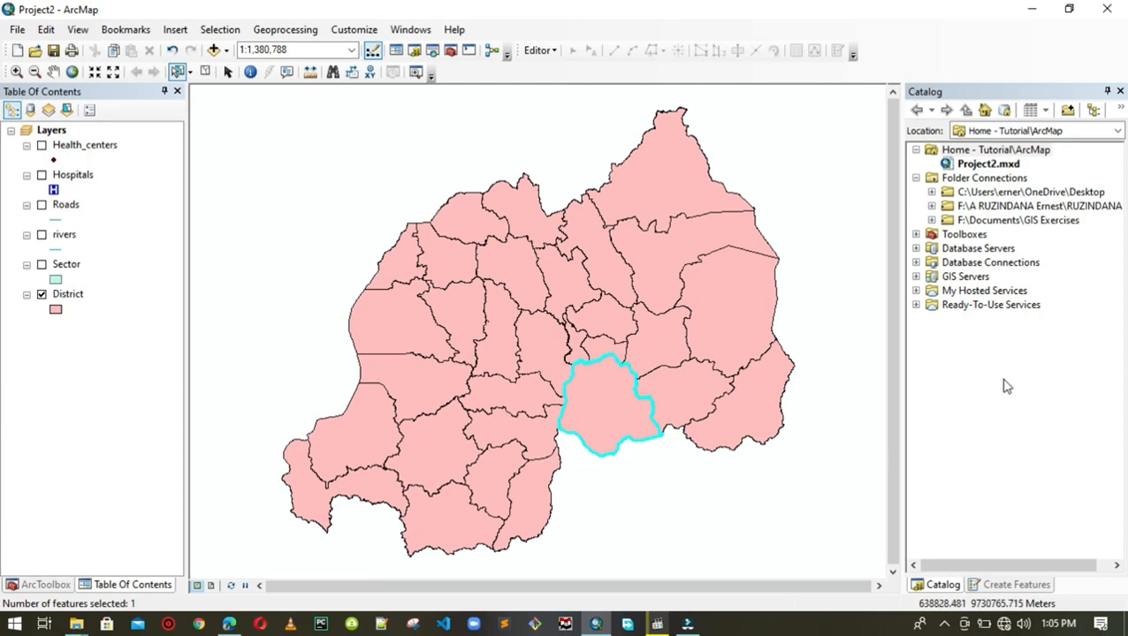
- Create a new file geodatabase named Project2 in the Home - Tutorial\ArcMap folder
left_click(1003, 151)
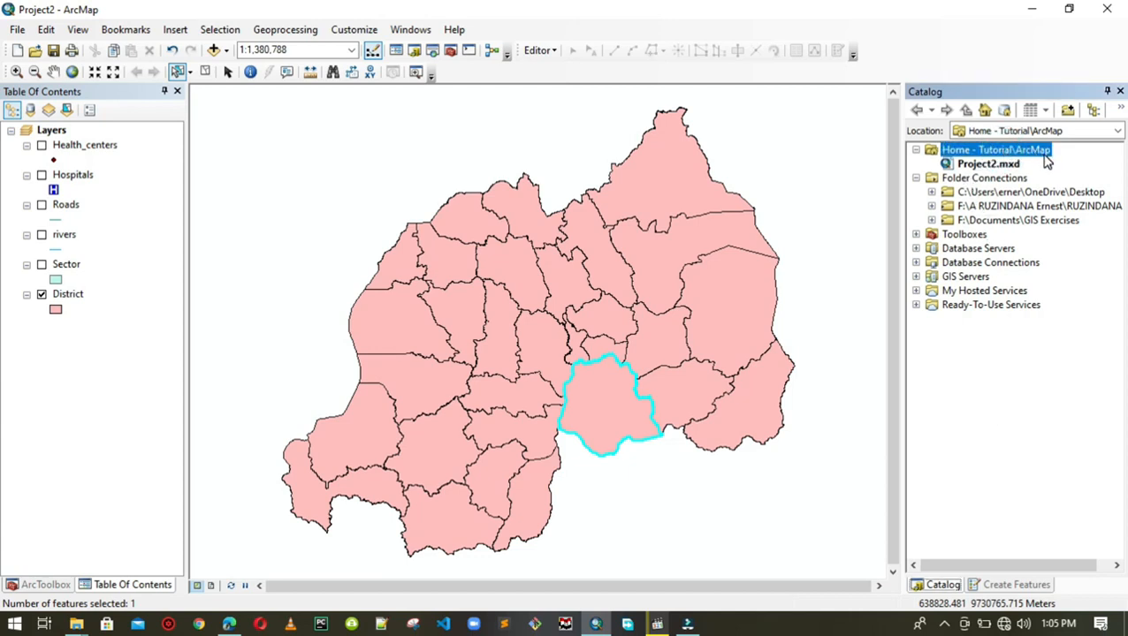
left_click(978, 168)
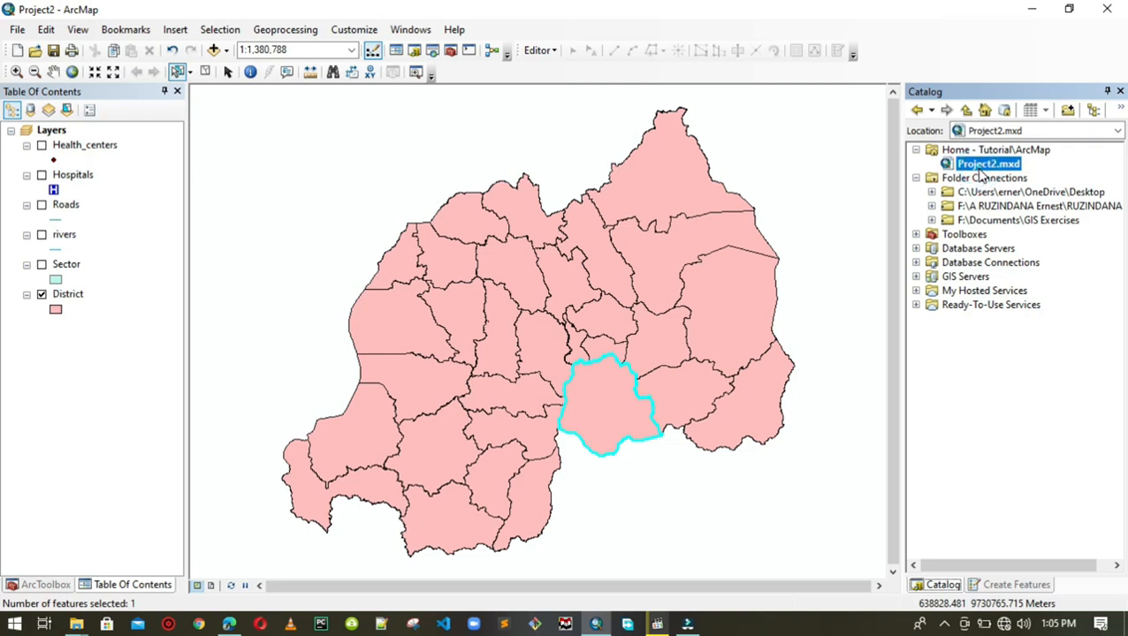
left_click(1041, 151)
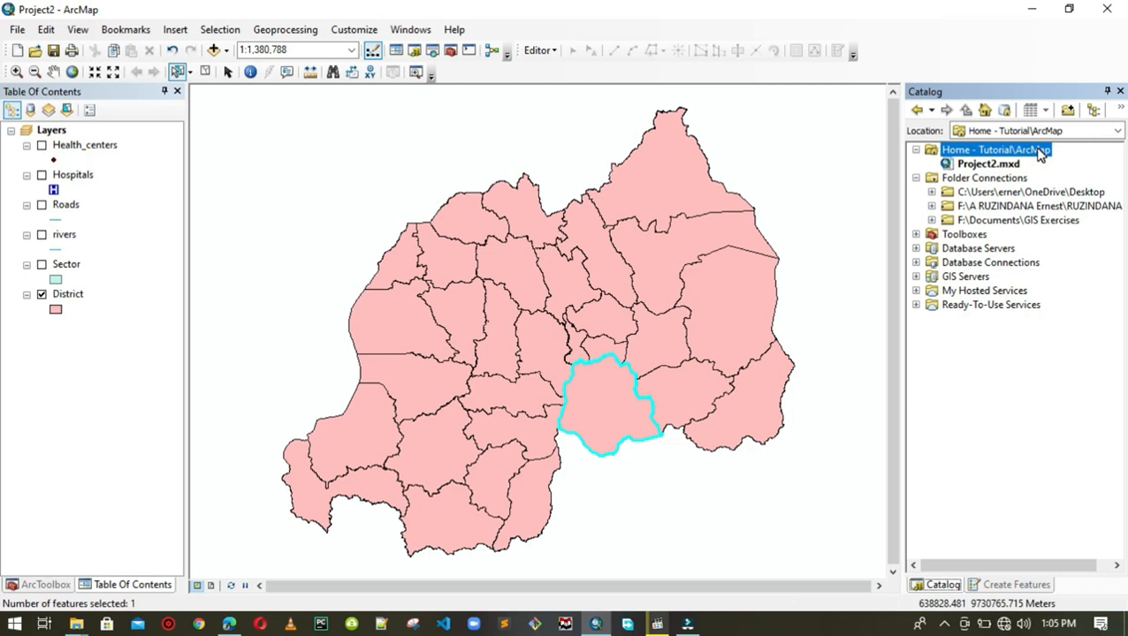
right_click(1041, 152)
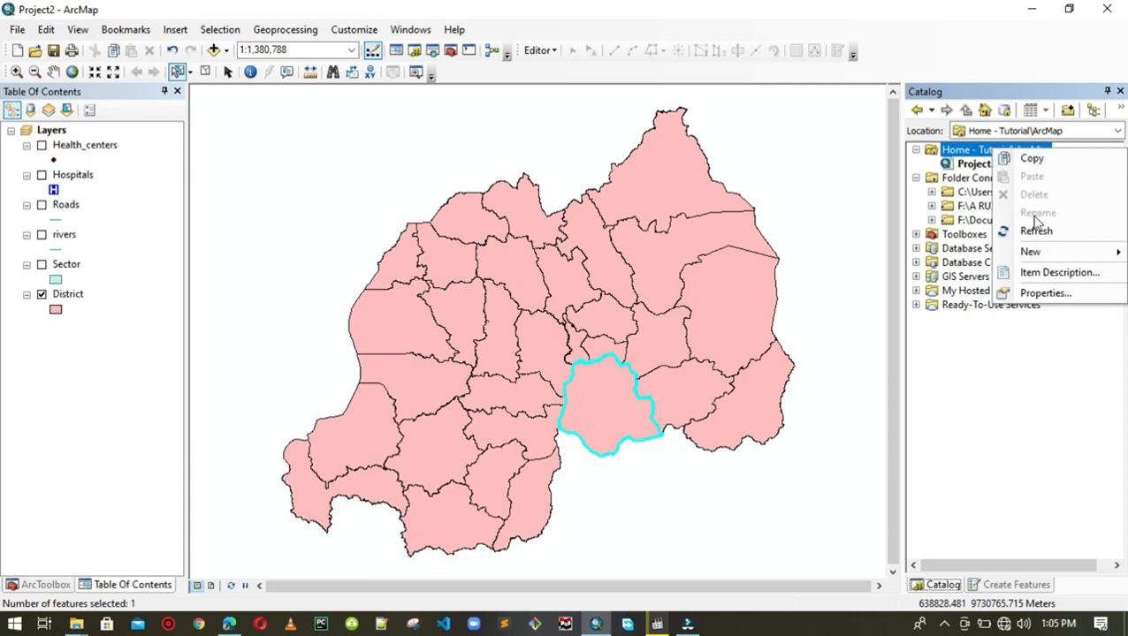
mouse_move(1030, 255)
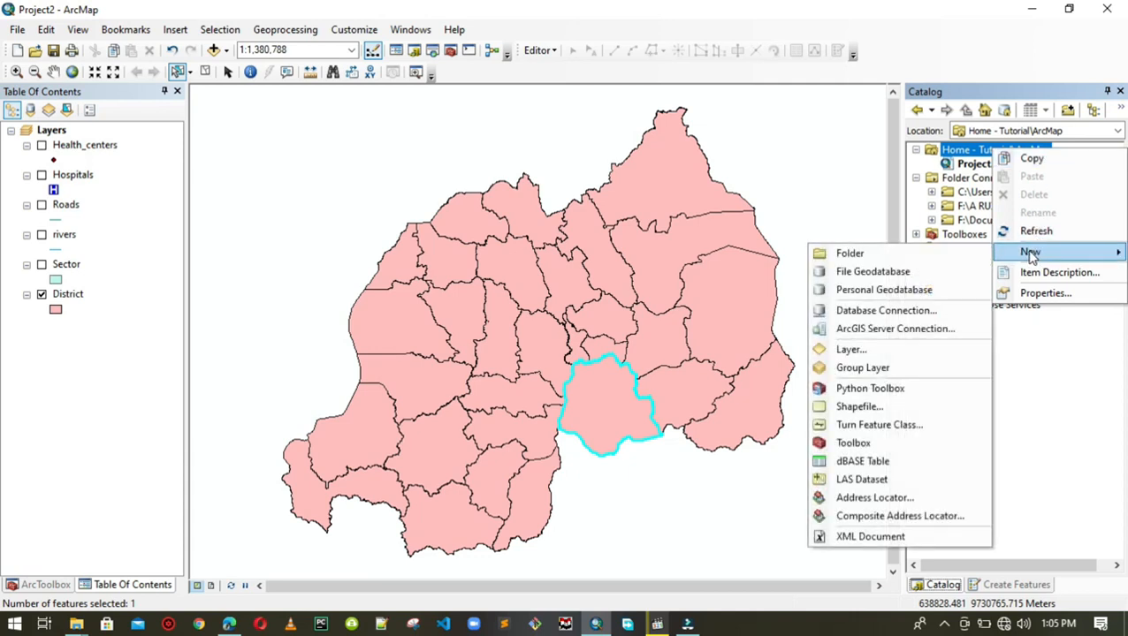
left_click(887, 272)
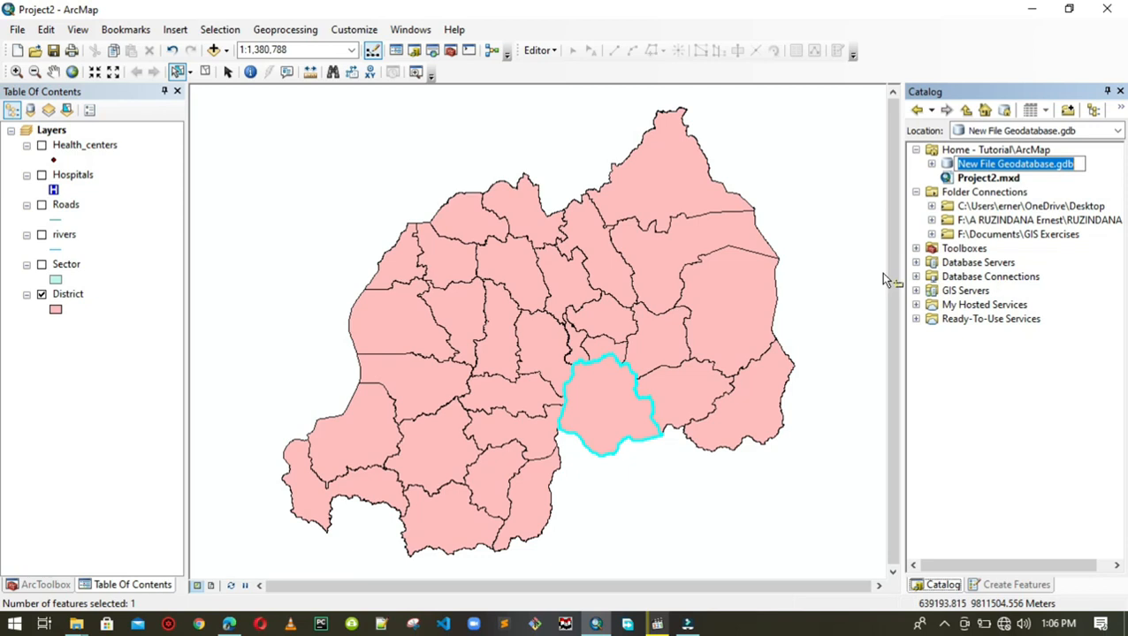
type("Pro")
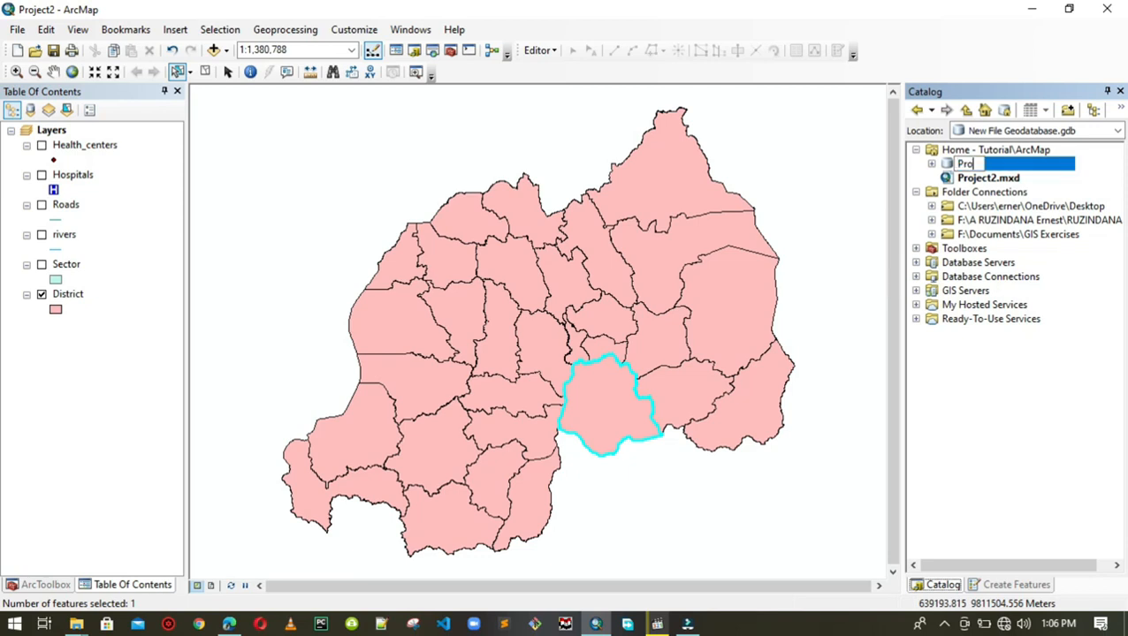
type("ject2")
key("Return")
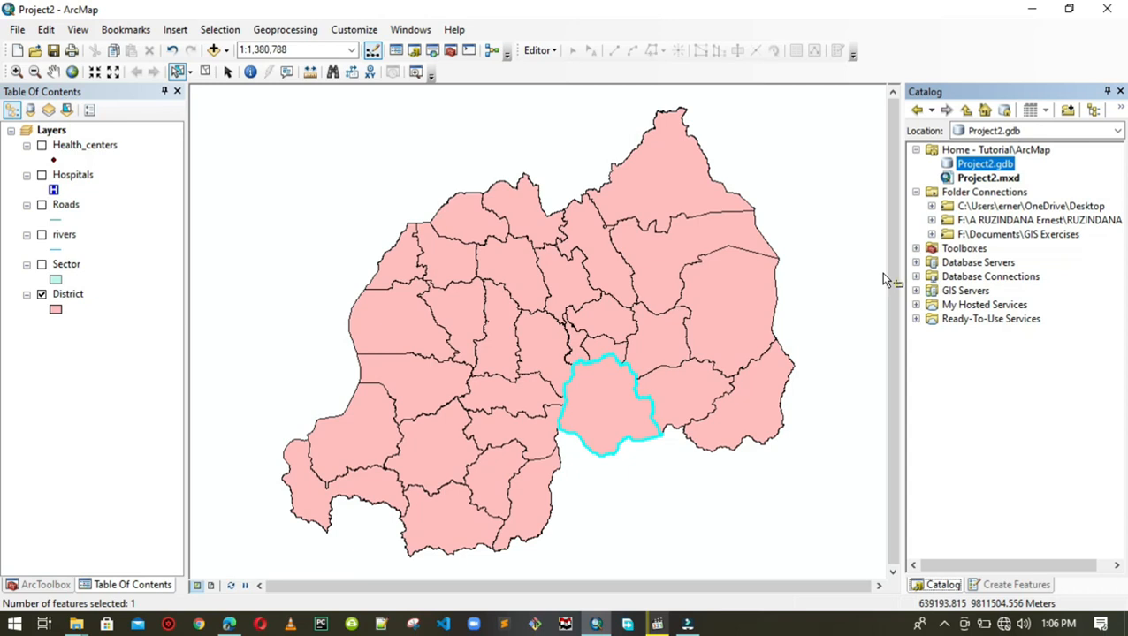
- Start a new feature dataset in the Project2 geodatabase and name it Boundary
right_click(967, 164)
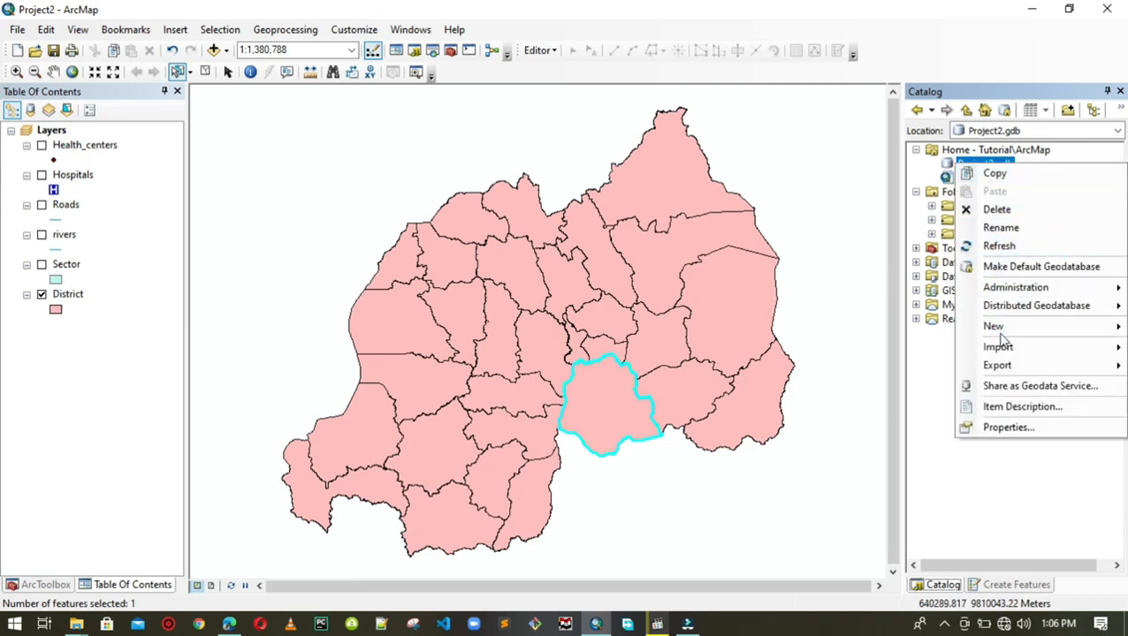
mouse_move(964, 336)
left_click(864, 331)
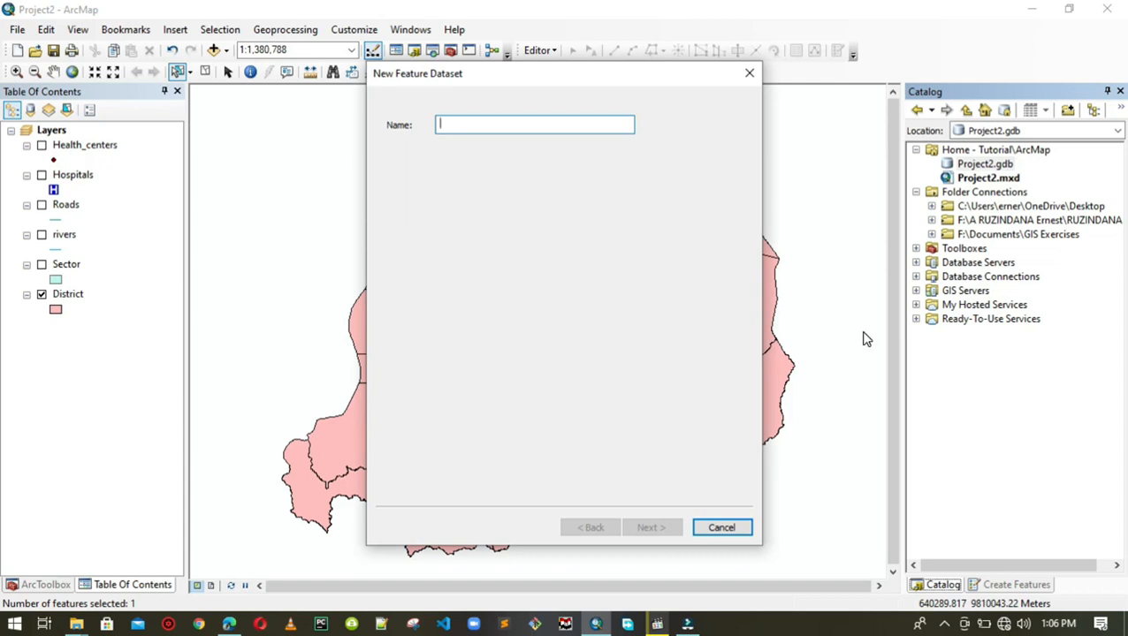
type("Boundary")
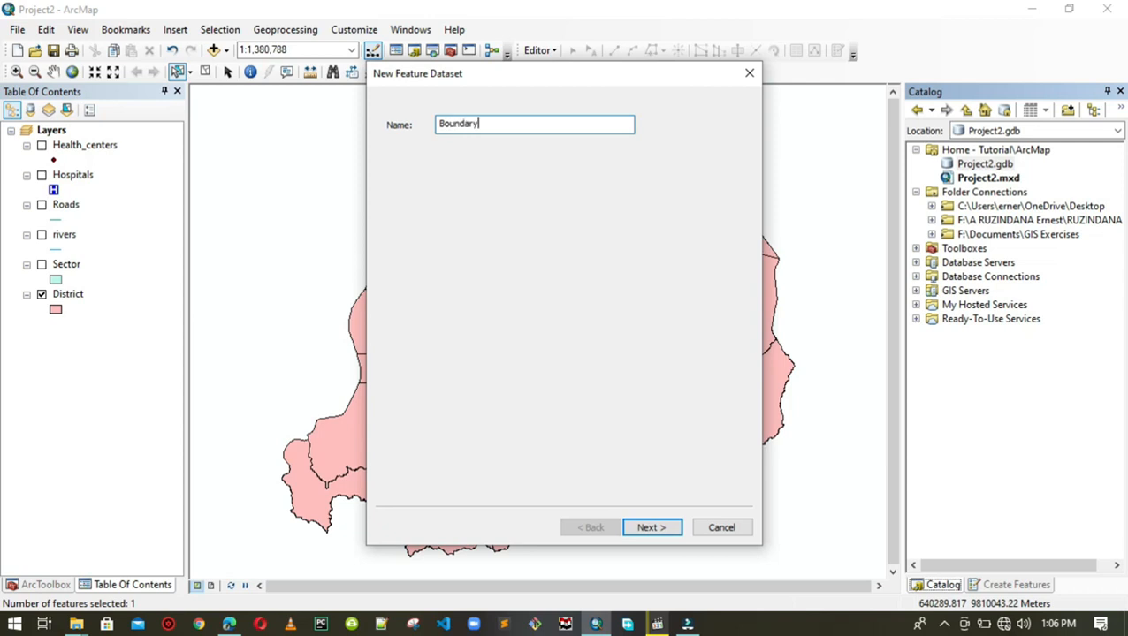
left_click(654, 529)
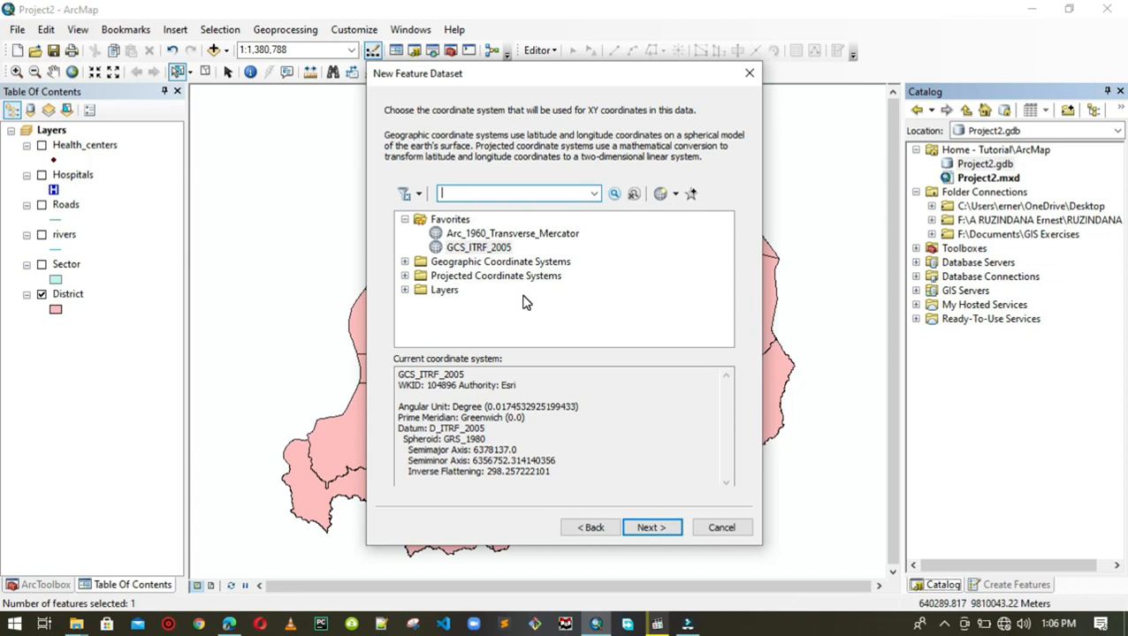
- Set the dataset's XY coordinate system to Arc_1960_Transverse_Mercator by importing it from the District feature class in Admin
left_click(468, 235)
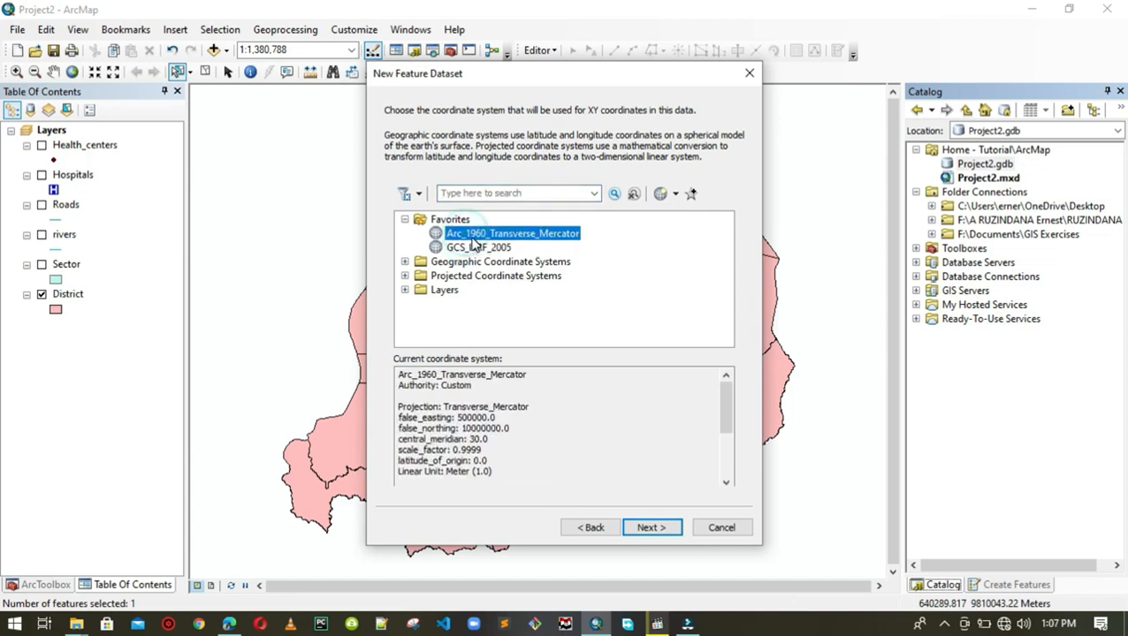
left_click(471, 249)
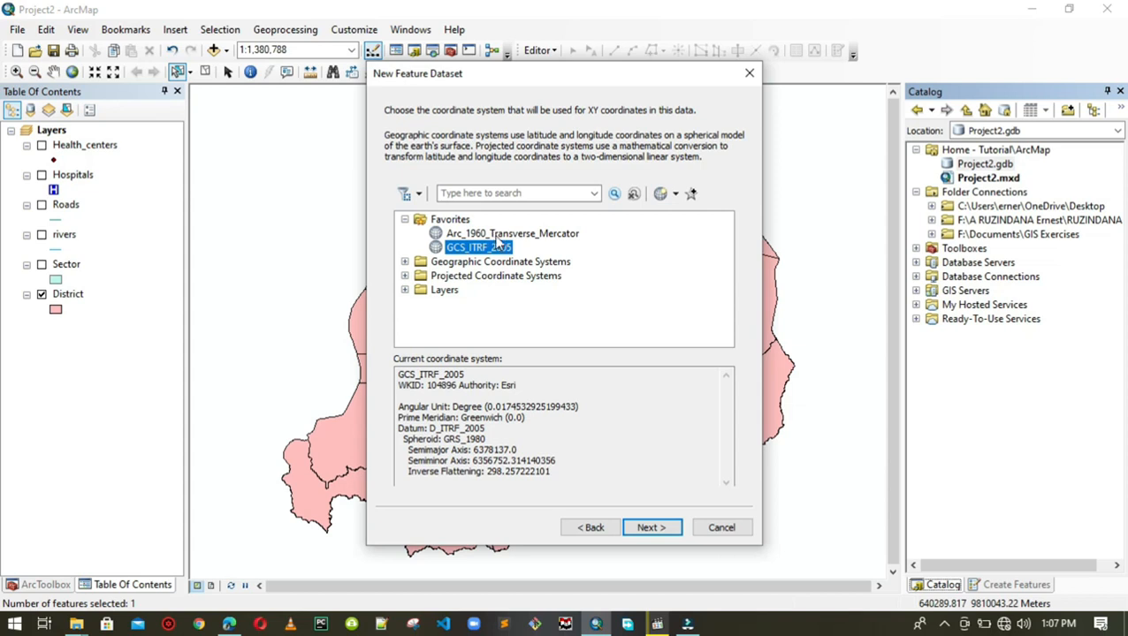
left_click(662, 195)
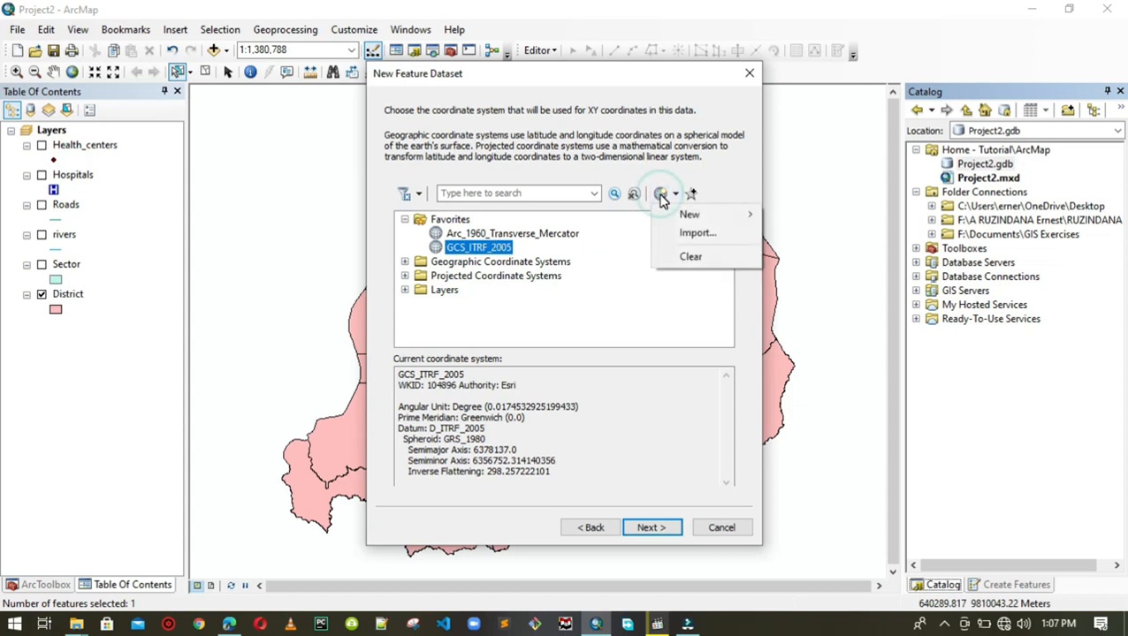
left_click(667, 233)
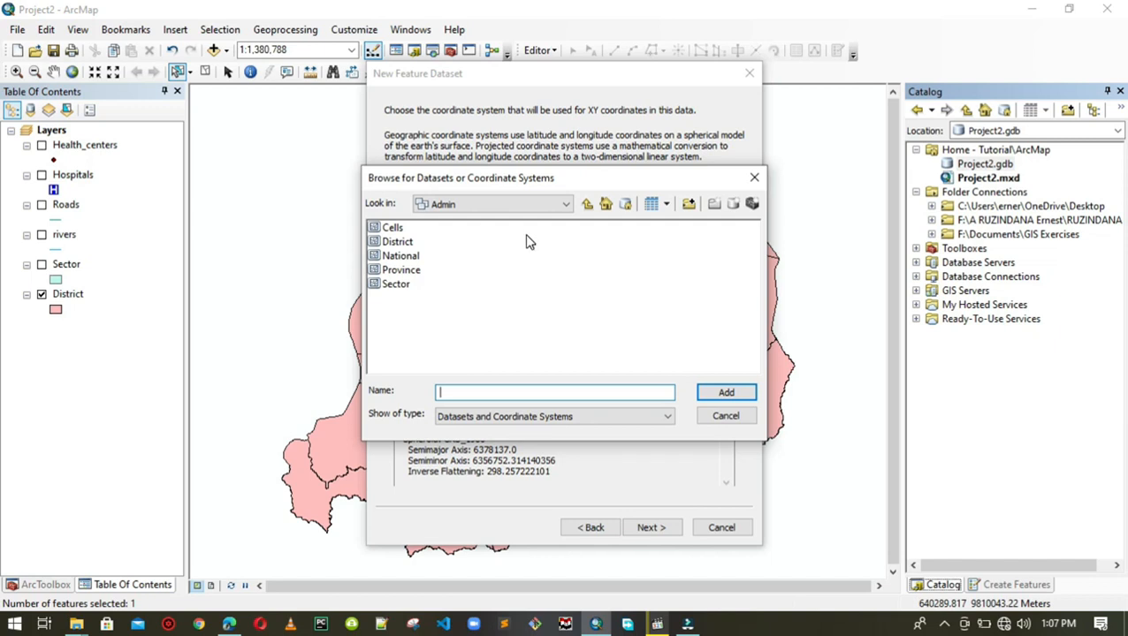
left_click(397, 242)
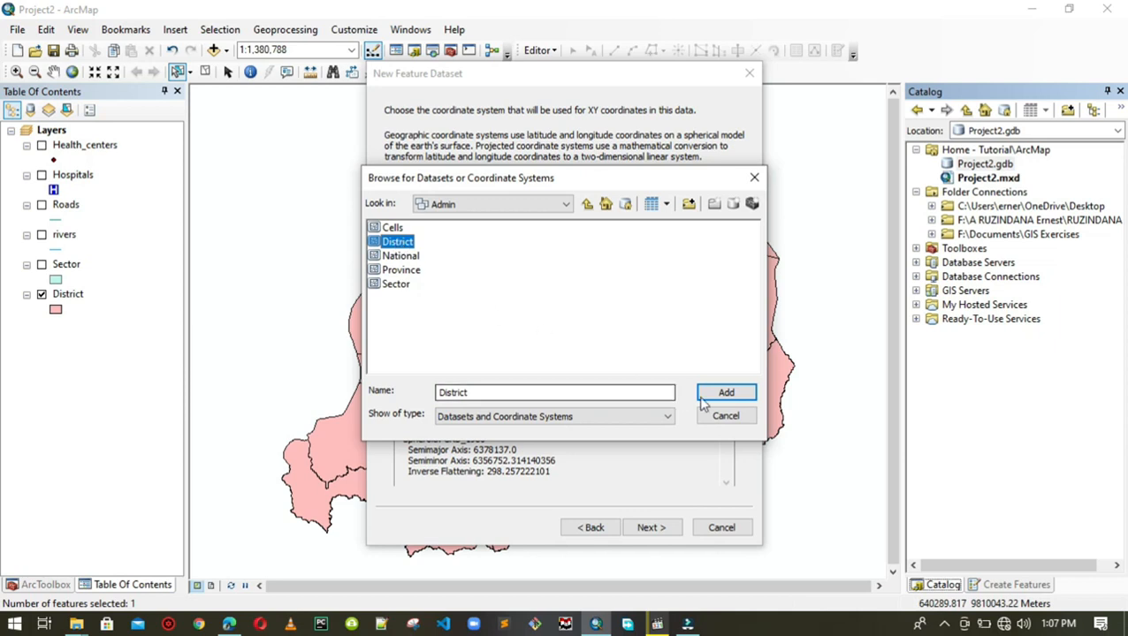
left_click(731, 396)
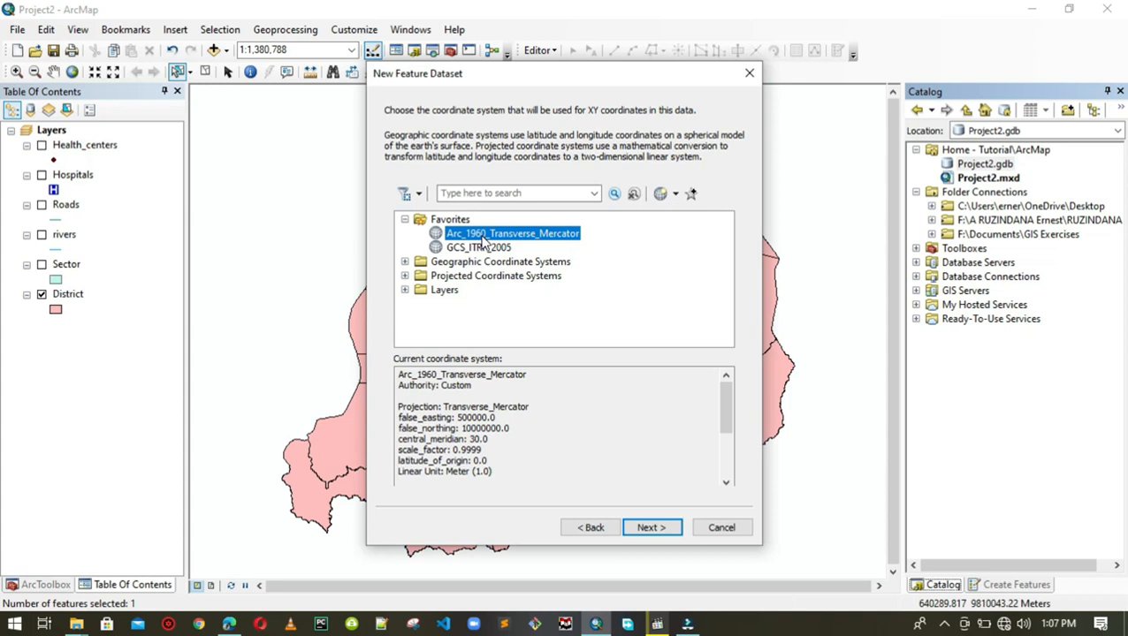
- Review the coordinate system details and finish creating the Boundary dataset with no vertical coordinate system and the default tolerances
left_click(497, 469)
key("ctrl+a")
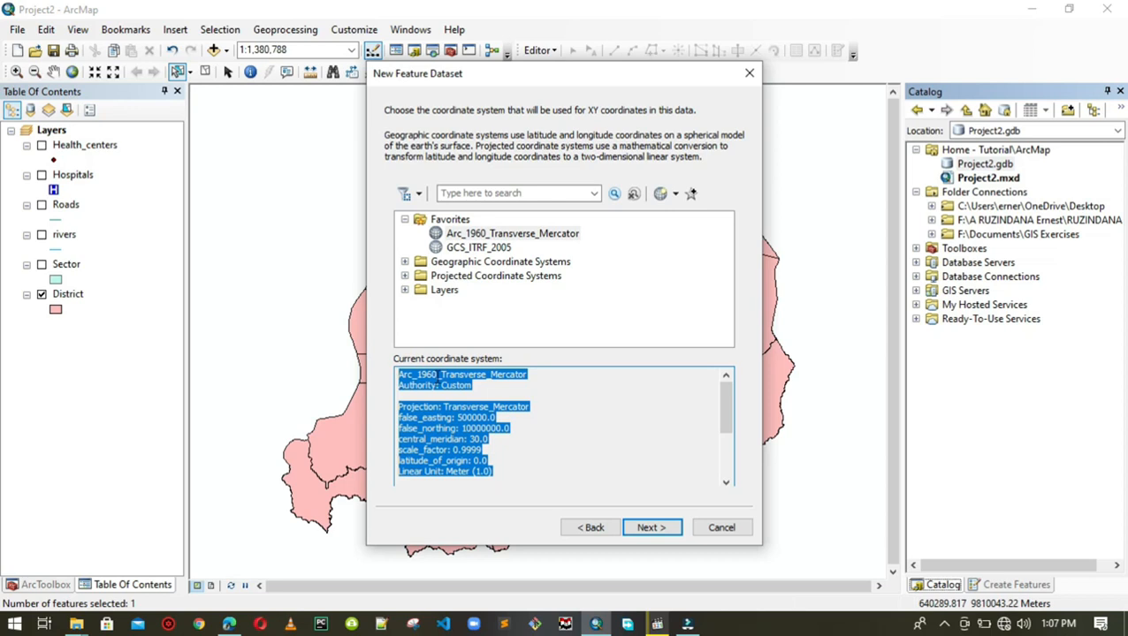
left_click(659, 530)
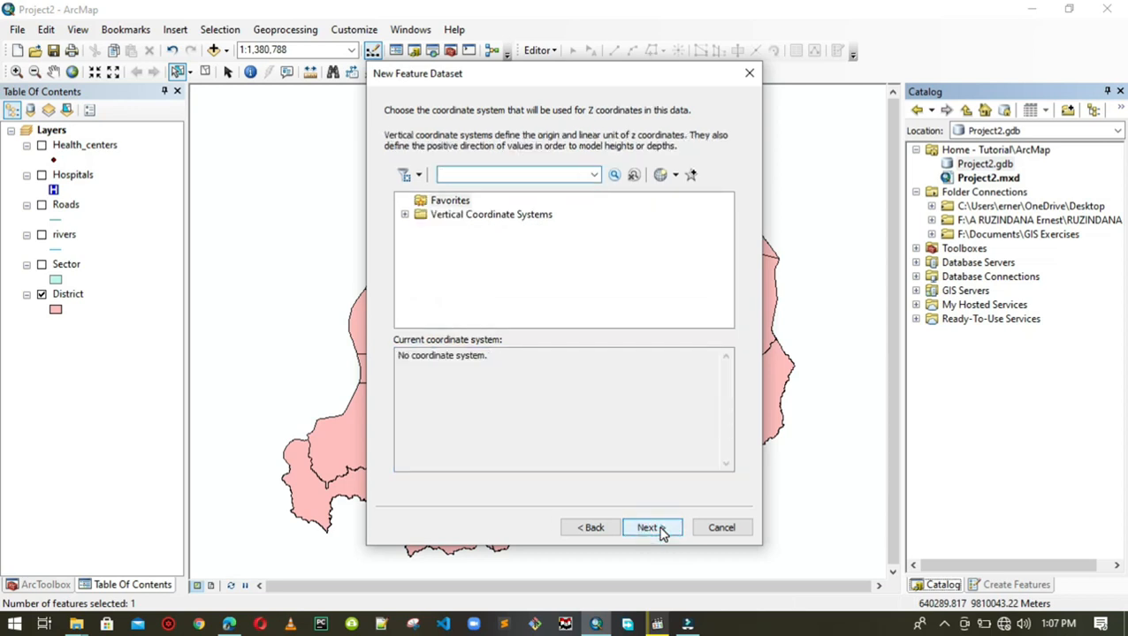
left_click(654, 529)
left_click(654, 529)
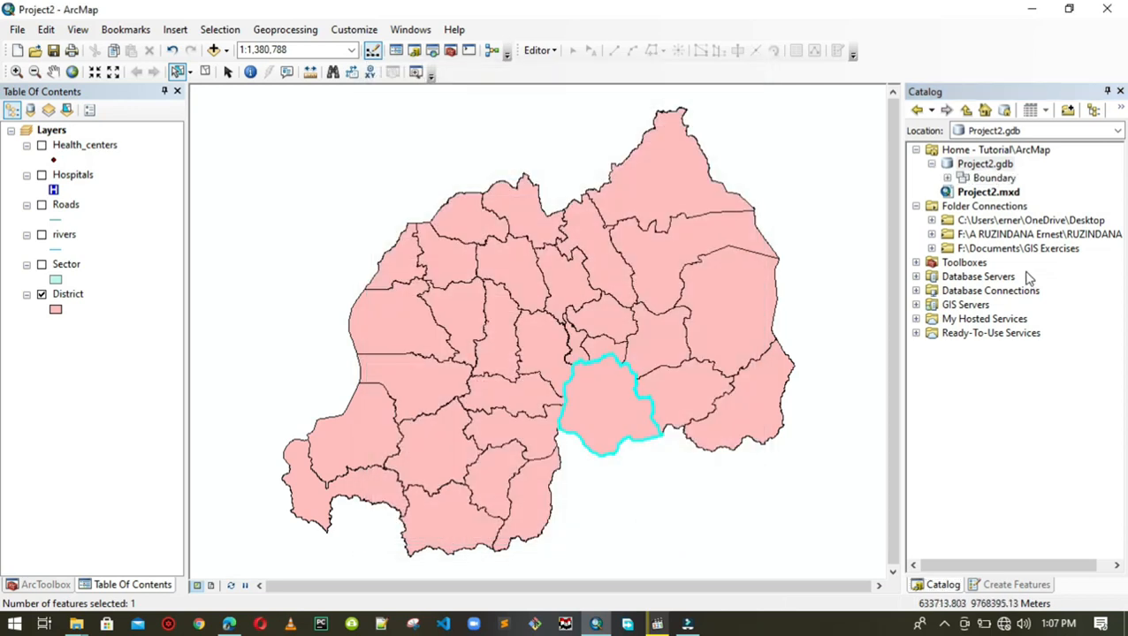
- Start another new feature dataset in the Project2 geodatabase and name it Infrastructure
left_click(992, 182)
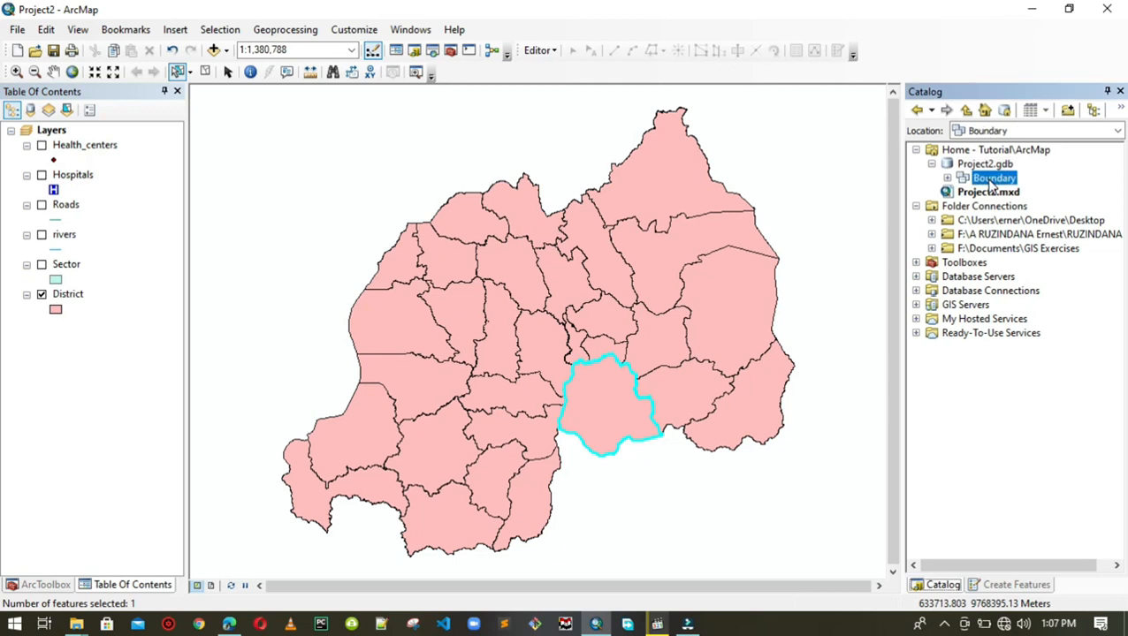
left_click(982, 164)
right_click(982, 164)
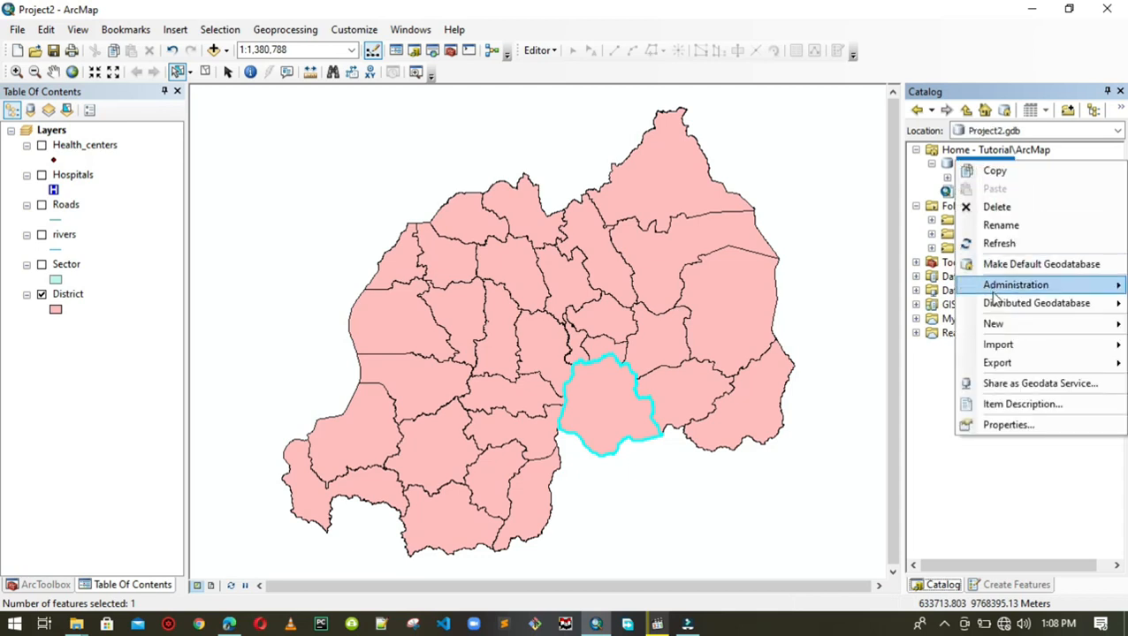
mouse_move(993, 324)
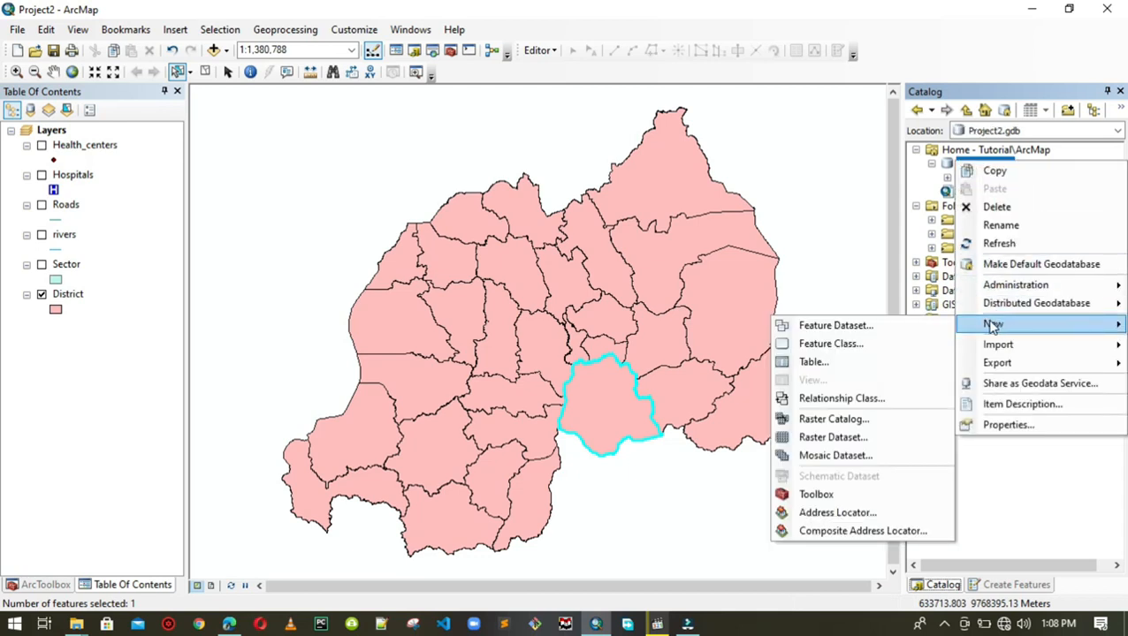
left_click(847, 326)
type("Infrastructure")
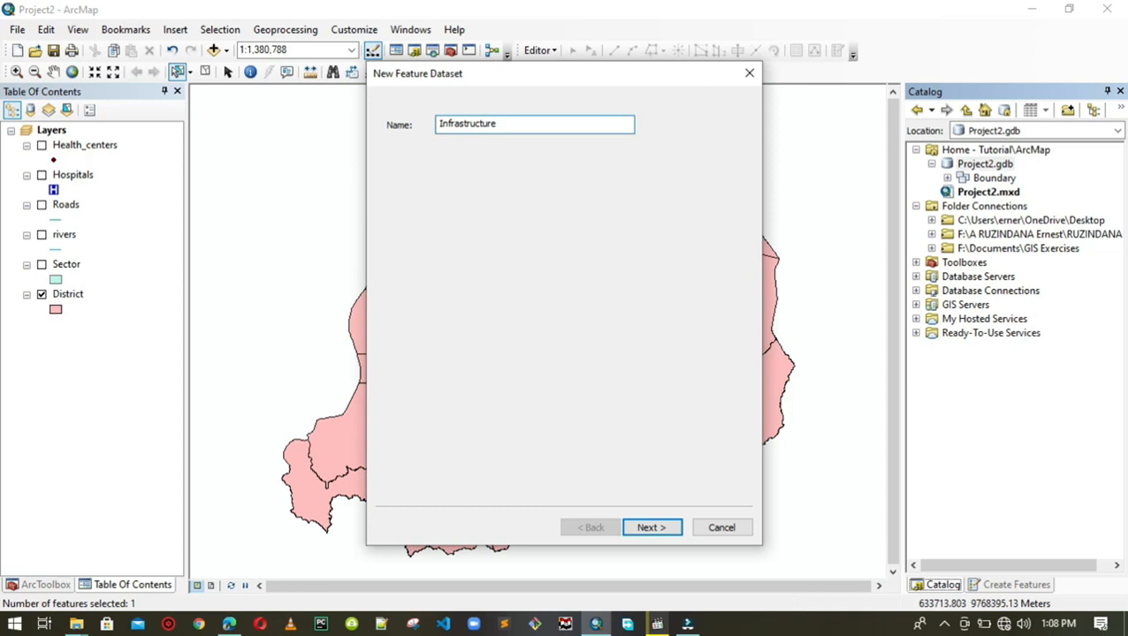
- Give the Infrastructure dataset the favorite Arc_1960_Transverse_Mercator coordinate system and finish creating it with the remaining defaults
left_click(651, 528)
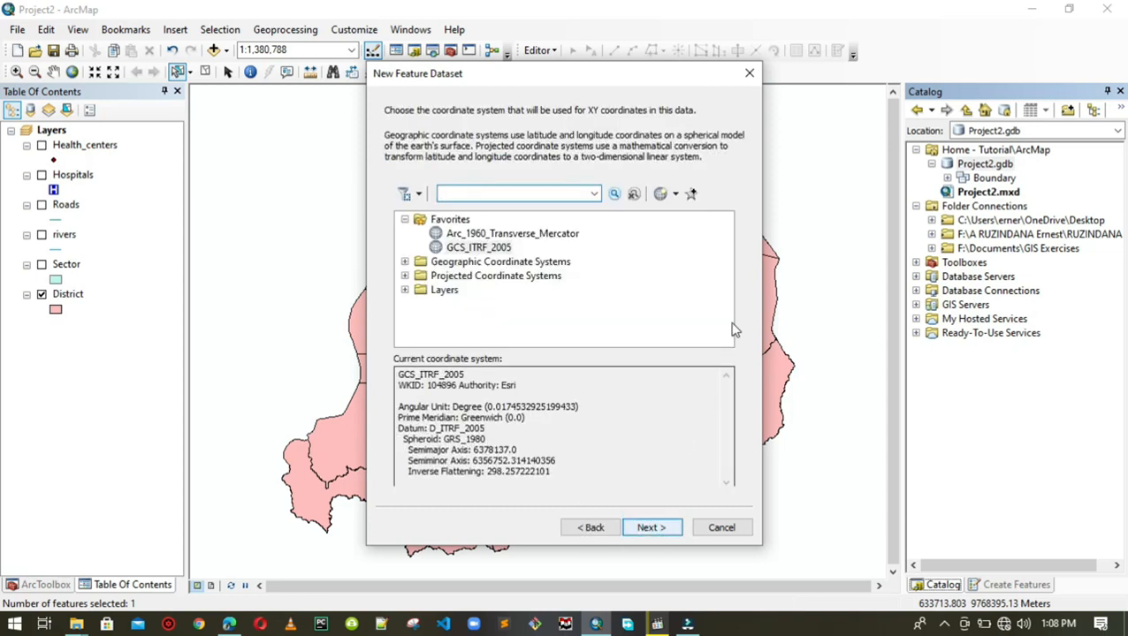
left_click(534, 236)
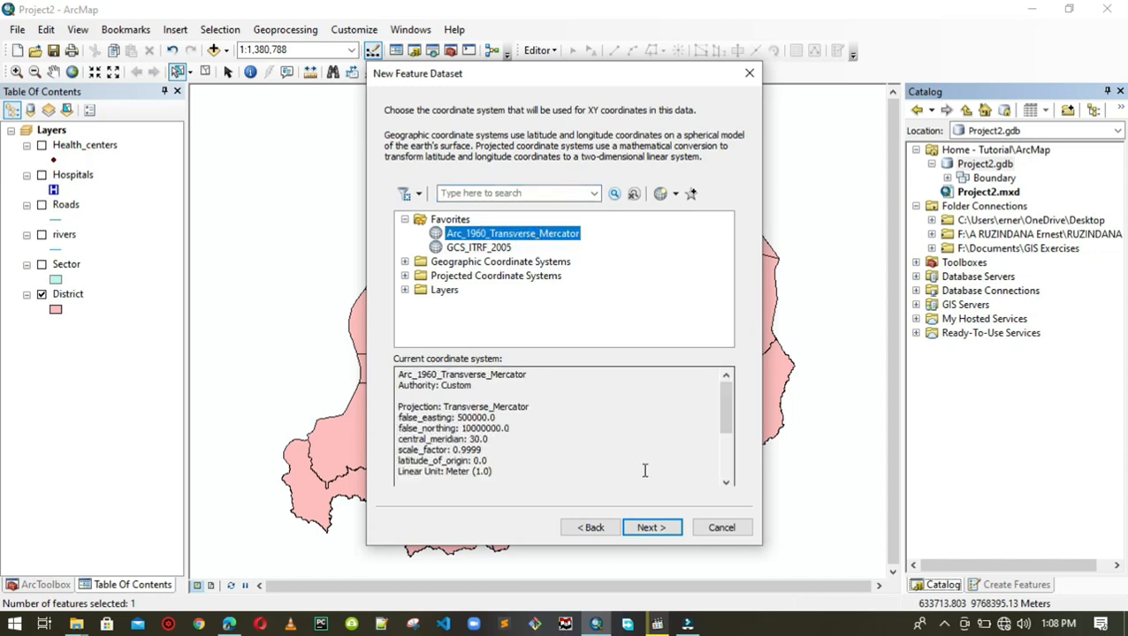
left_click(649, 528)
left_click(650, 528)
left_click(651, 528)
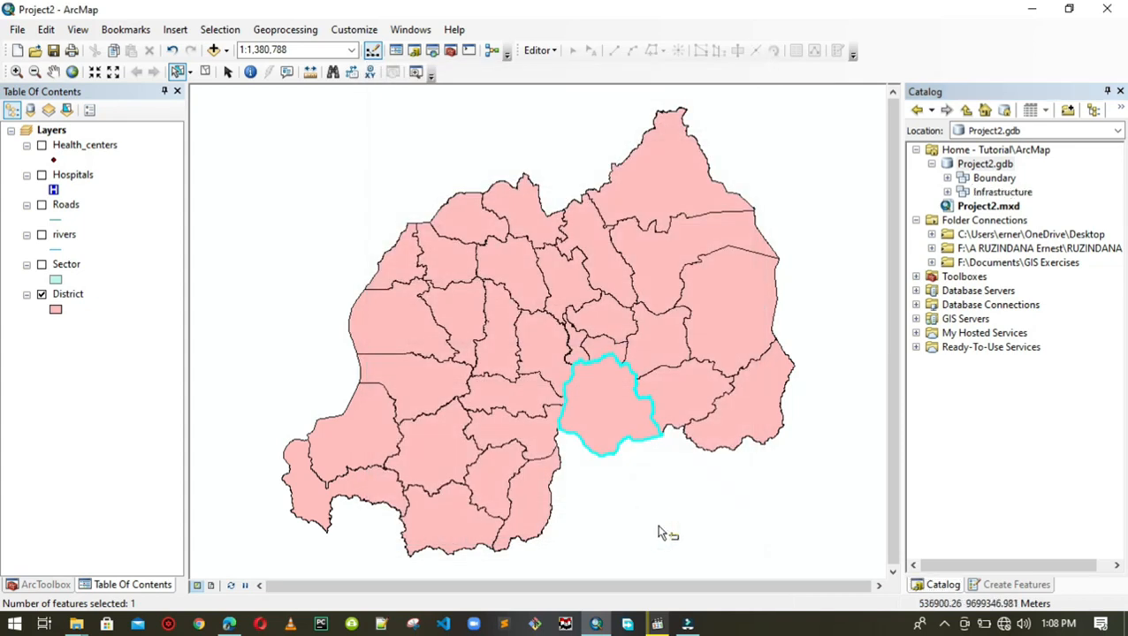
left_click(992, 178)
left_click(1003, 194)
left_click(1006, 181)
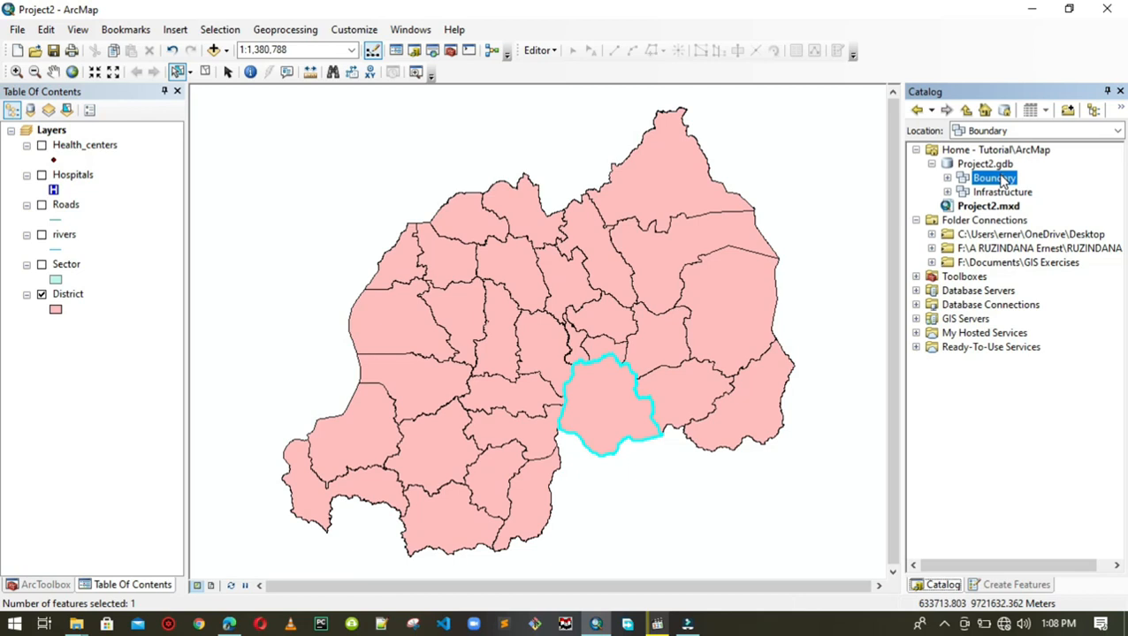
left_click(1002, 192)
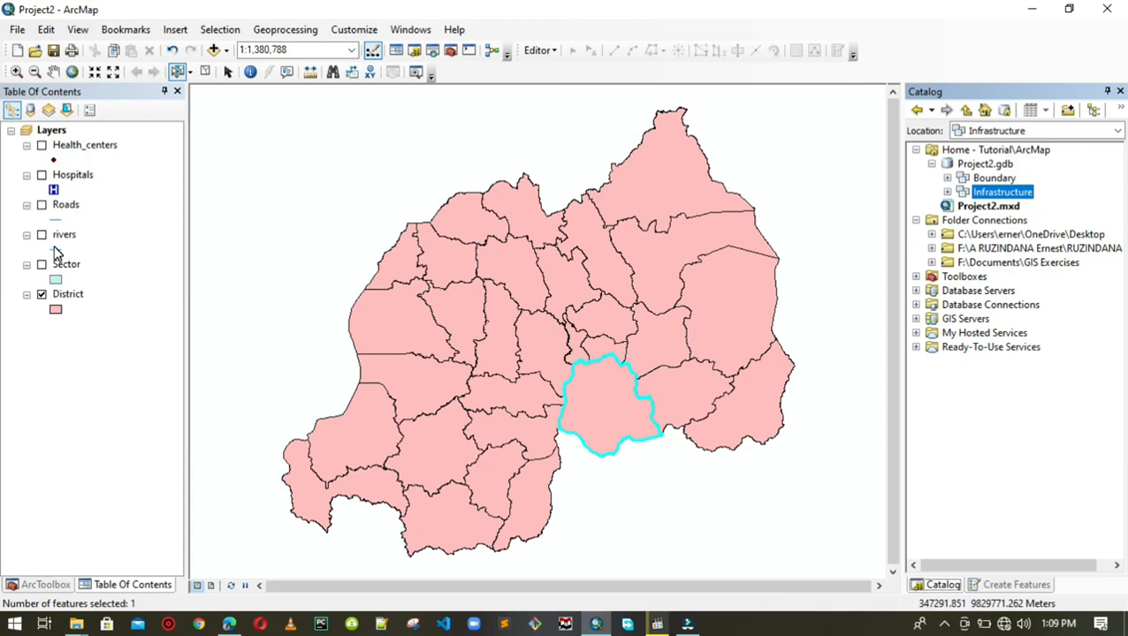
- Start a third feature dataset in the Project2 geodatabase, name it Natural_data and proceed to its coordinate system settings
right_click(981, 166)
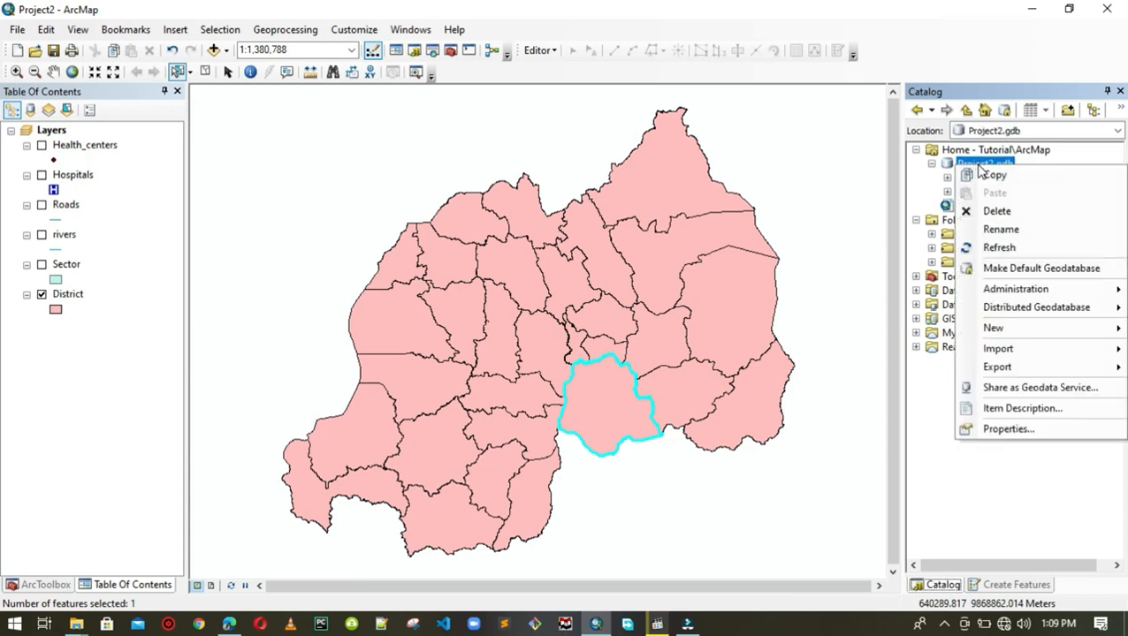
mouse_move(995, 327)
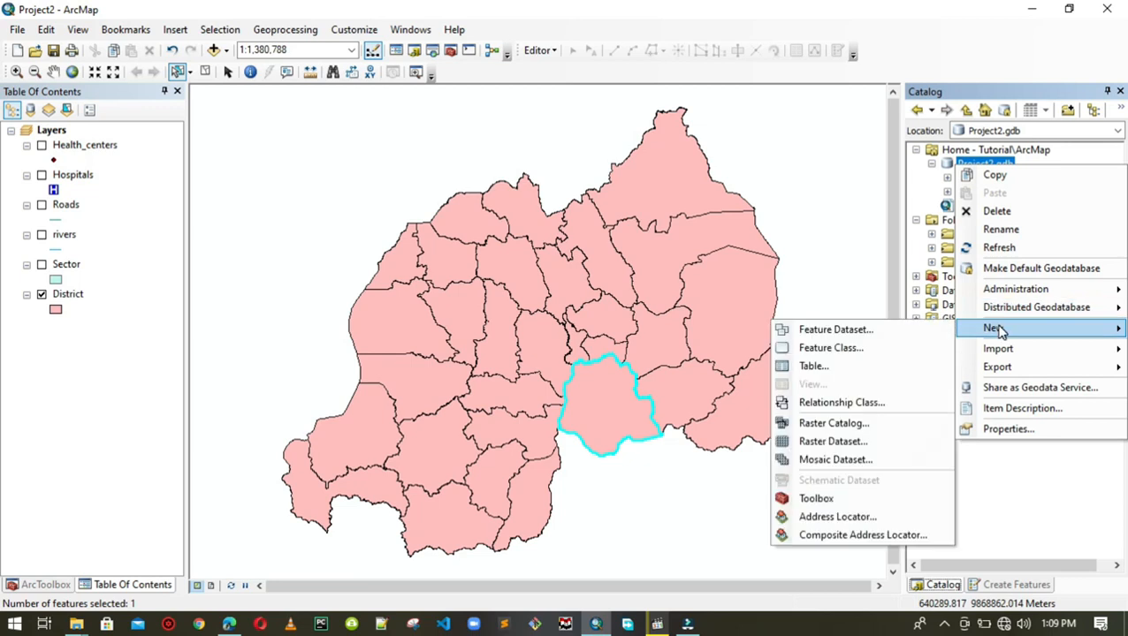
left_click(835, 330)
type("Natural")
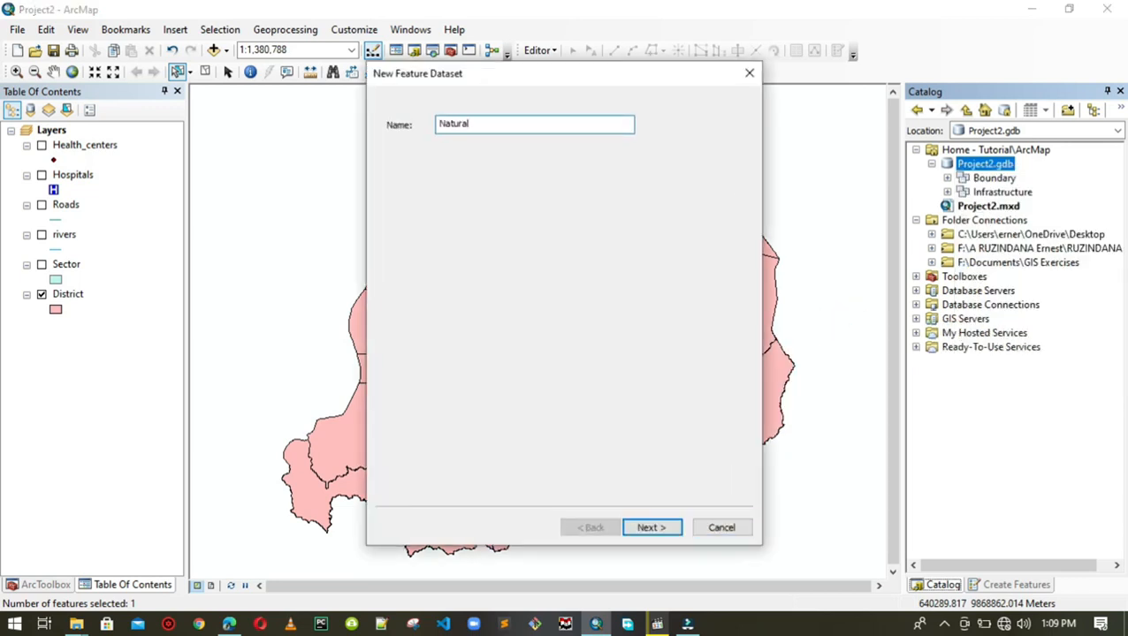
type("_data")
left_click(659, 533)
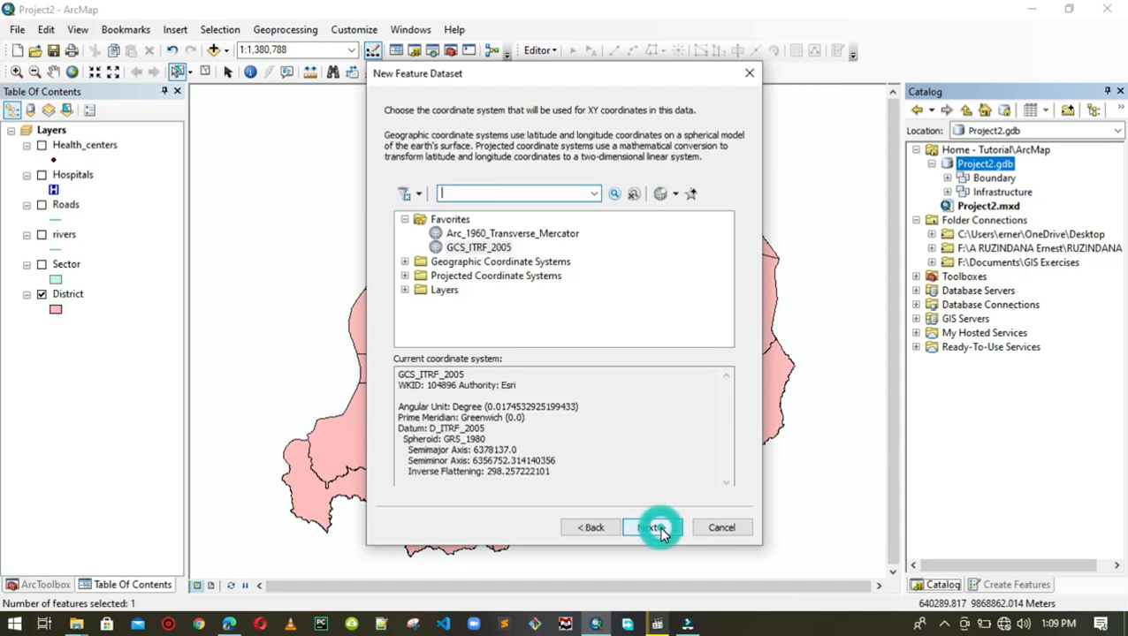
- Assign Arc_1960_Transverse_Mercator from the favorites to Natural_data and finish creating the dataset with the remaining defaults
left_click(532, 240)
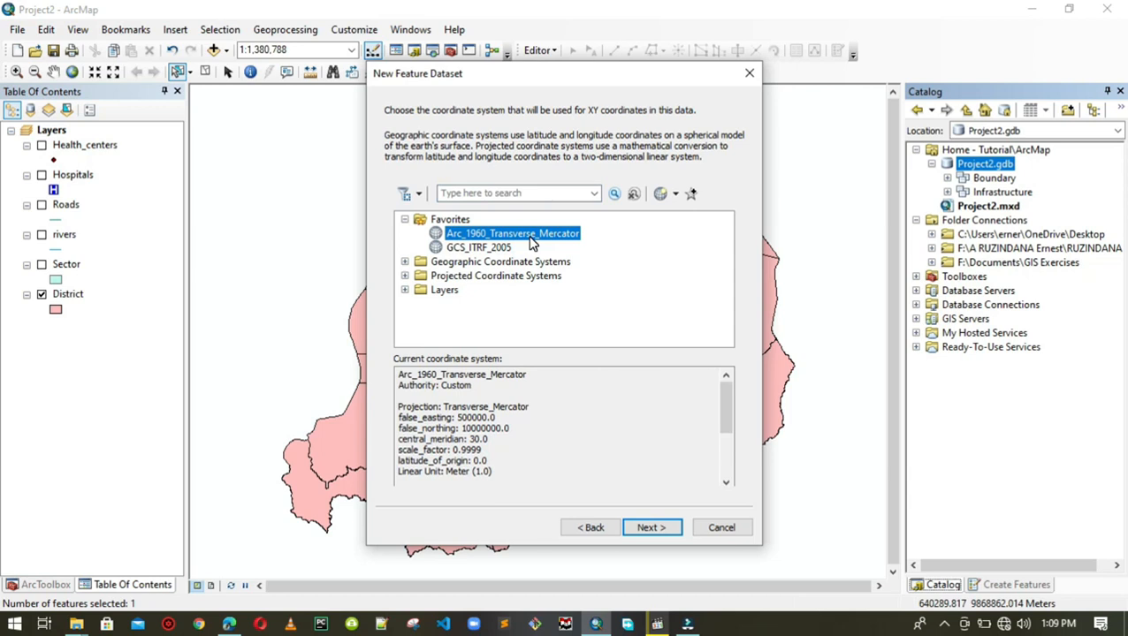
left_click(663, 528)
left_click(663, 528)
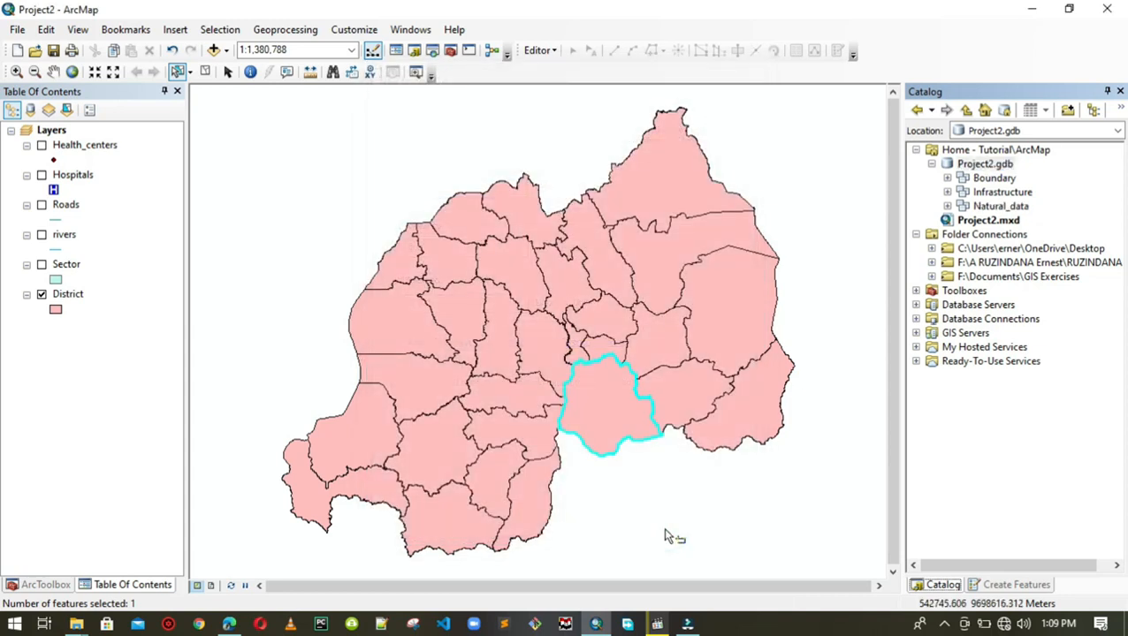
left_click(1002, 207)
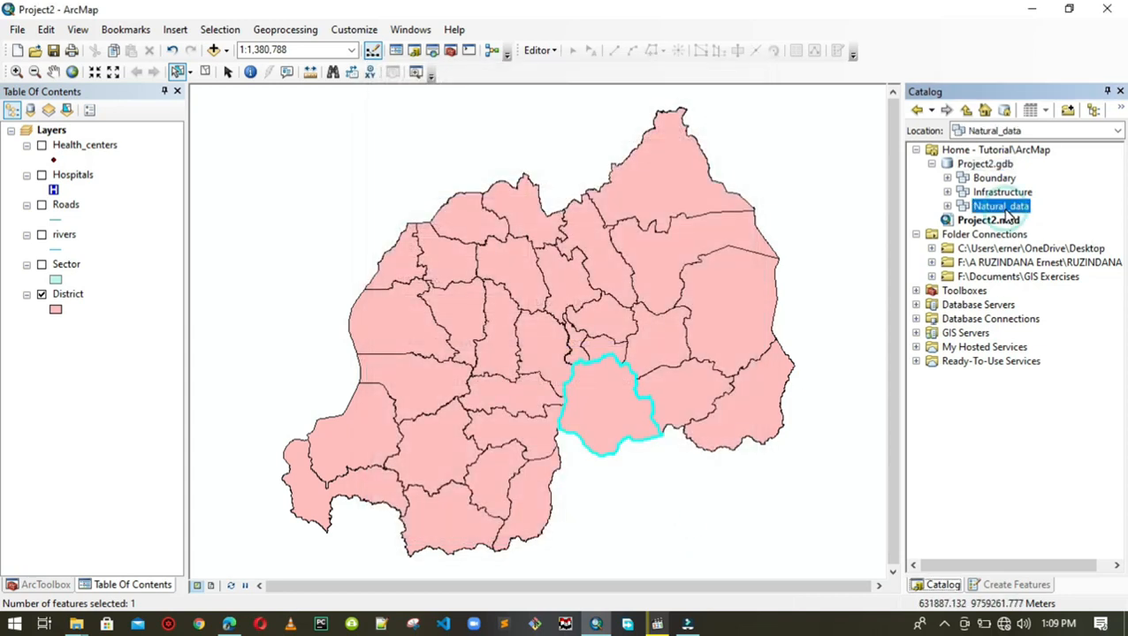
left_click(983, 167)
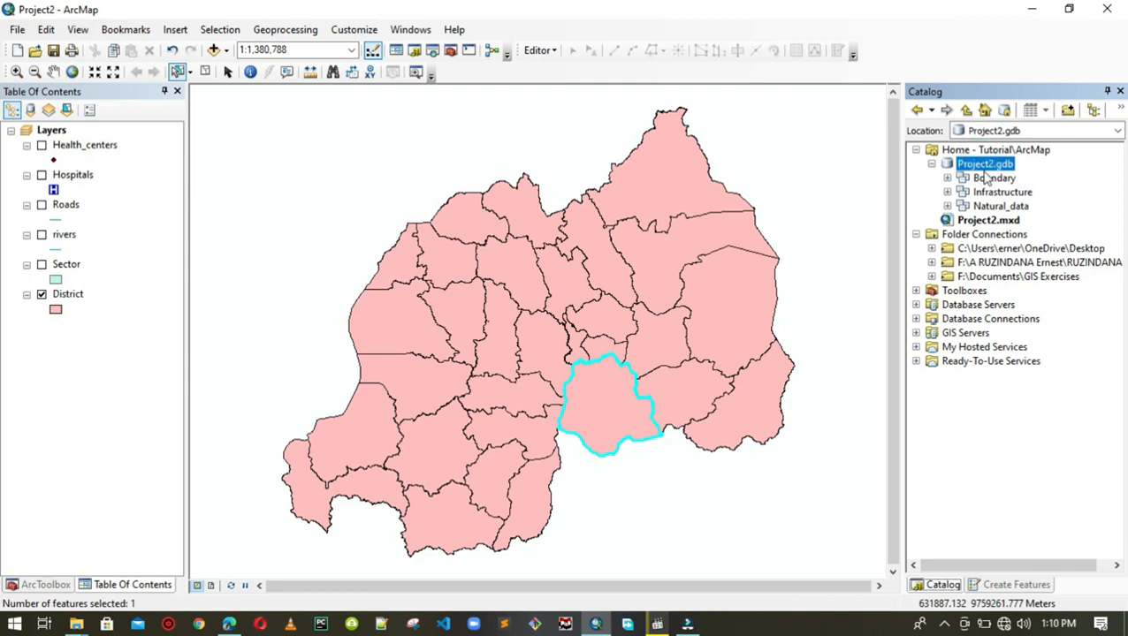
left_click(991, 179)
left_click(994, 193)
left_click(992, 207)
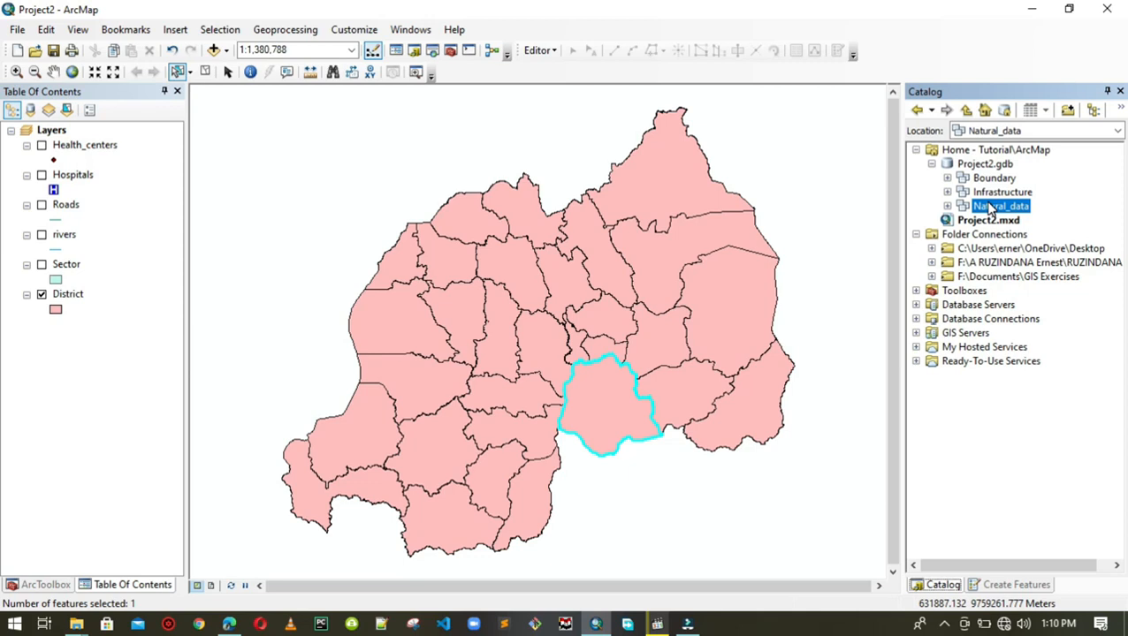
- Select the northernmost district on the map and empty the existing Select By Attributes expression for the District layer
left_click(659, 170)
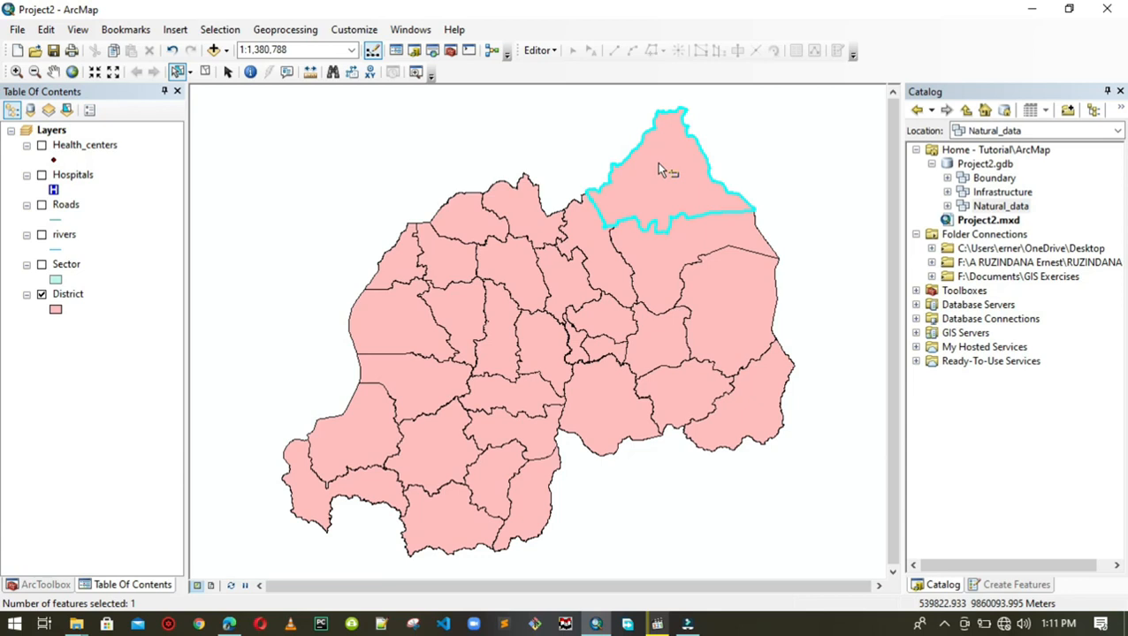
left_click(221, 34)
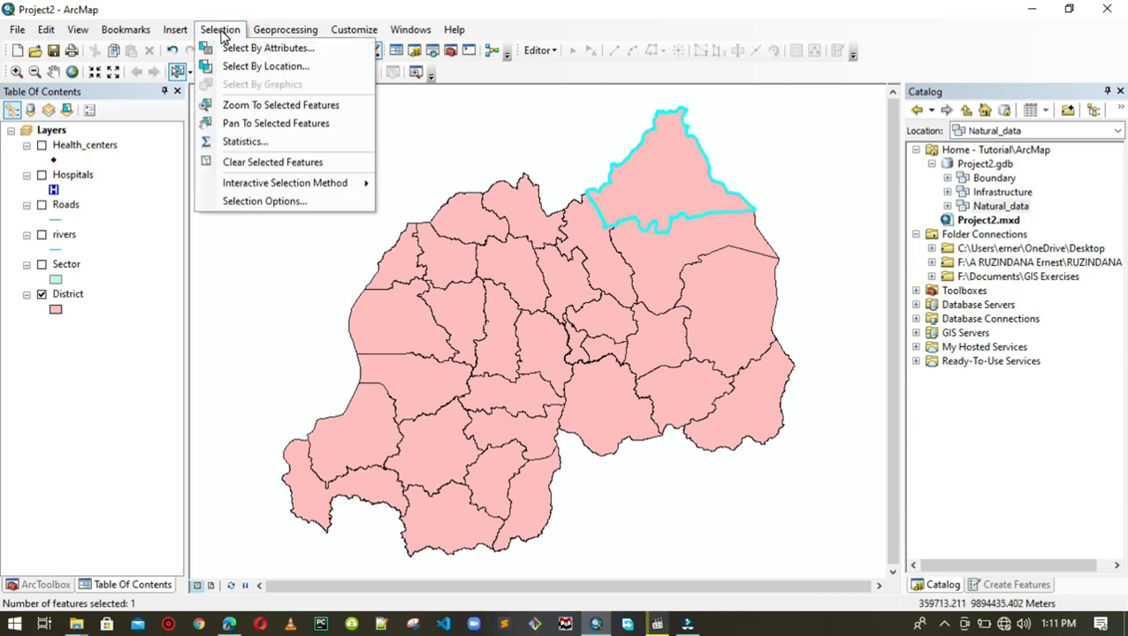
left_click(231, 48)
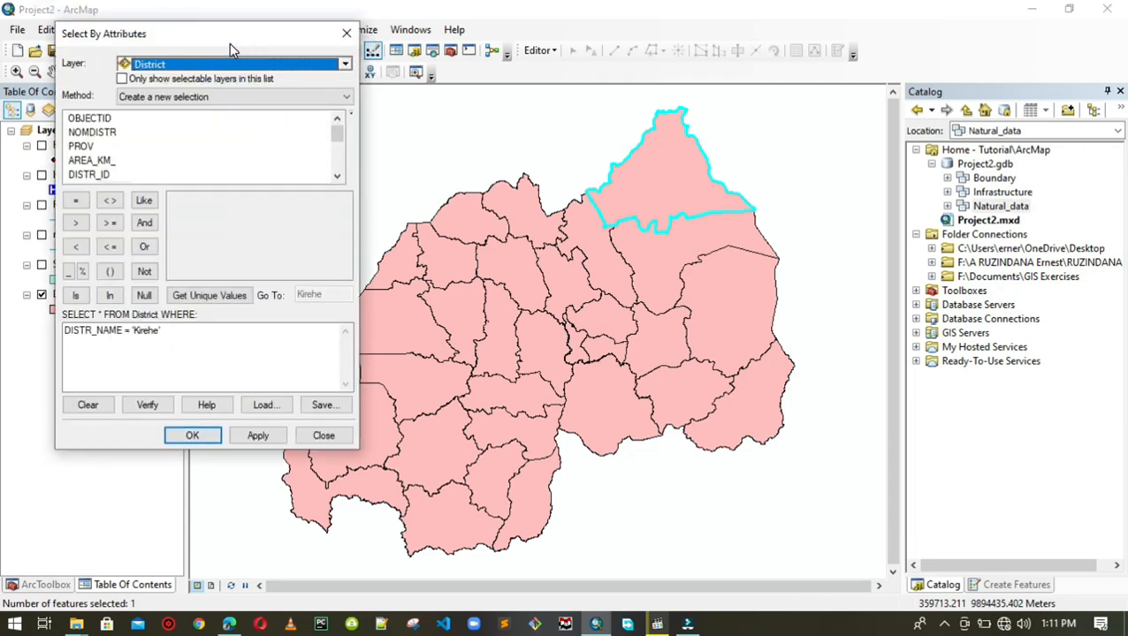
left_click(179, 68)
left_click(178, 68)
scroll(99, 126, "down", 3)
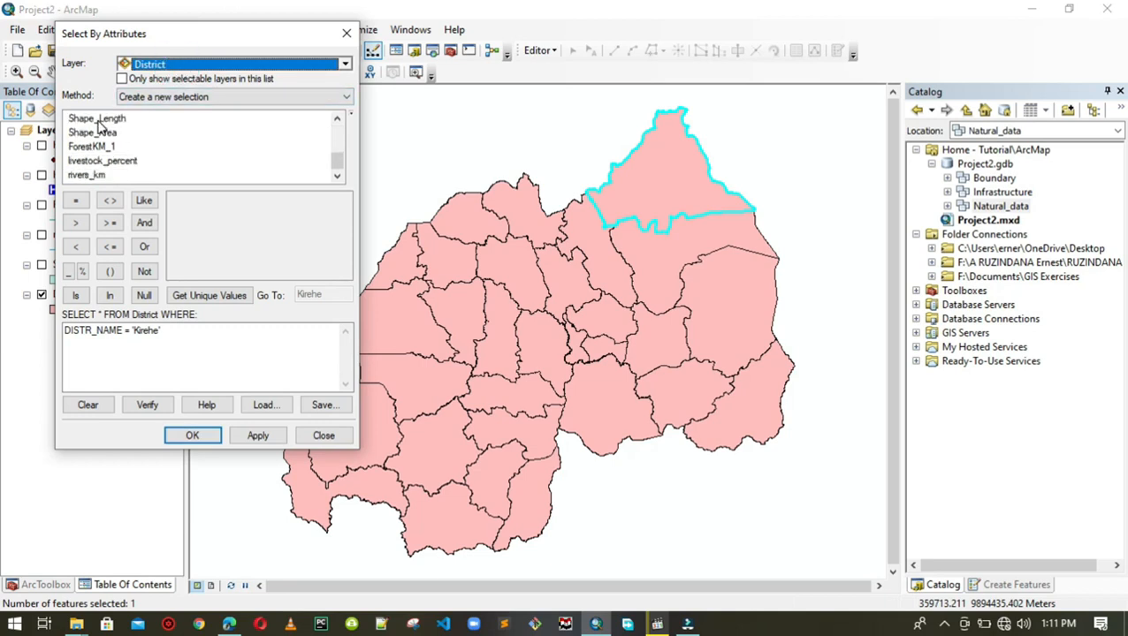
scroll(99, 126, "up", 3)
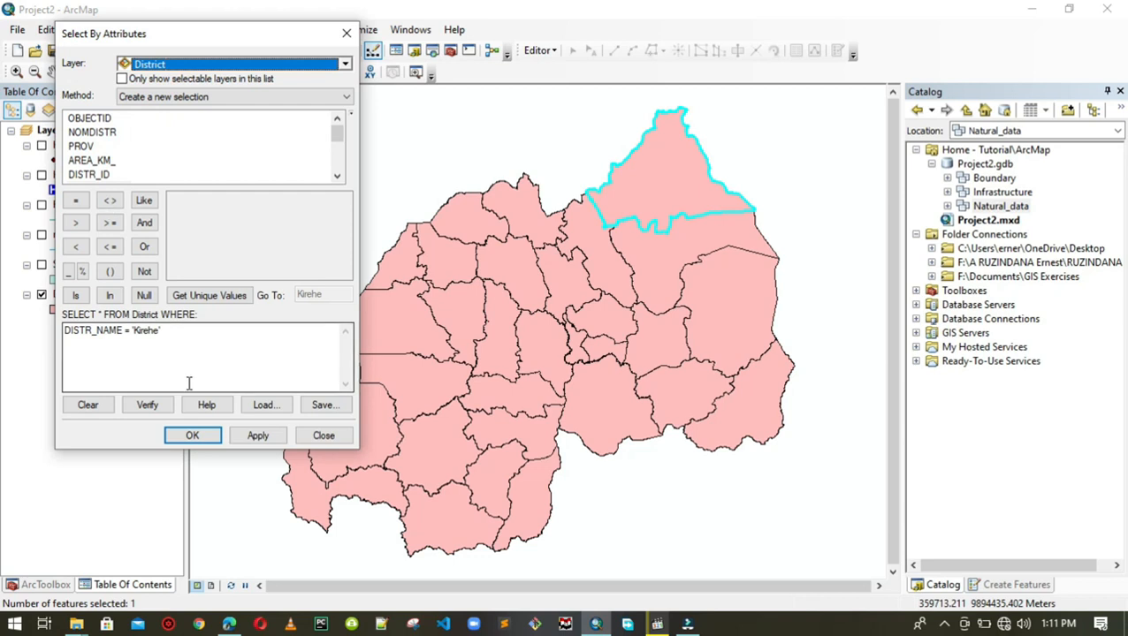
triple_click(183, 331)
key("Delete")
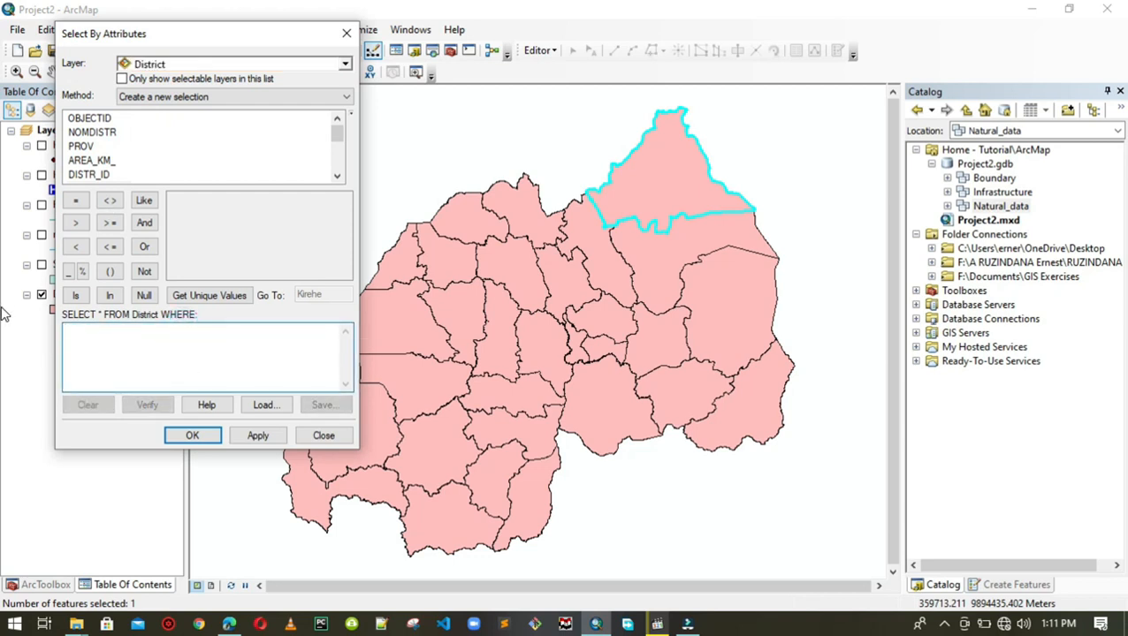
- Build the query expression NOMDISTR = 'BUGESERA' using the field's unique values
double_click(95, 133)
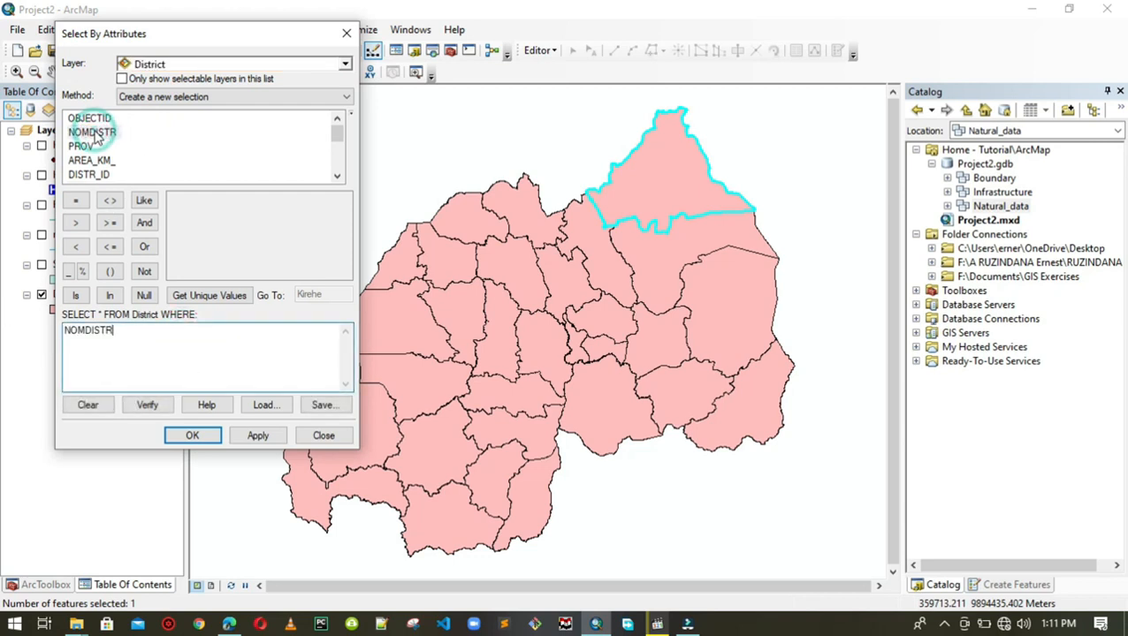
left_click(76, 201)
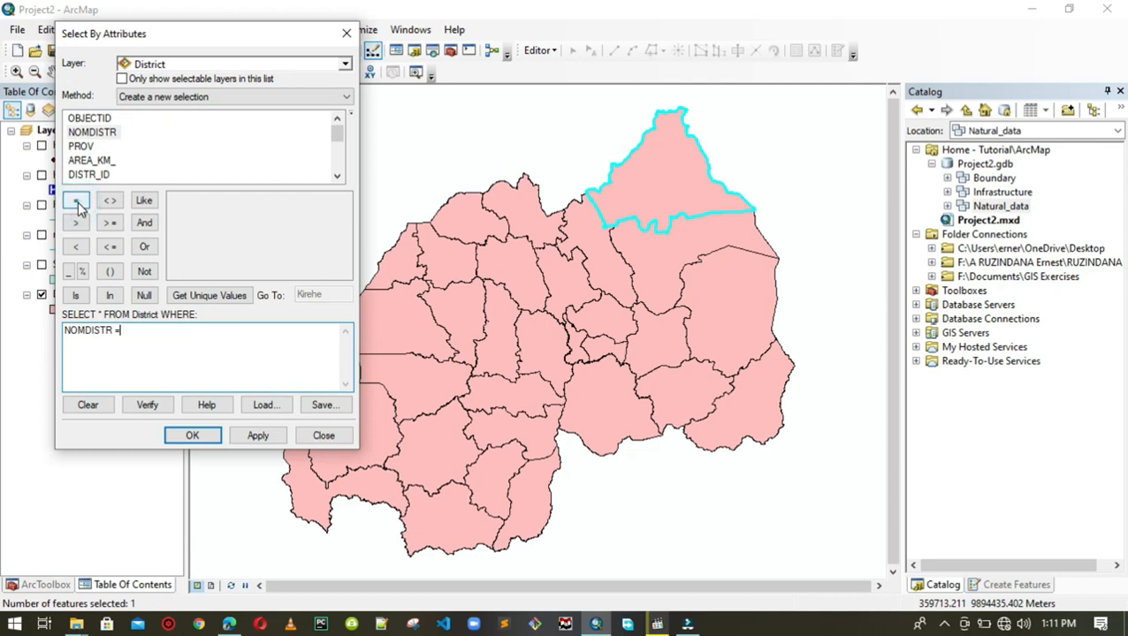
left_click(210, 298)
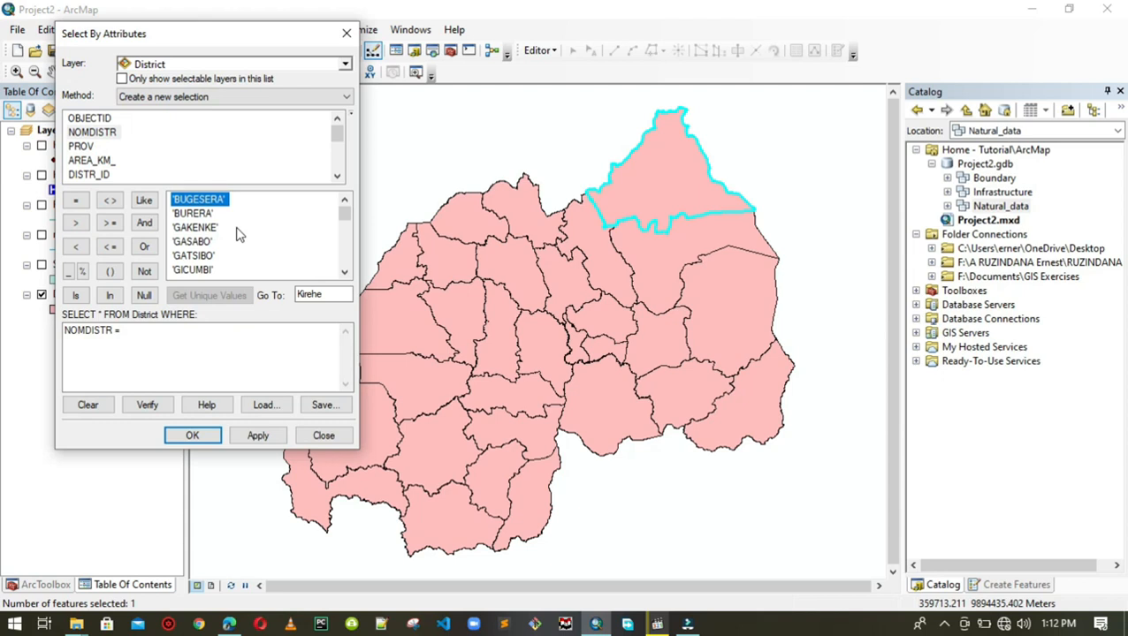
left_click(319, 294)
double_click(320, 295)
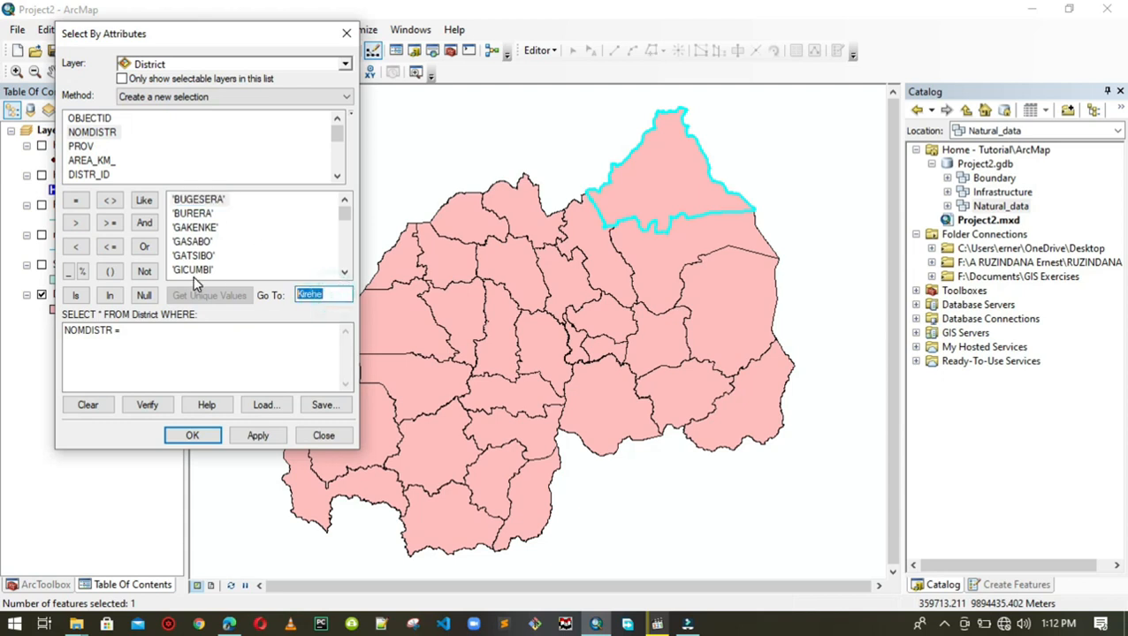
left_click(188, 202)
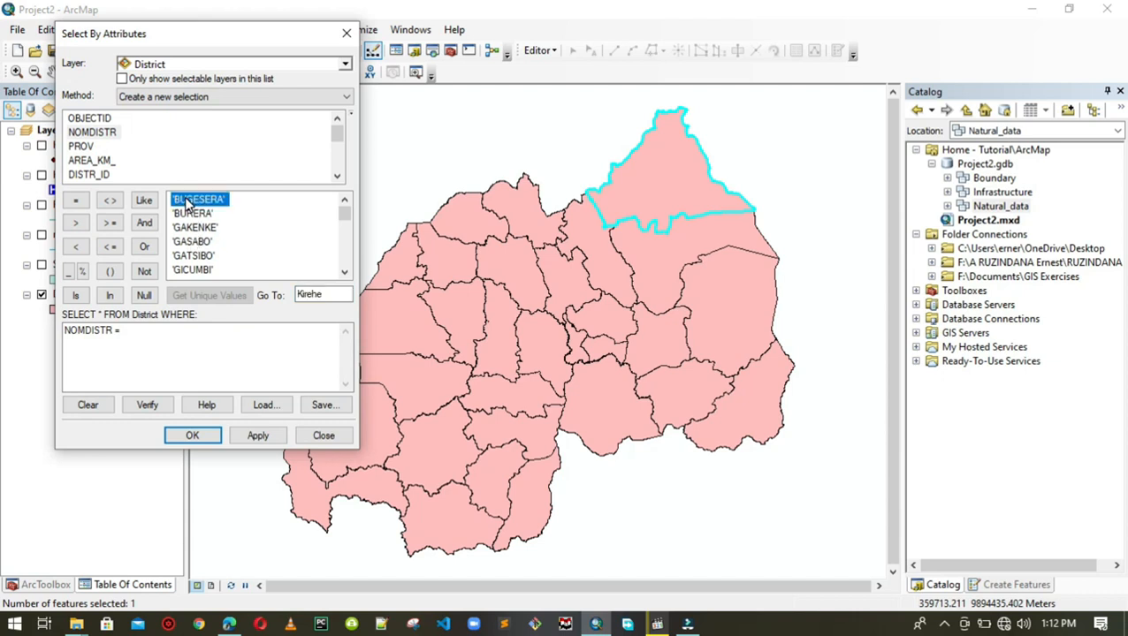
double_click(187, 202)
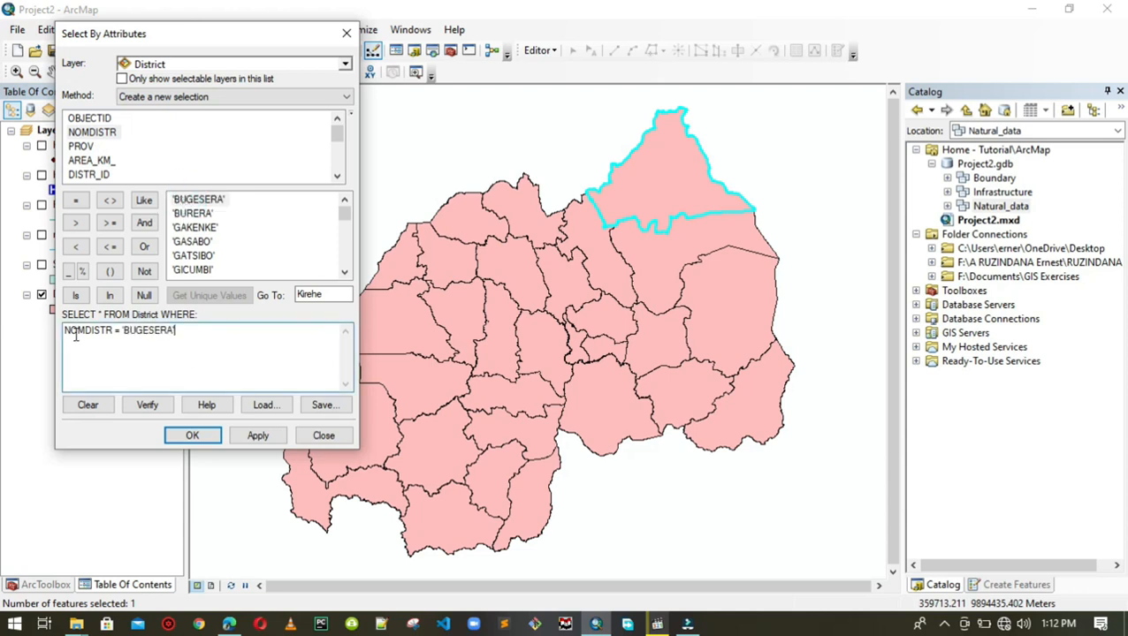
- Review the query expression, apply it to select the Bugesera district and close Select By Attributes
left_click_drag(65, 330, 182, 330)
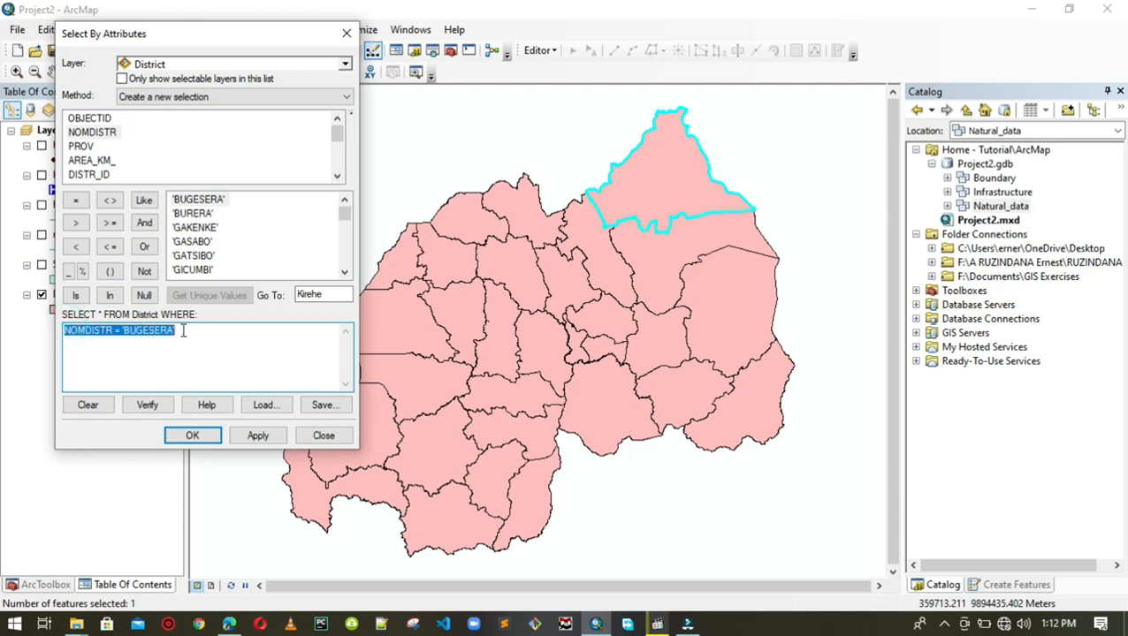
left_click(75, 336)
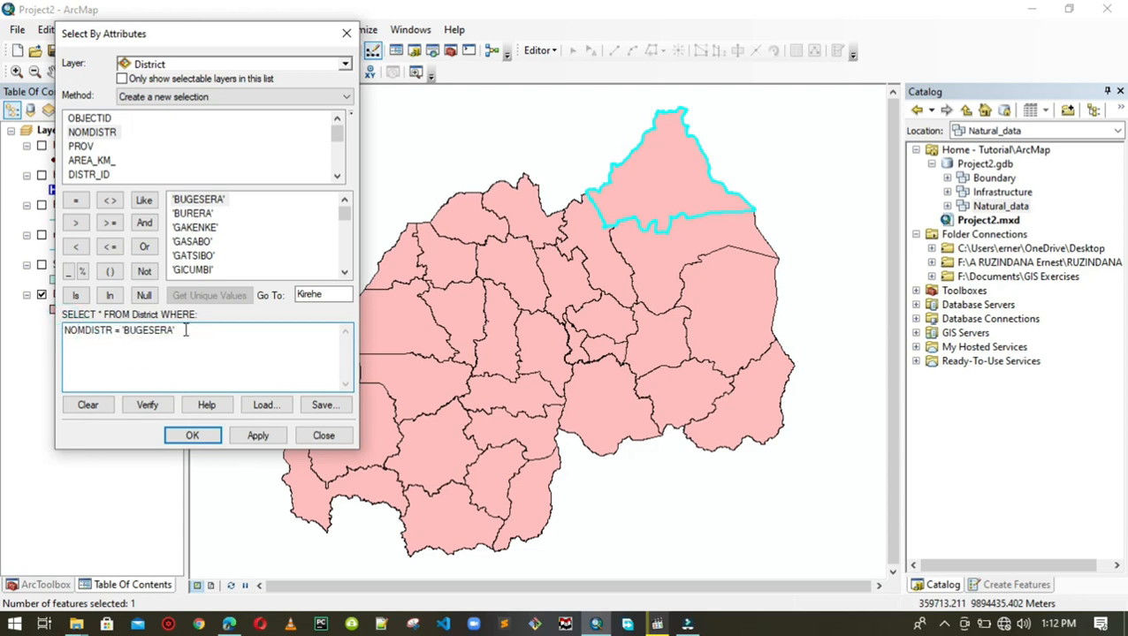
left_click_drag(184, 329, 7, 285)
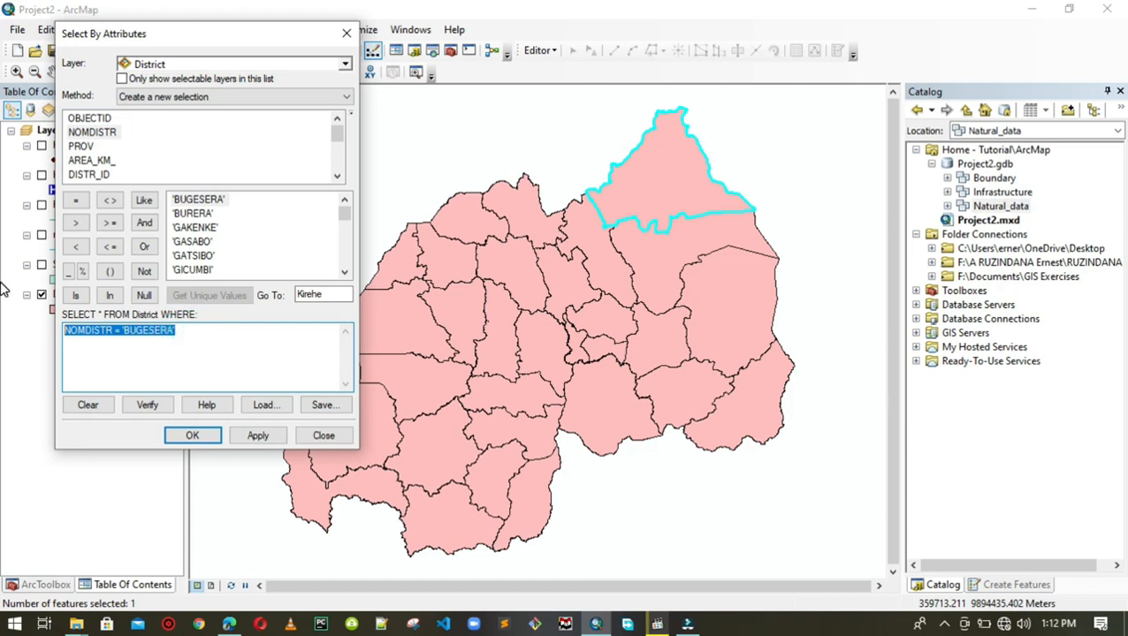
left_click(268, 440)
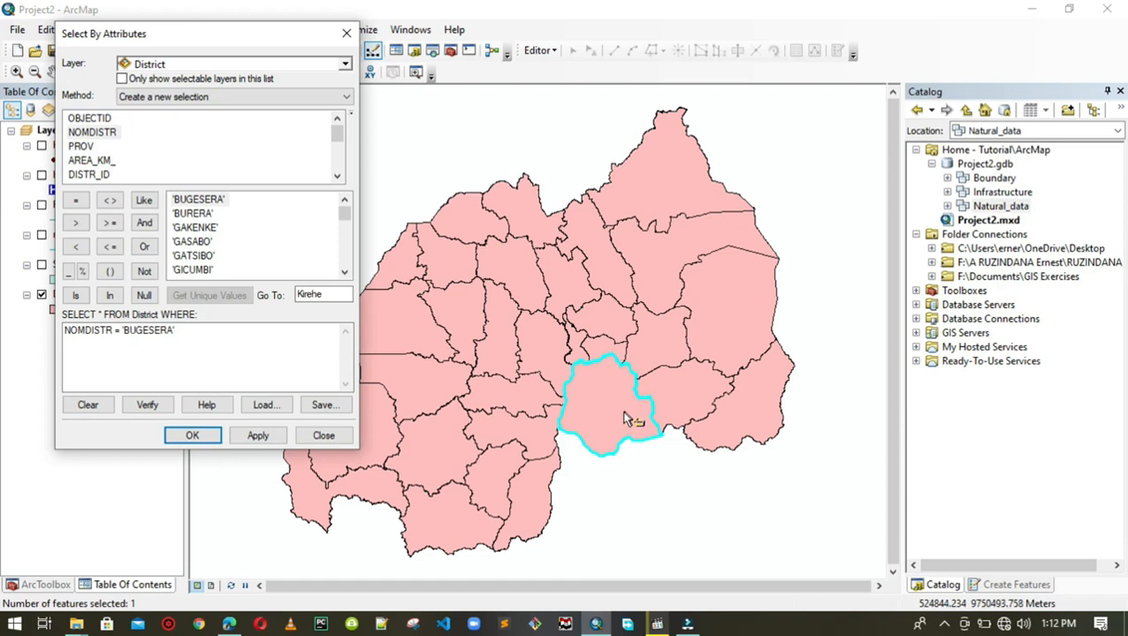
left_click(195, 435)
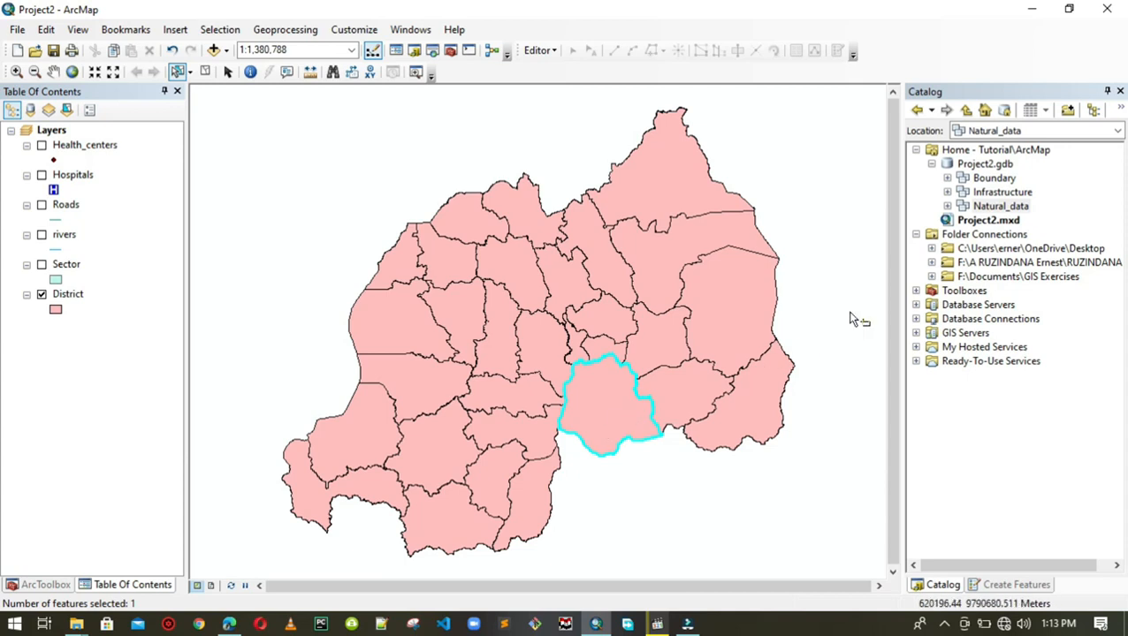
- Start exporting the selected Bugesera feature from the District layer's data
left_click(981, 179)
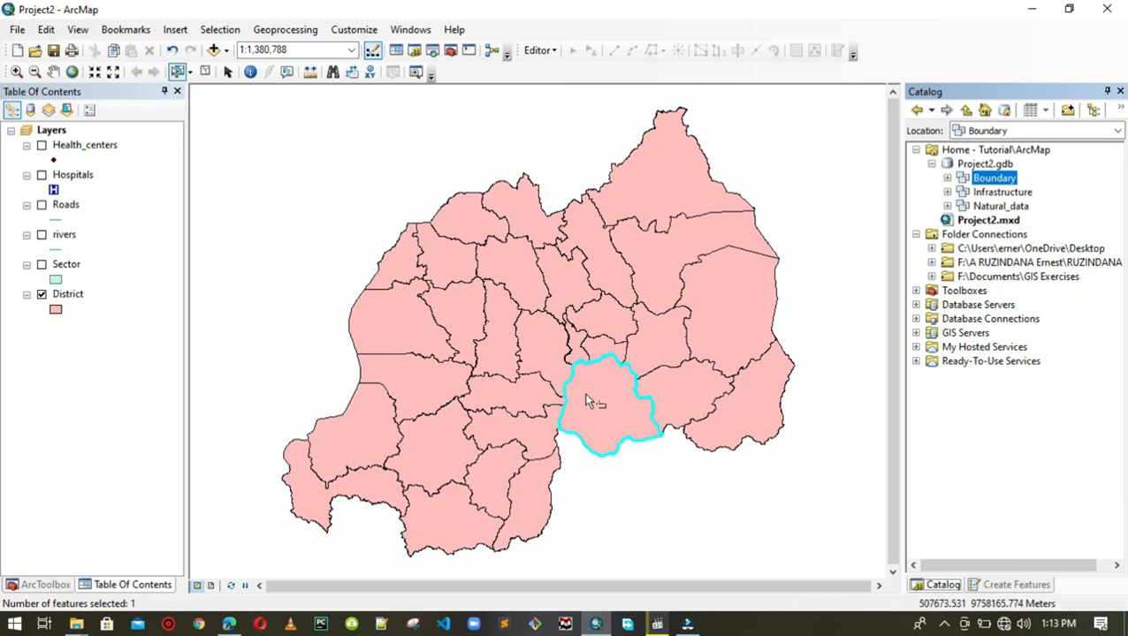
left_click(70, 298)
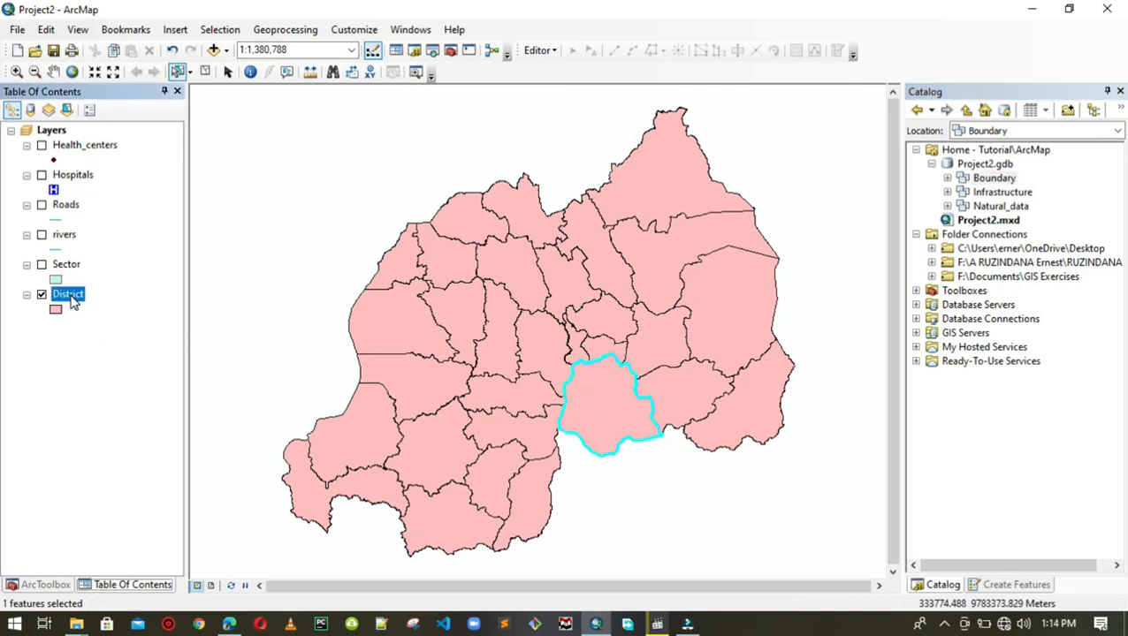
right_click(71, 296)
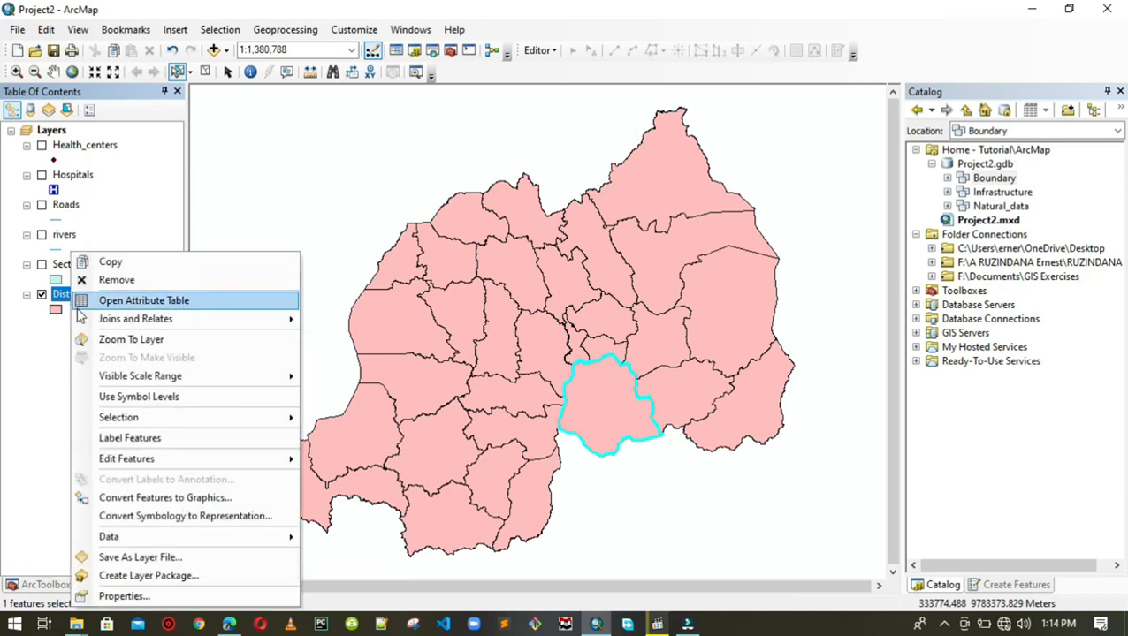
mouse_move(133, 540)
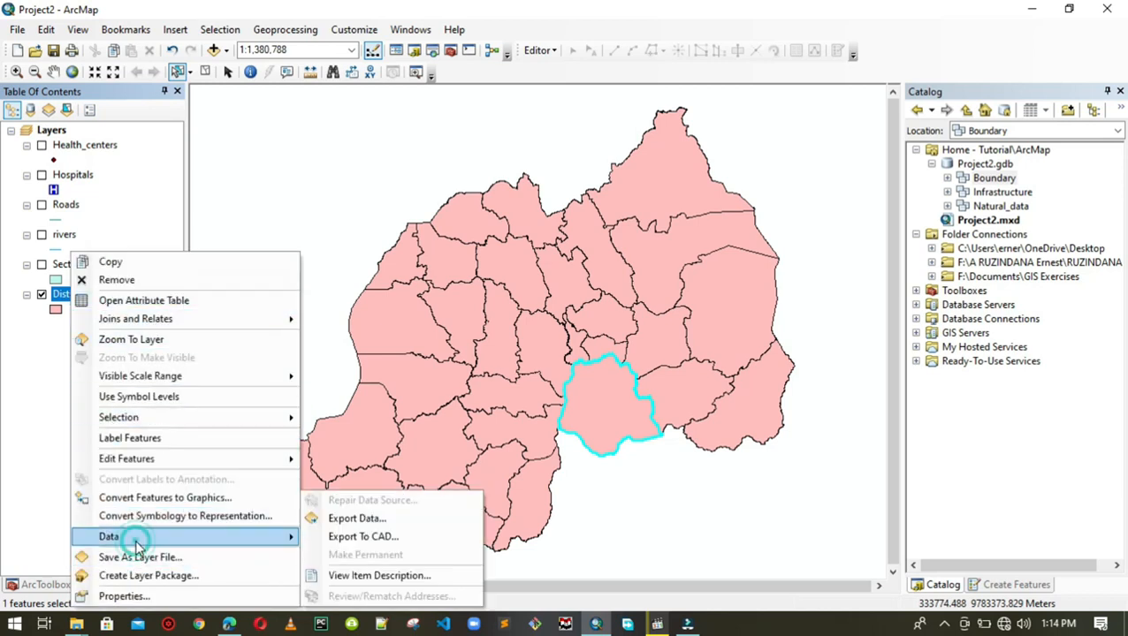
left_click(351, 521)
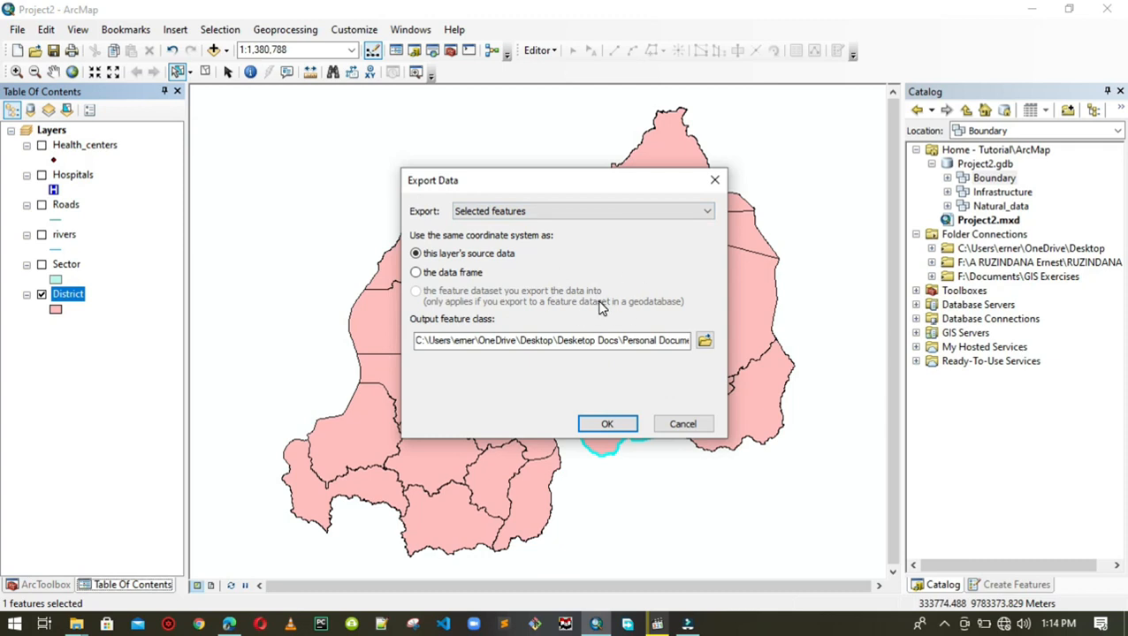
- Set the export location to the Boundary dataset in Project2.gdb, with File and Personal Geodatabase feature classes as the output type
left_click(705, 341)
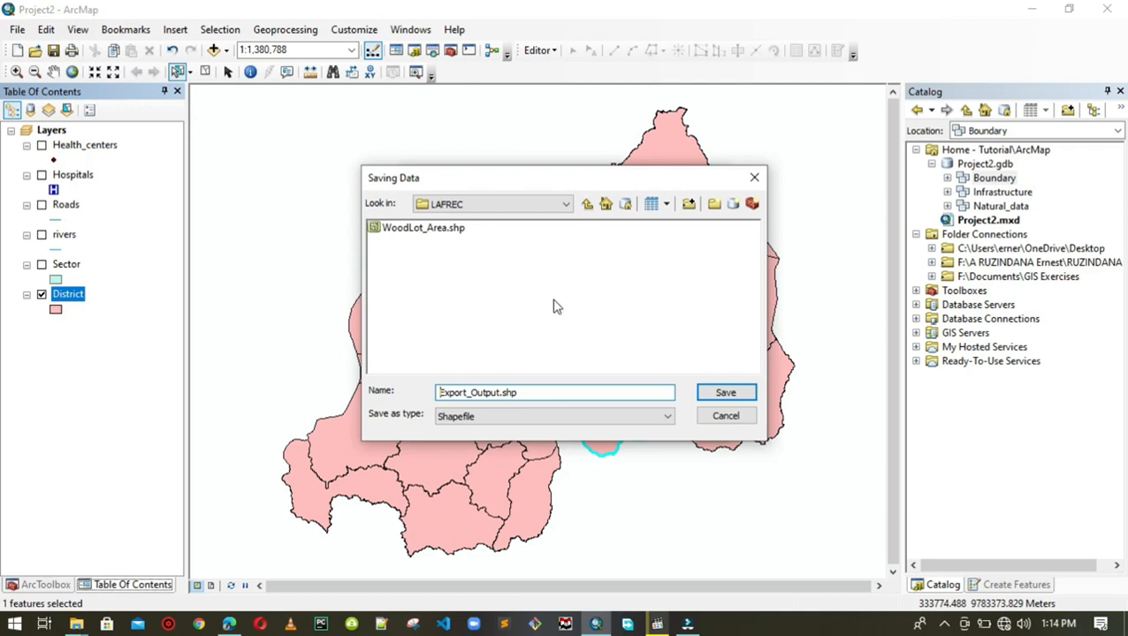
left_click(607, 208)
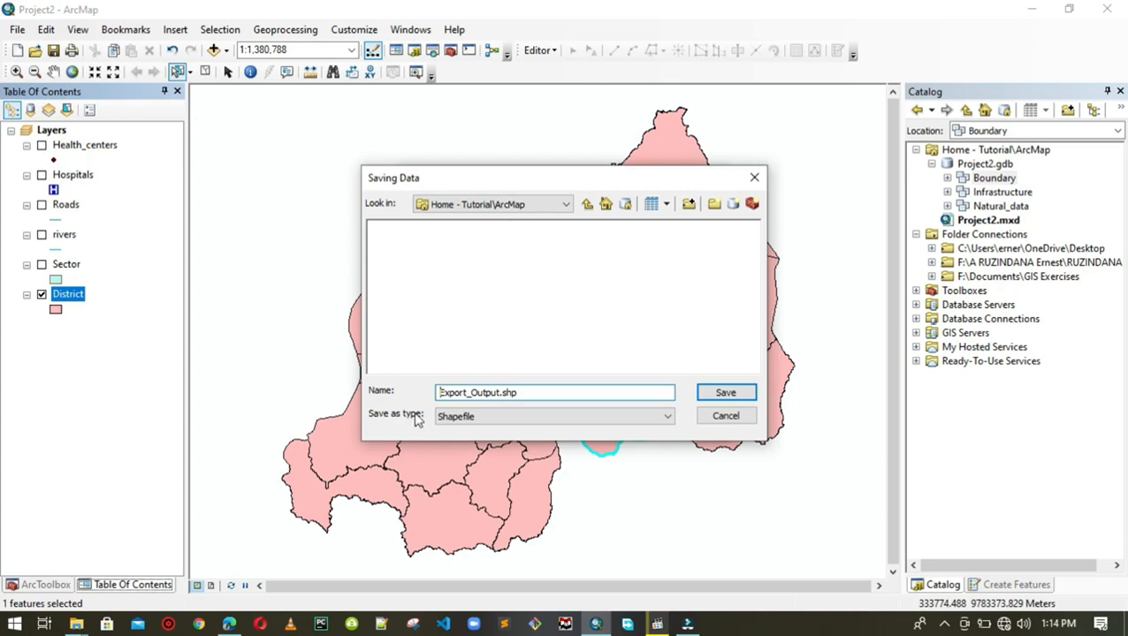
left_click(481, 422)
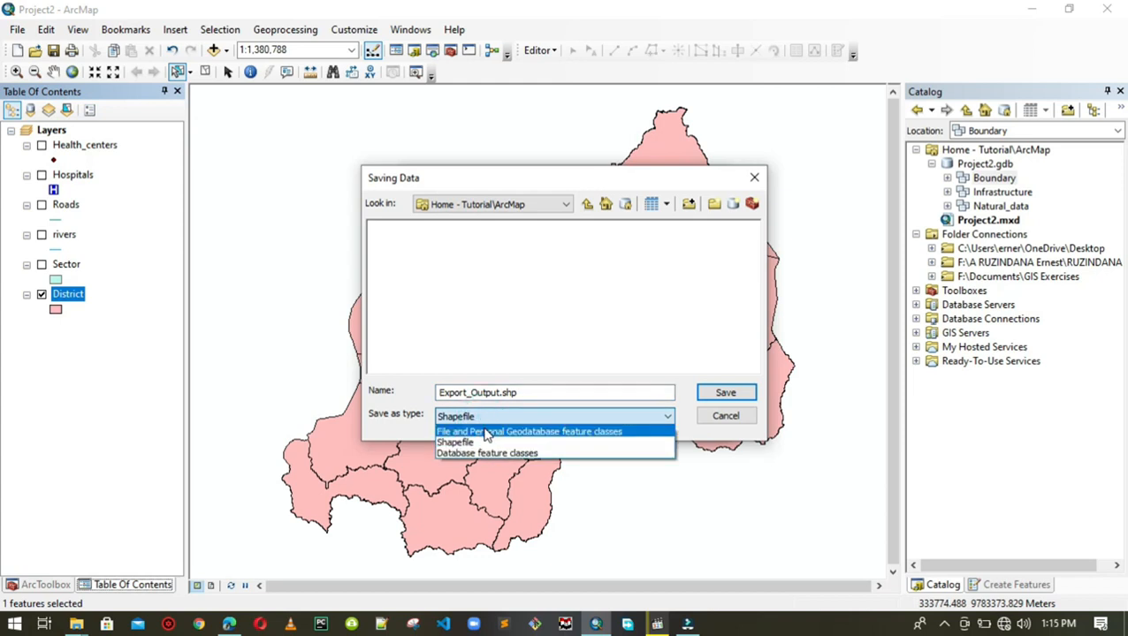
left_click(486, 433)
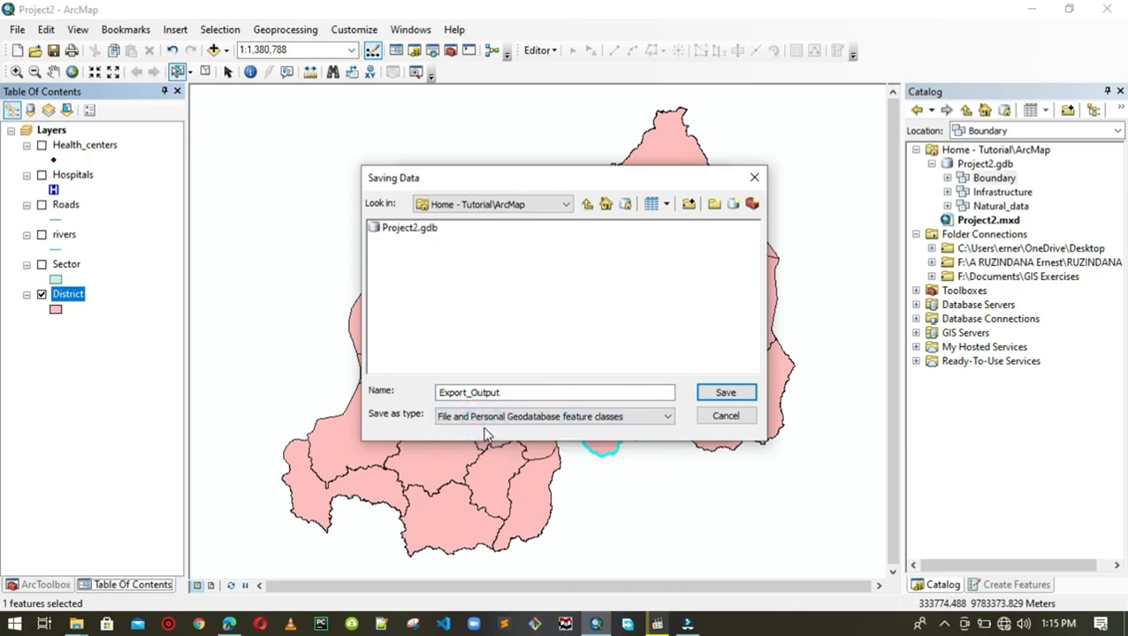
double_click(409, 232)
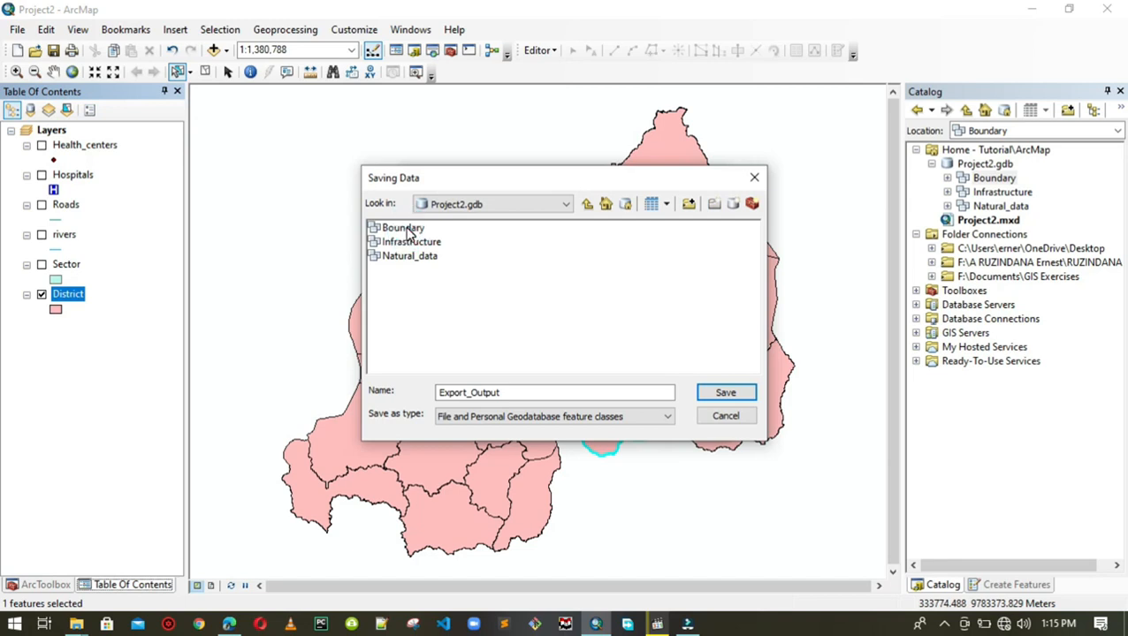
double_click(408, 229)
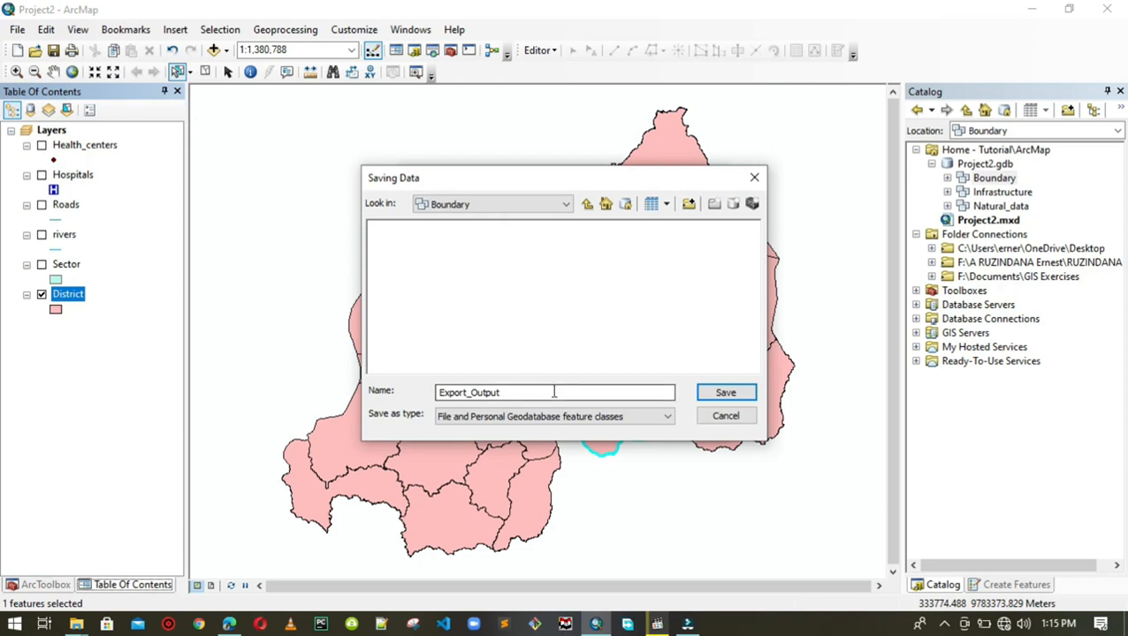
- Name the output feature class Bugesera, run the export and add the exported data to the map as a layer
left_click_drag(552, 394, 50, 392)
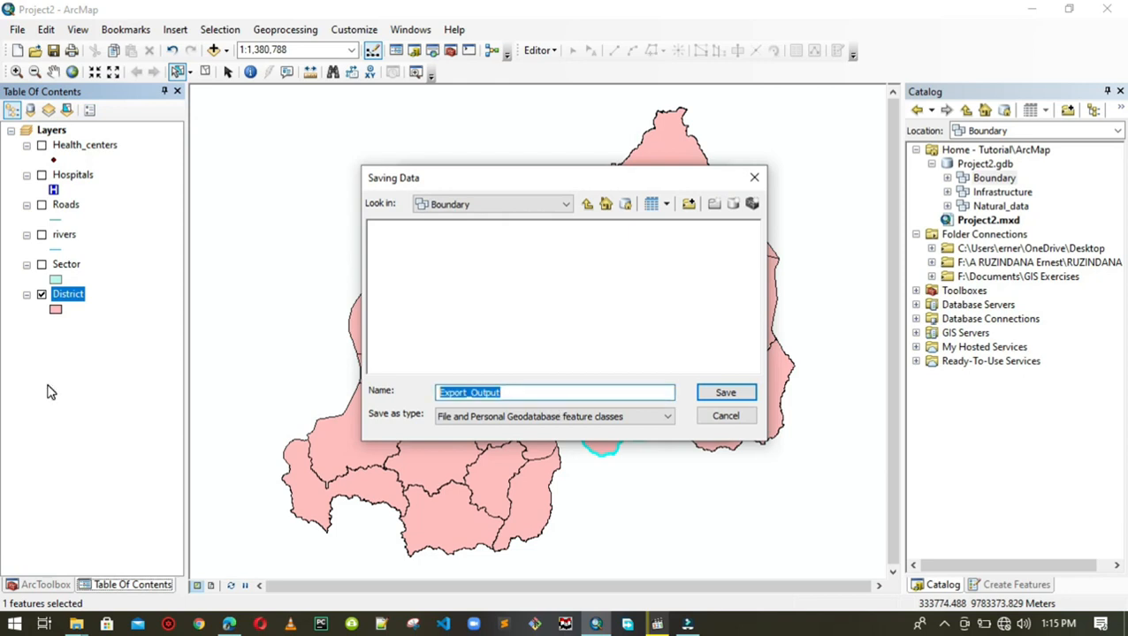
type("Bugesera")
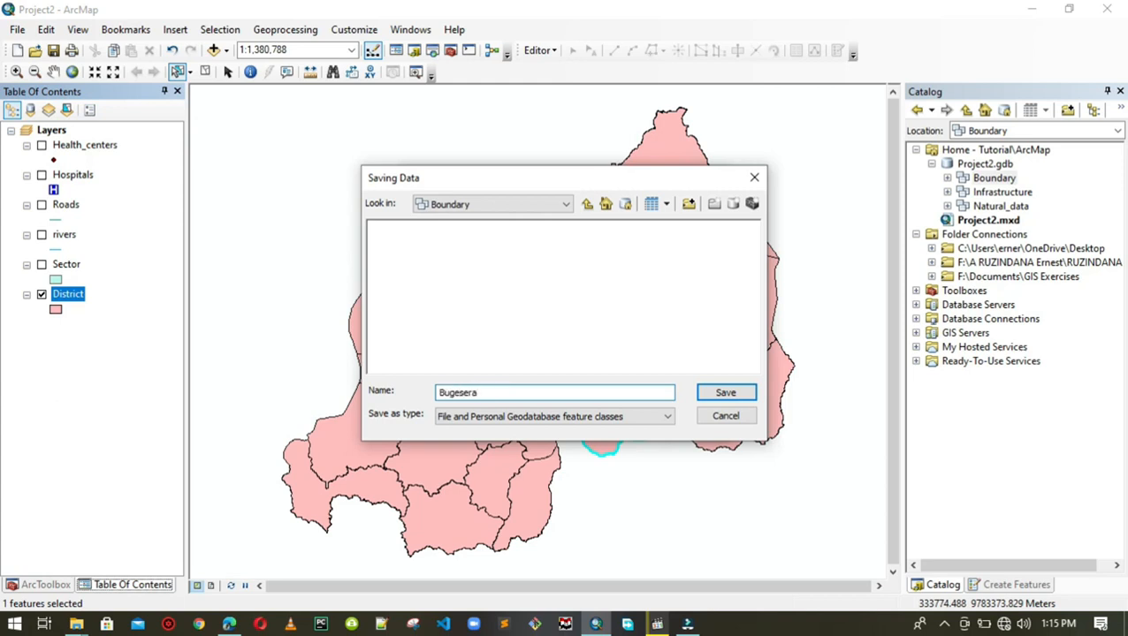
key("Return")
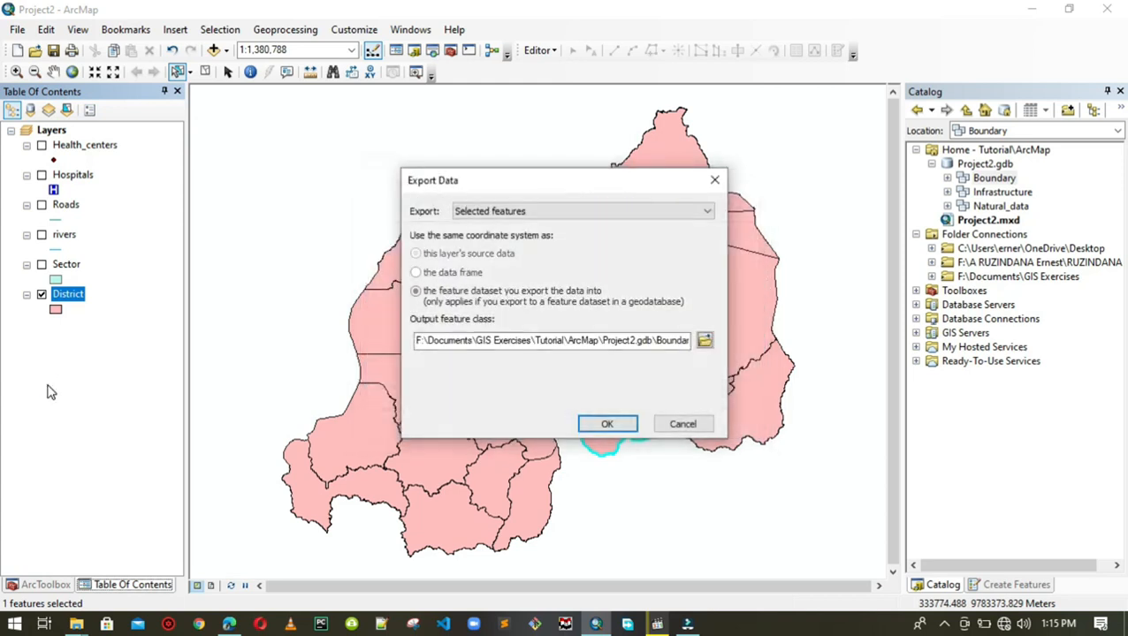
left_click(606, 425)
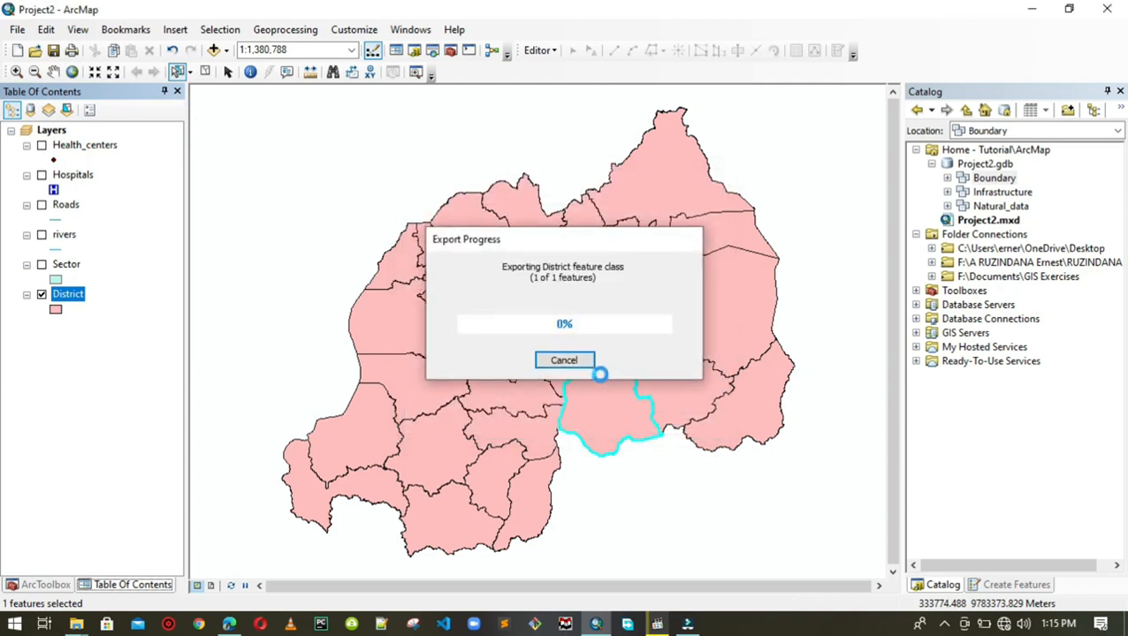
left_click(605, 370)
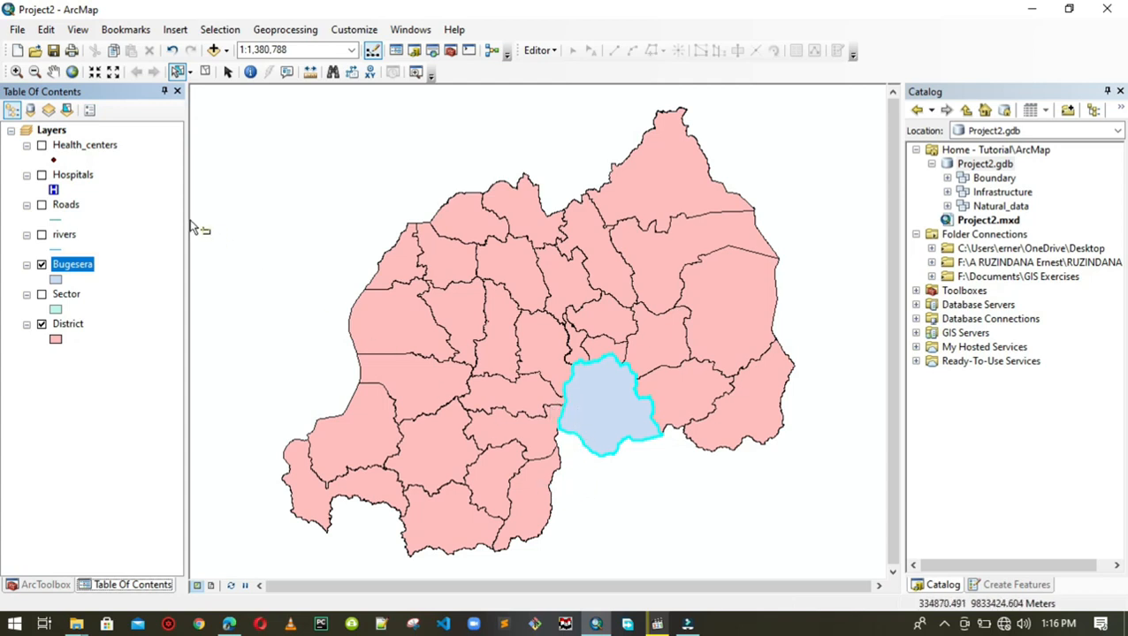
- Clear the selected features and show only the Bugesera layer at its full extent
left_click(220, 30)
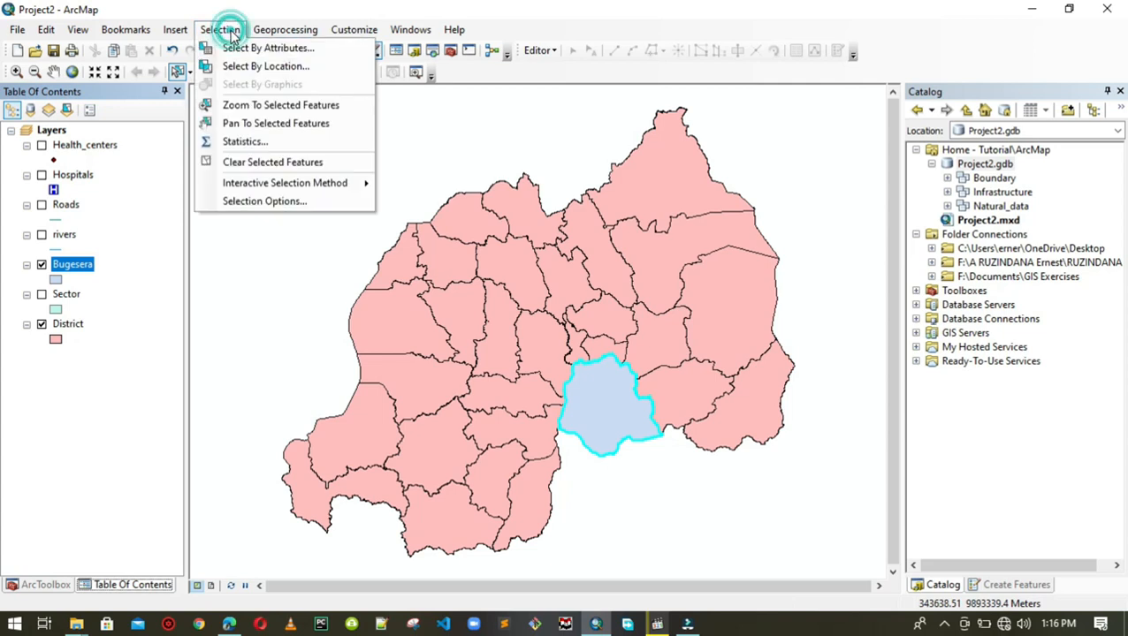
left_click(272, 165)
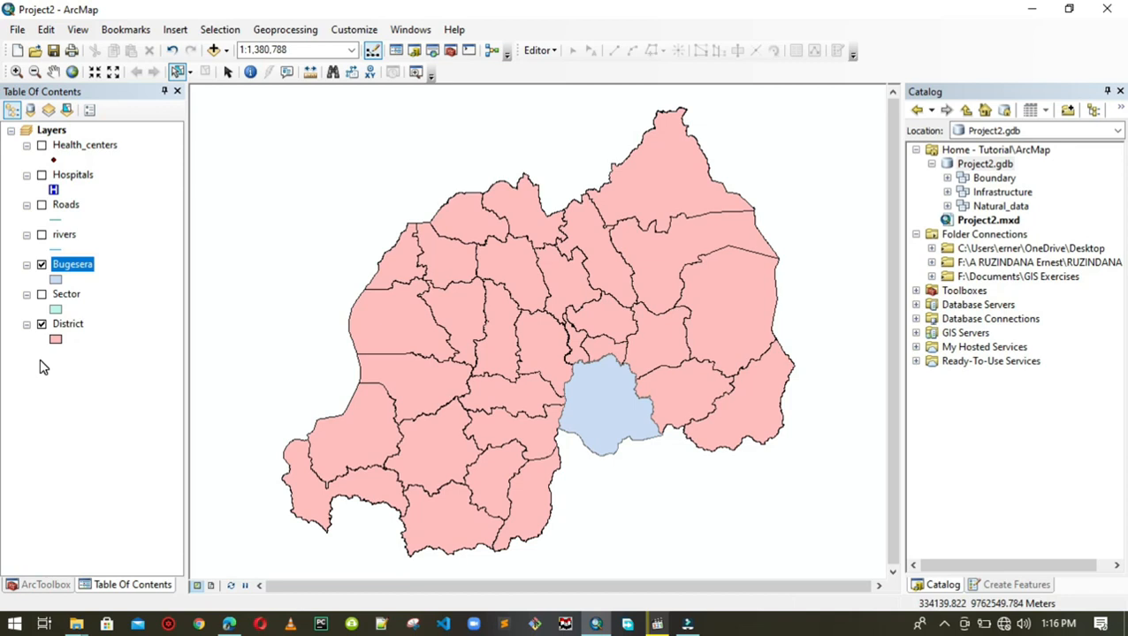
left_click(42, 325)
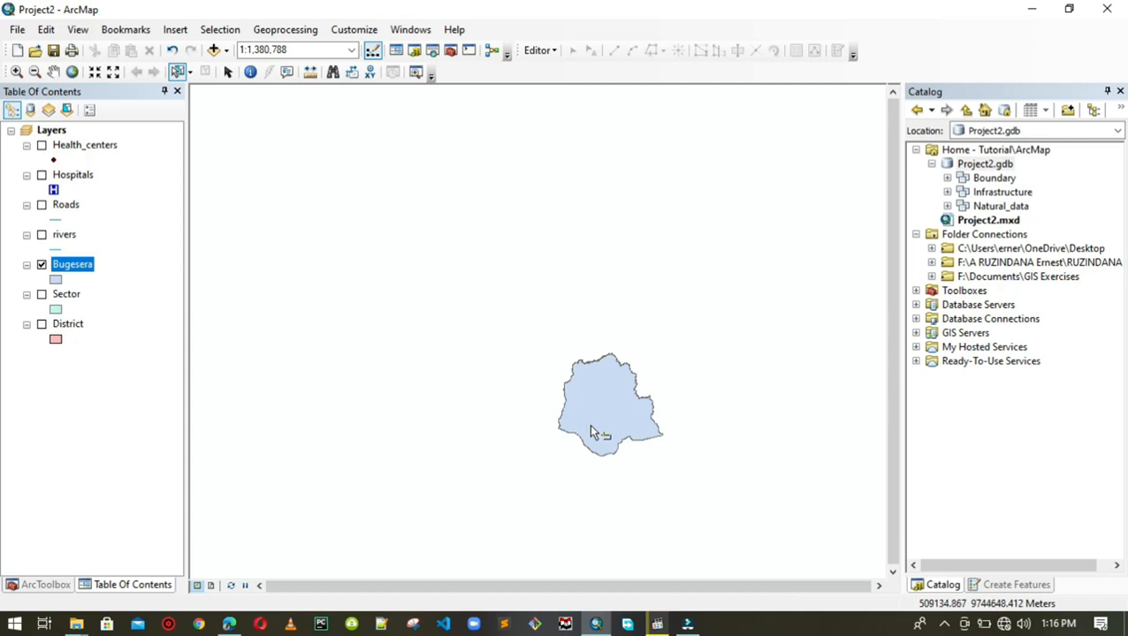
right_click(87, 272)
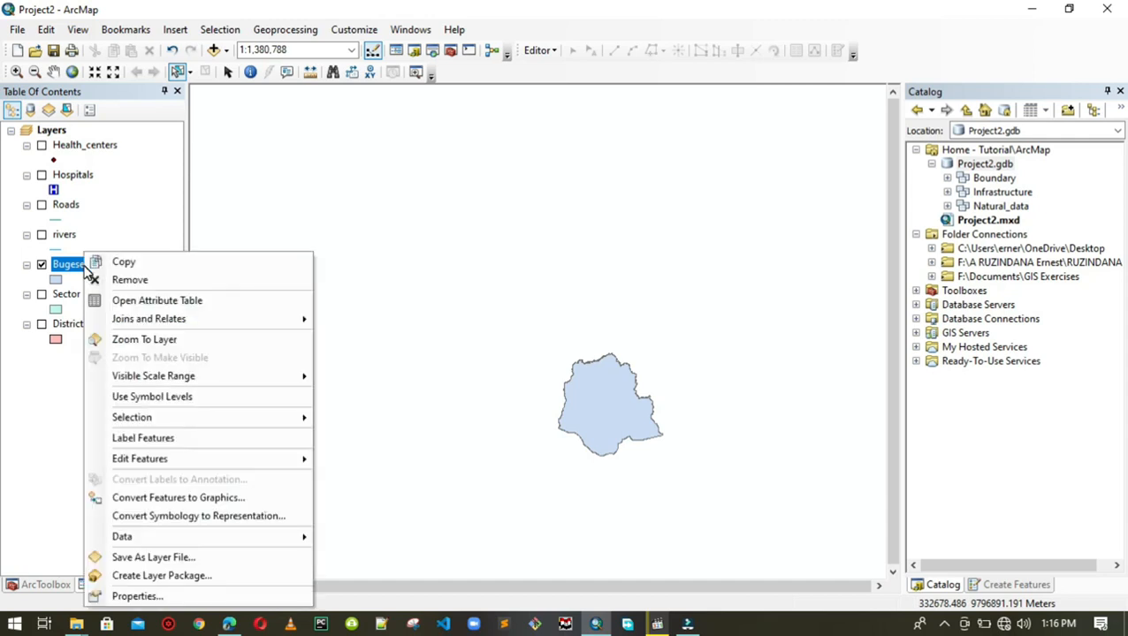
left_click(106, 341)
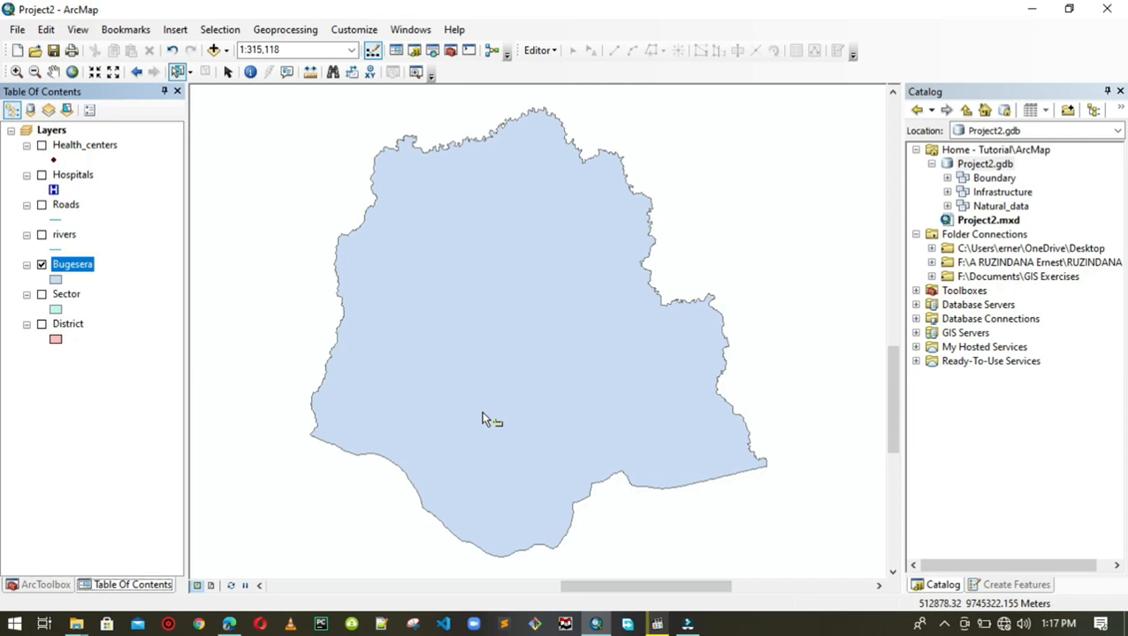
left_click(178, 73)
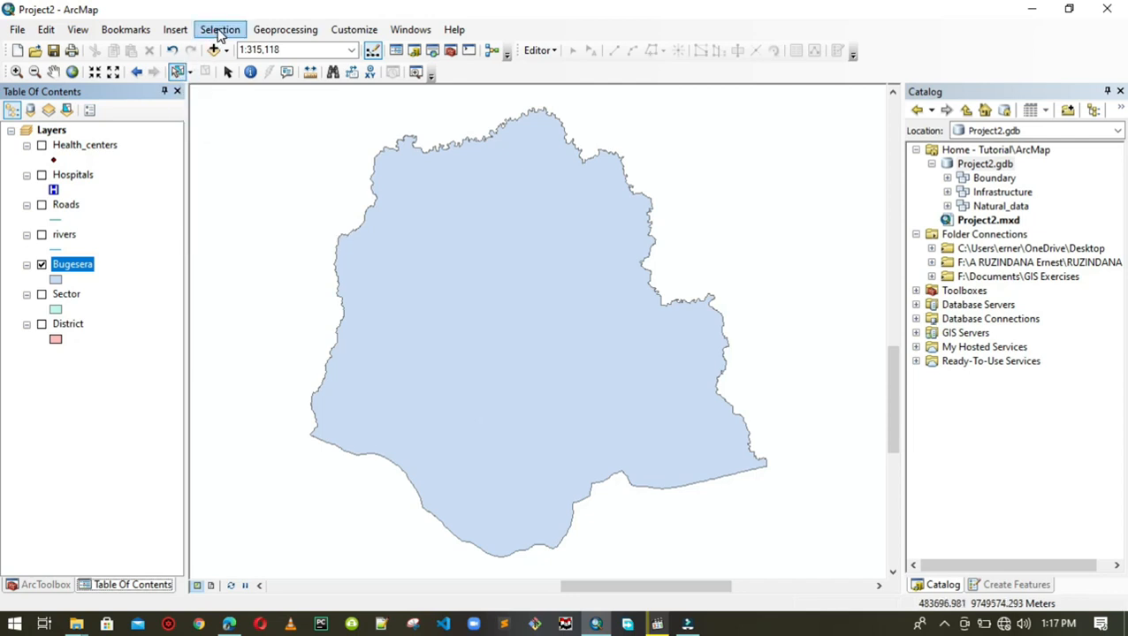
left_click(219, 30)
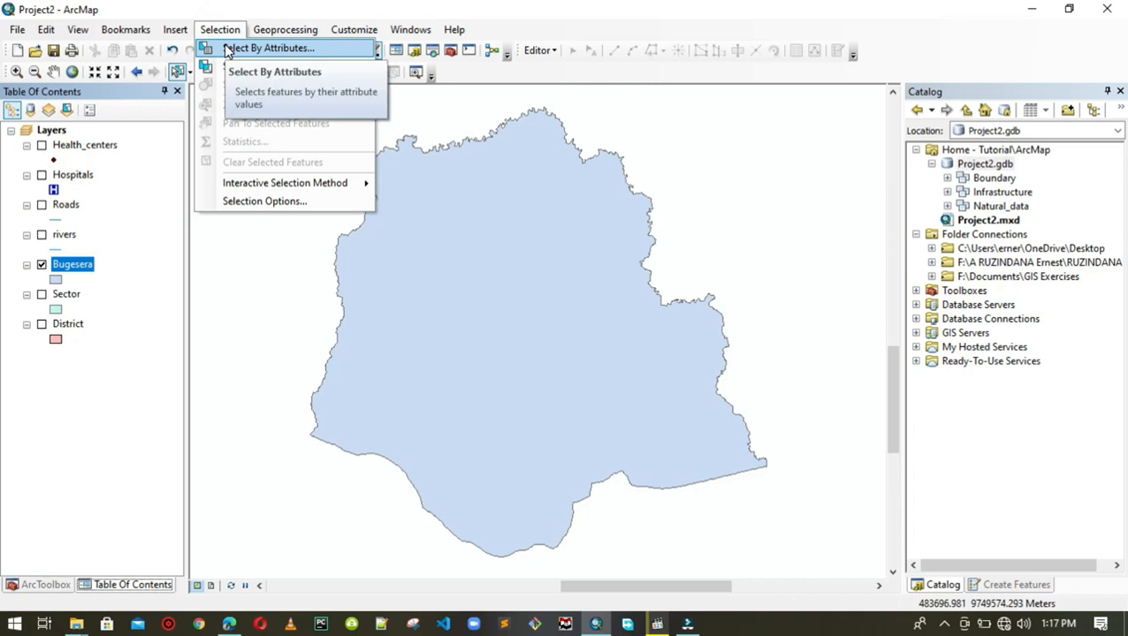
left_click(255, 16)
left_click(226, 29)
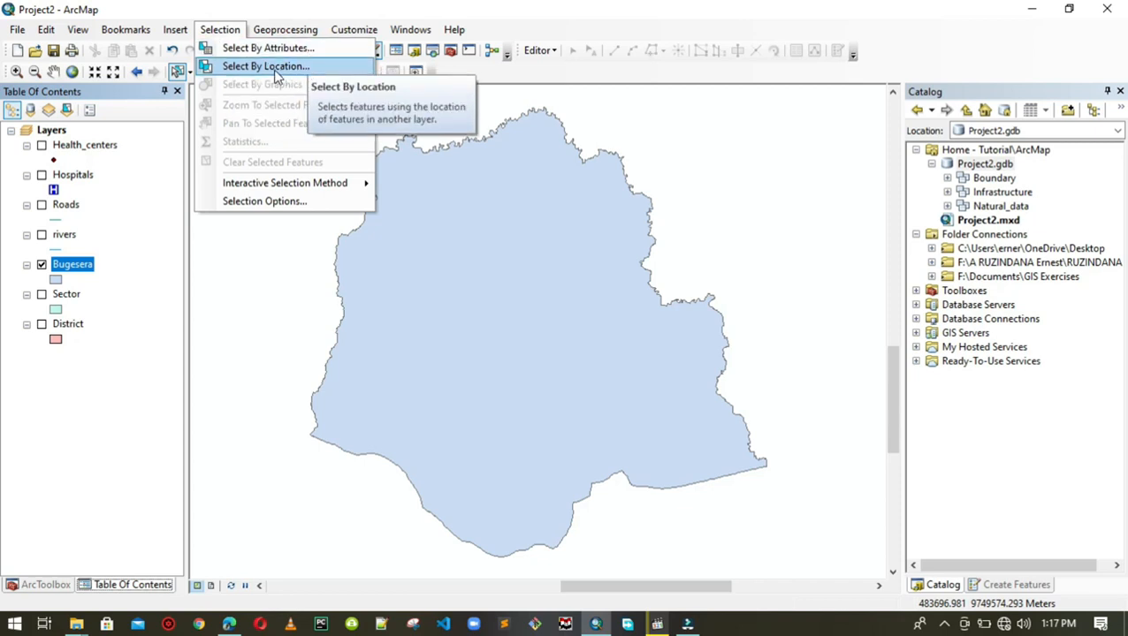
key("Escape")
left_click(144, 145)
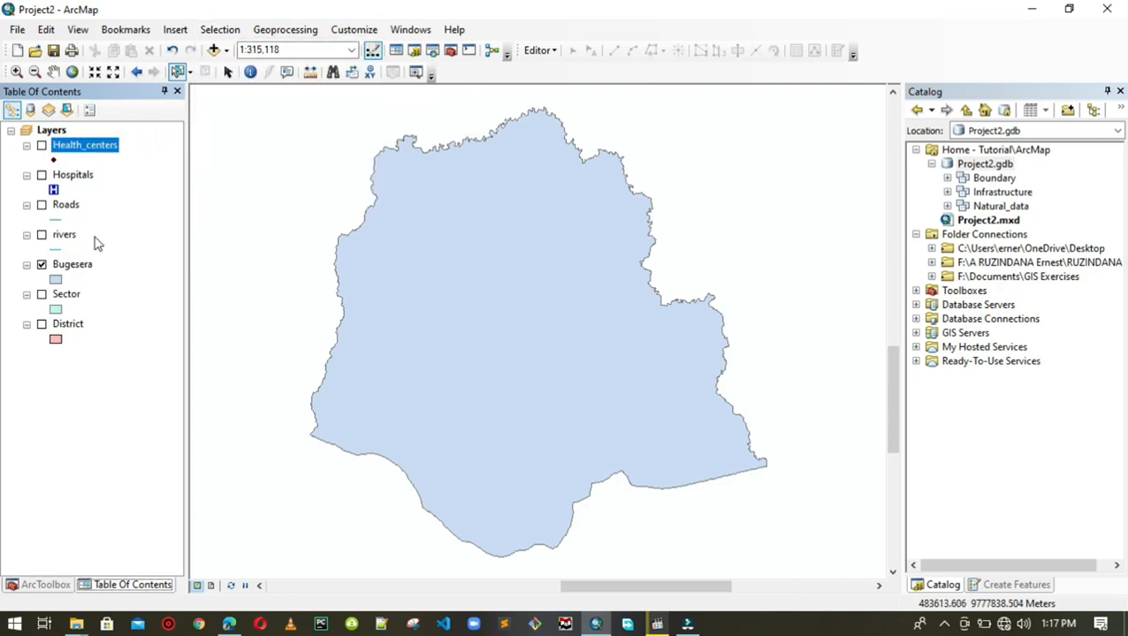
- Display the Sector layer and restyle the Bugesera layer with the Hollow symbol and an outline width of 2
left_click(42, 295)
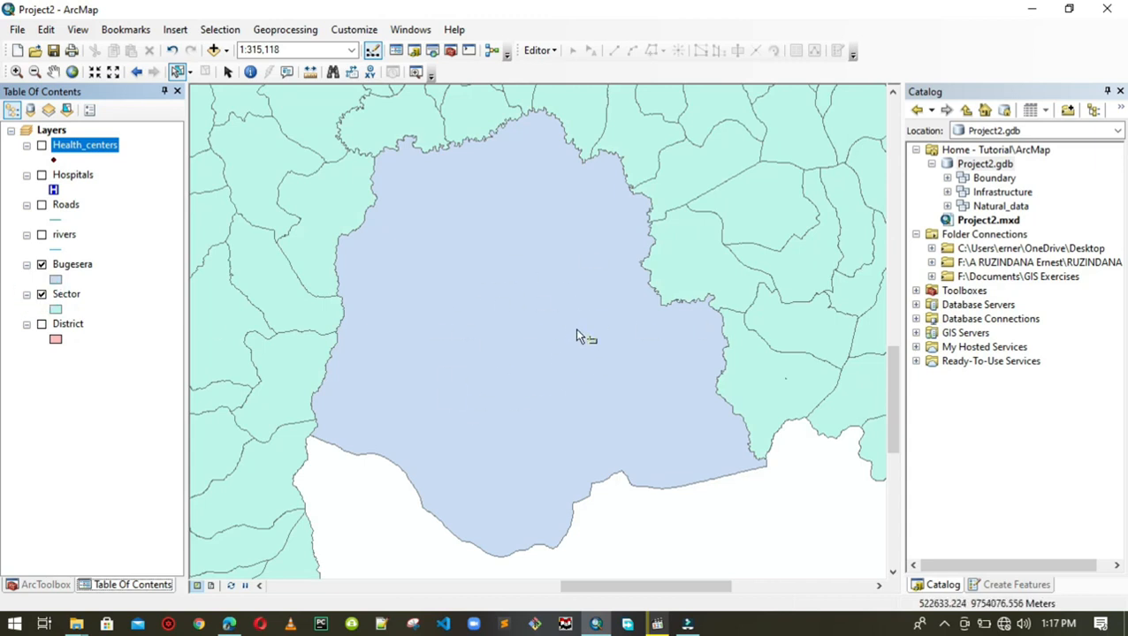
left_click(74, 265)
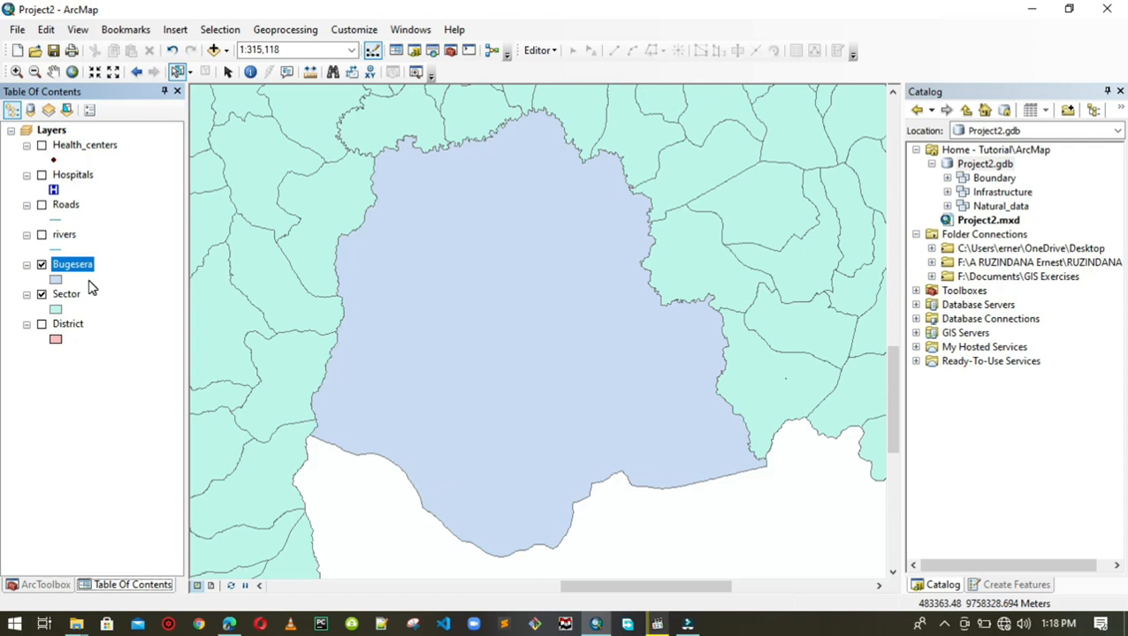
left_click(100, 284)
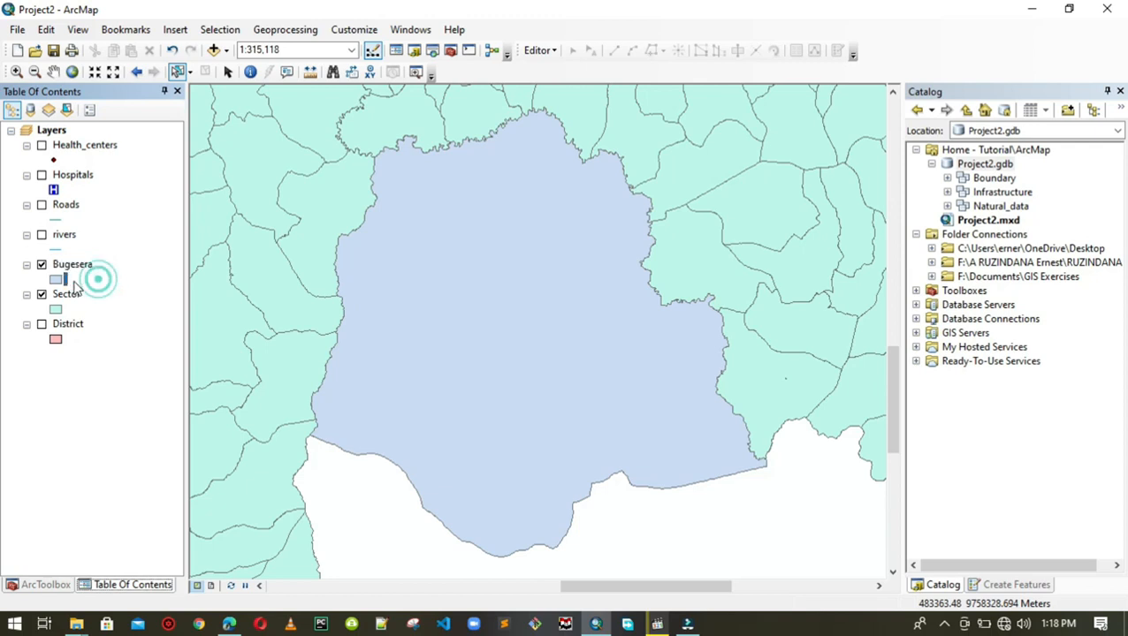
left_click(55, 283)
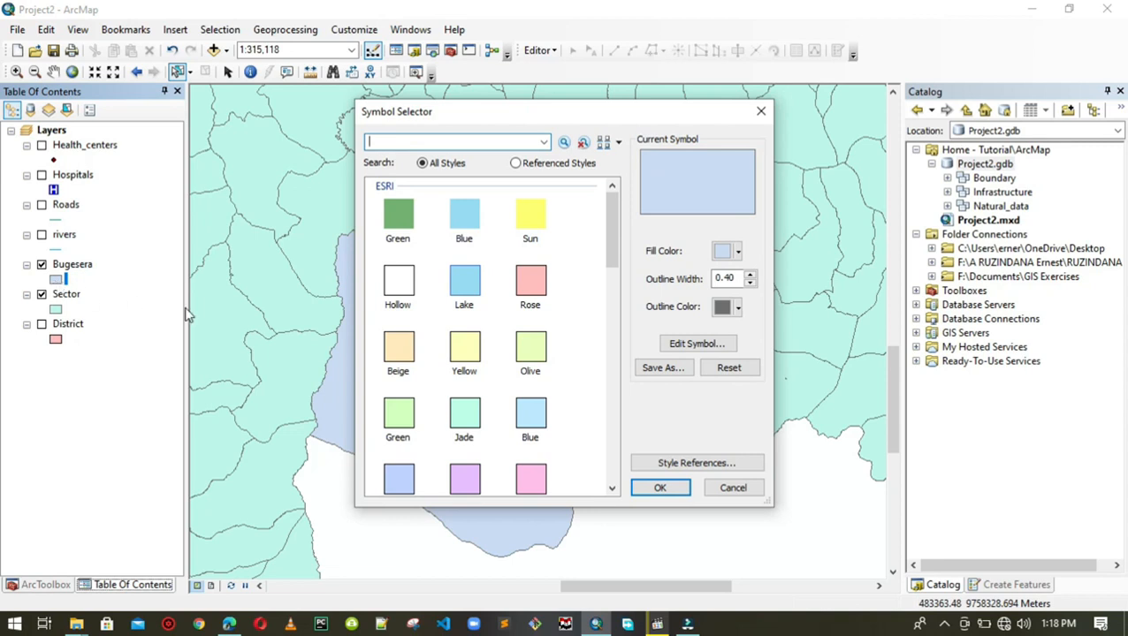
left_click(397, 282)
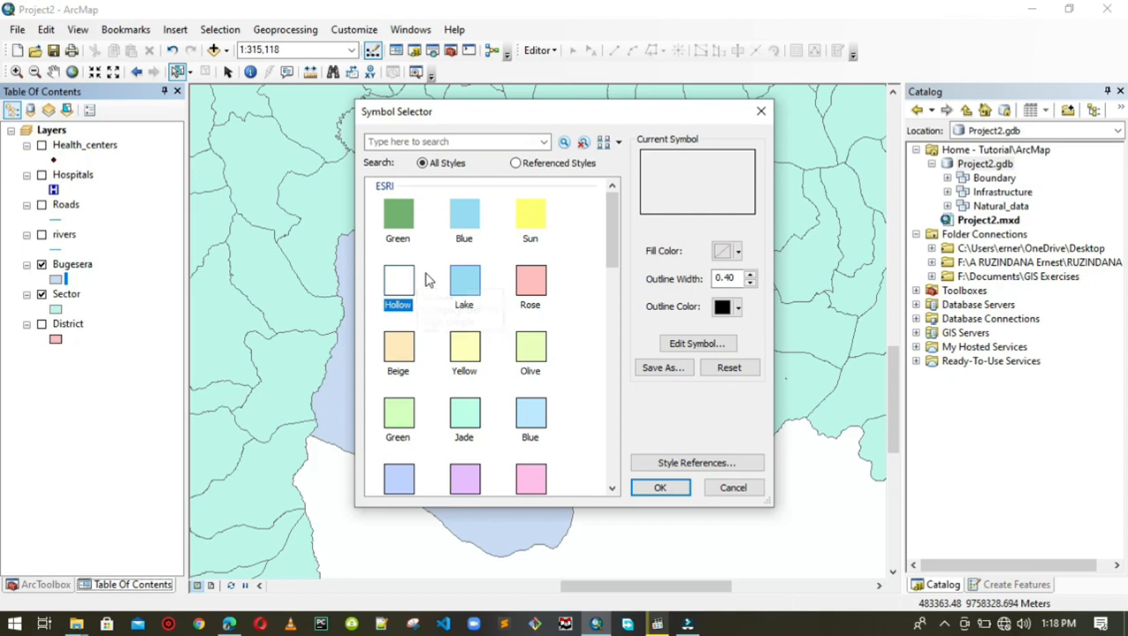
left_click(750, 275)
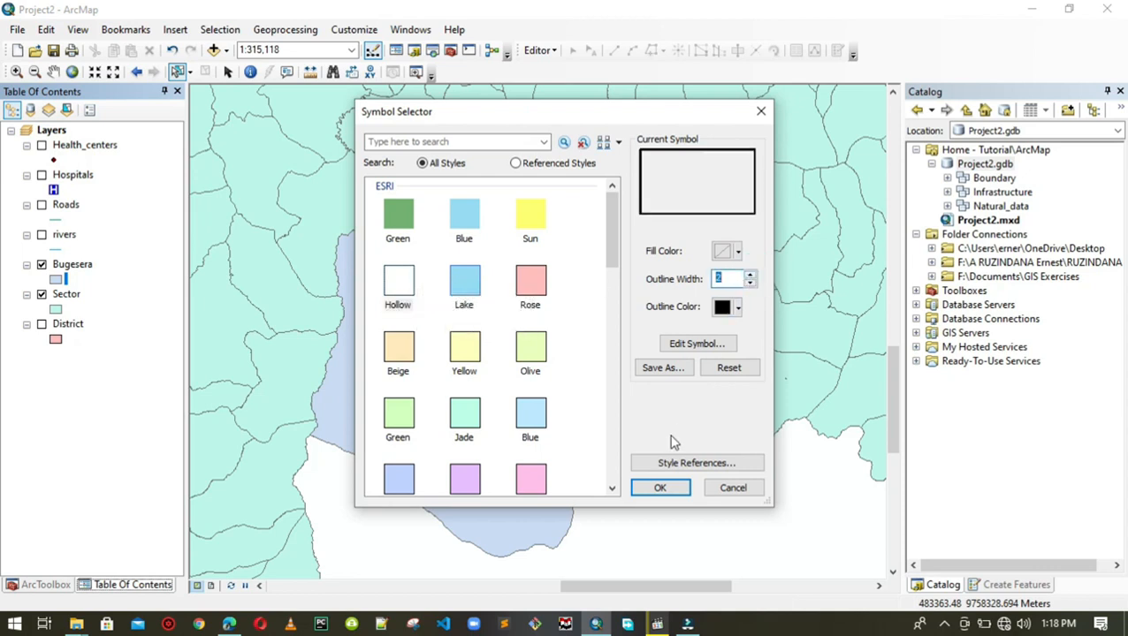
left_click(657, 487)
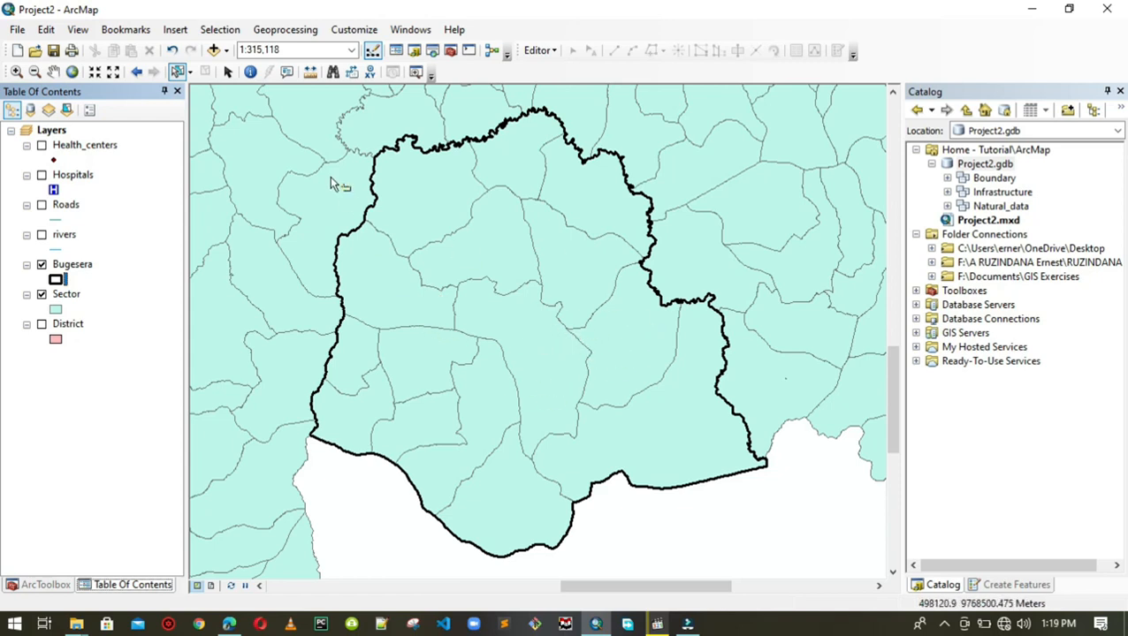
- Select by location the Sector features that have their centroid in the Bugesera source layer
left_click(232, 32)
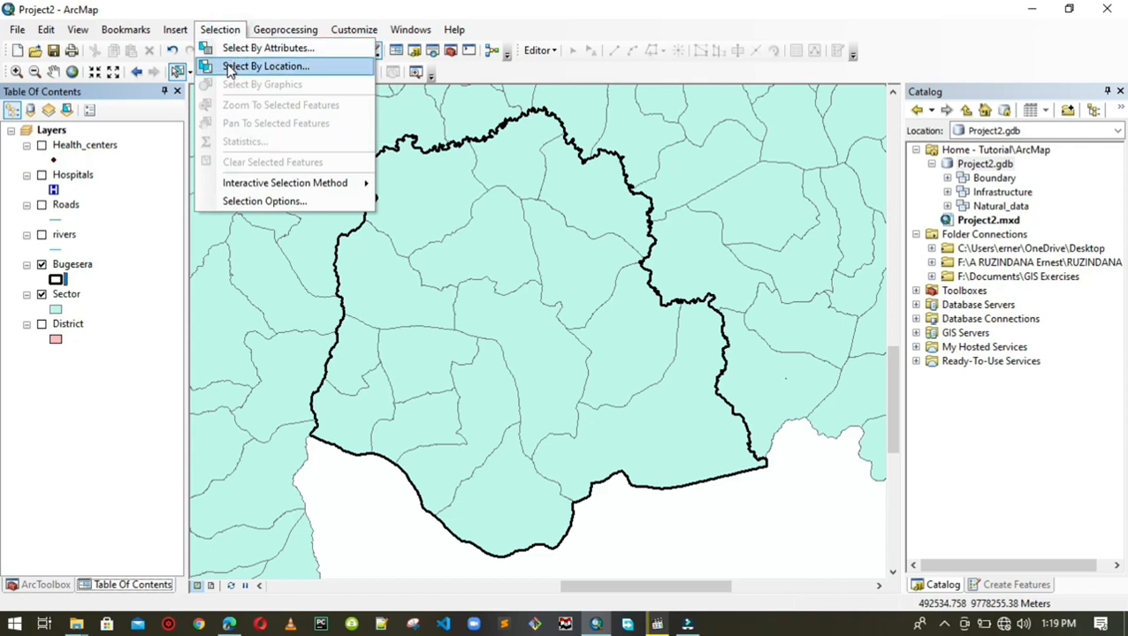
left_click(230, 68)
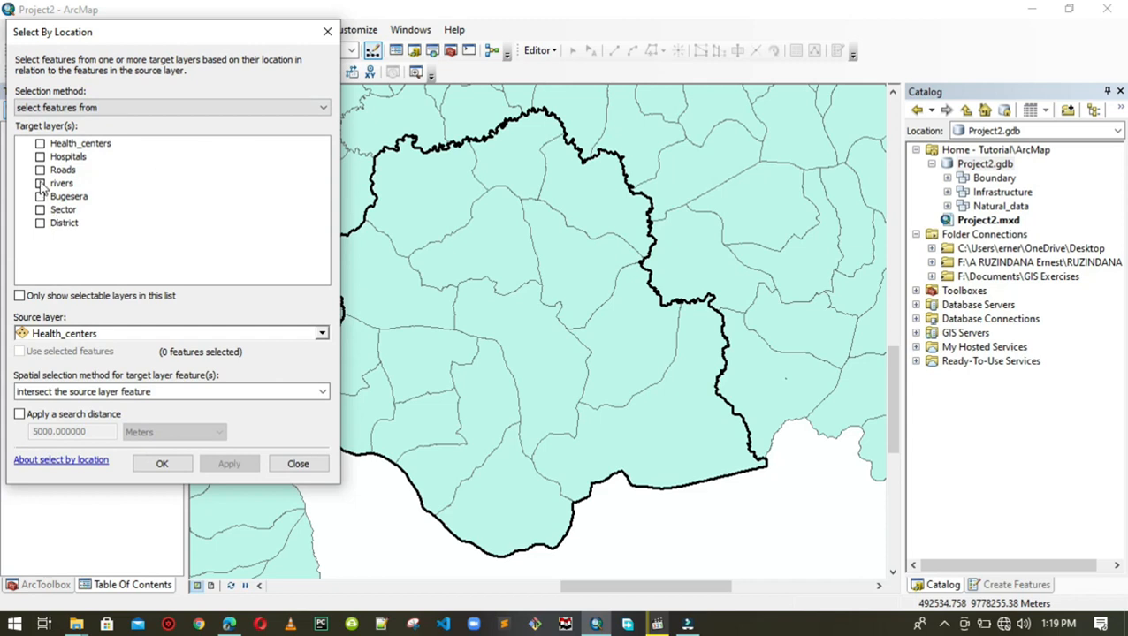
left_click(41, 210)
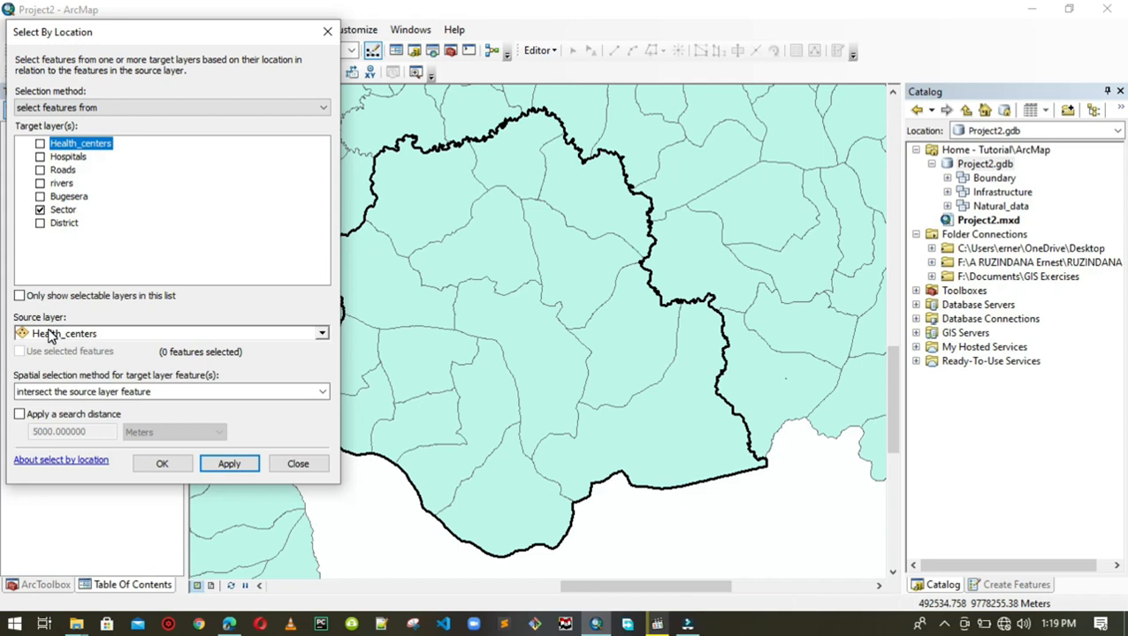
left_click(185, 336)
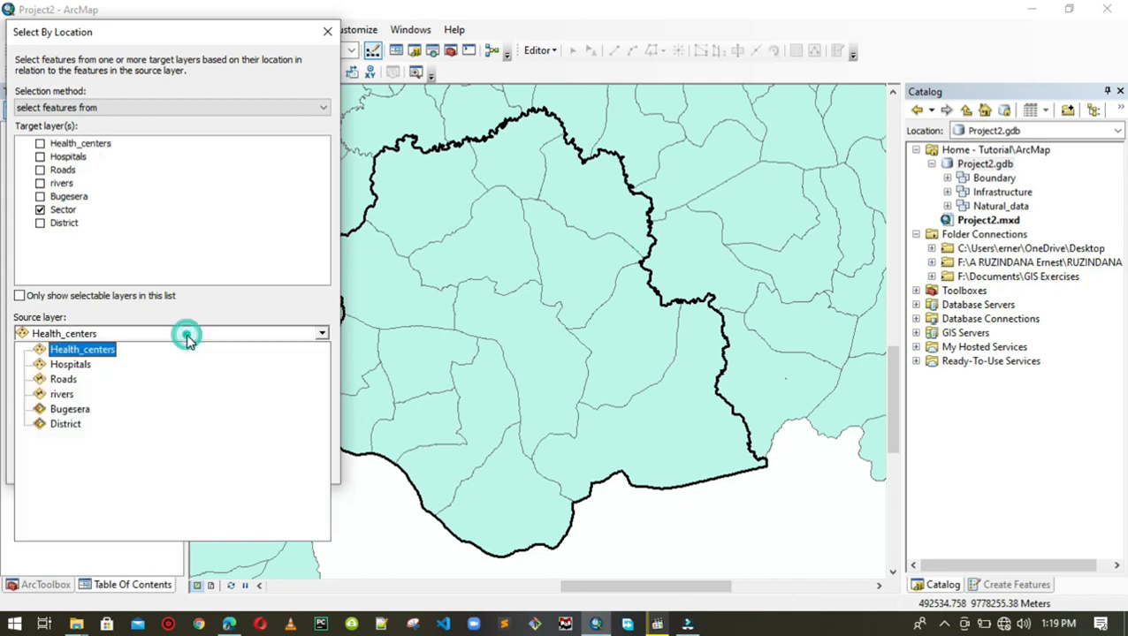
left_click(89, 412)
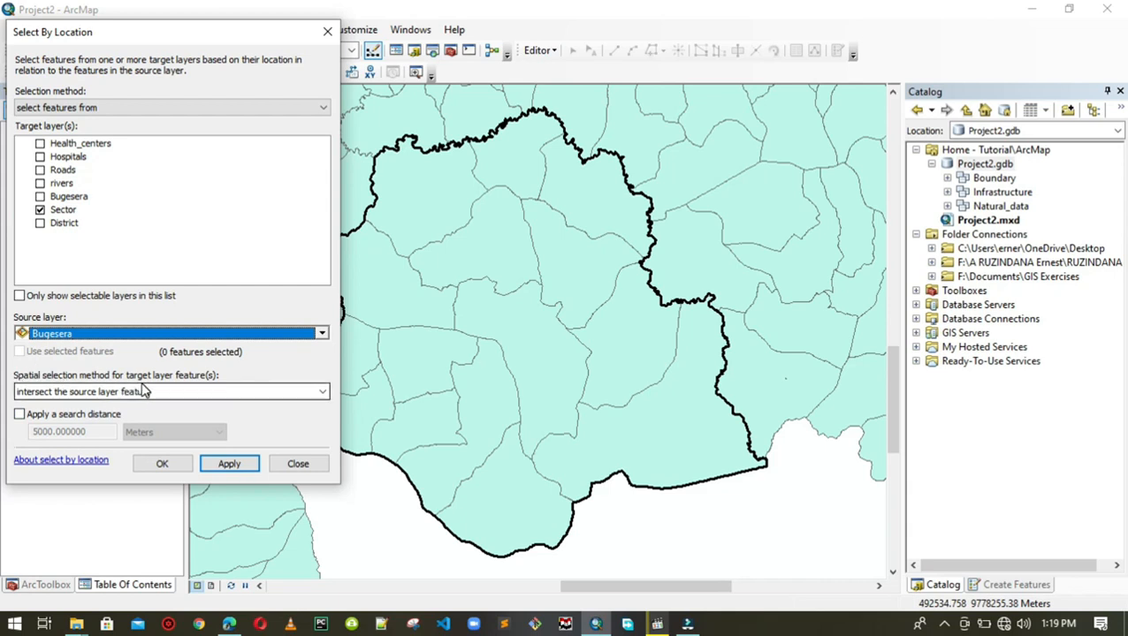
left_click(323, 393)
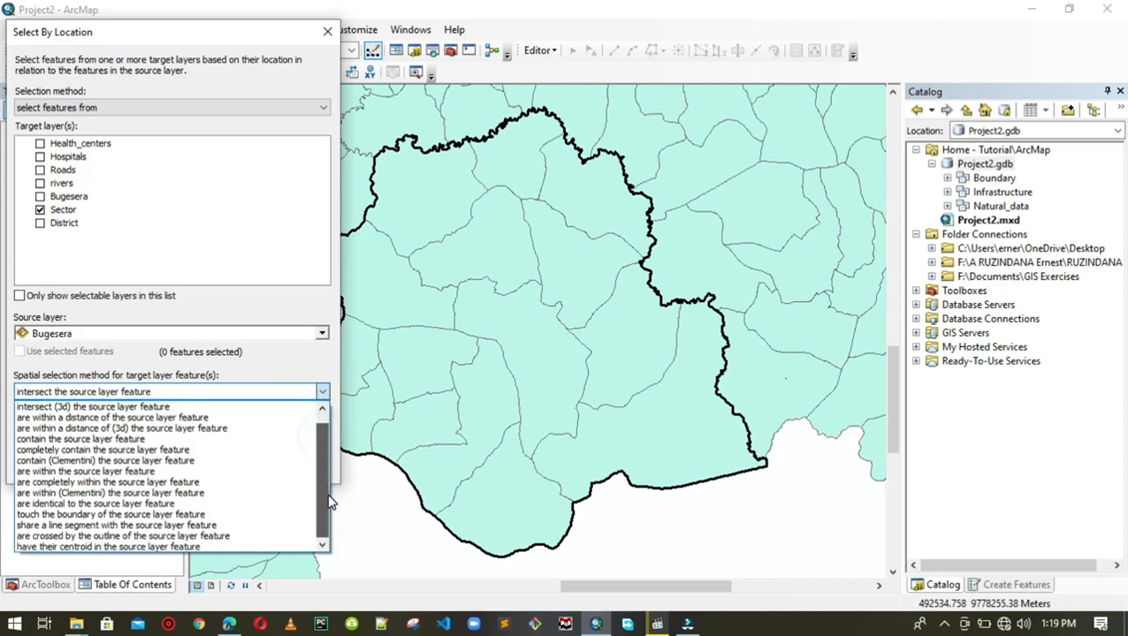
left_click(174, 548)
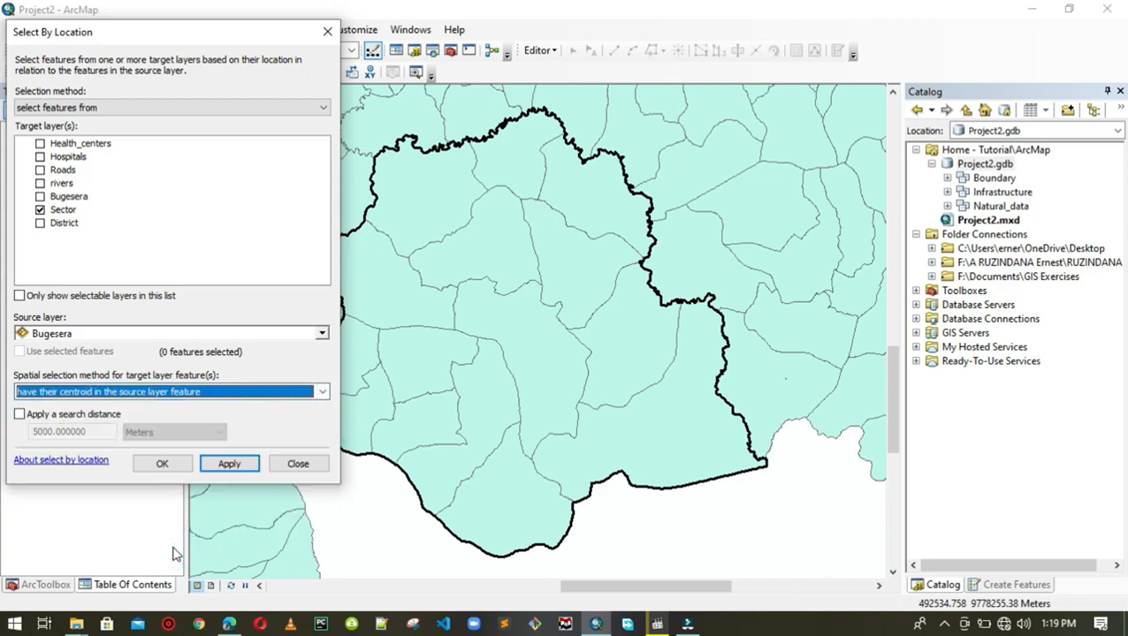
left_click(235, 466)
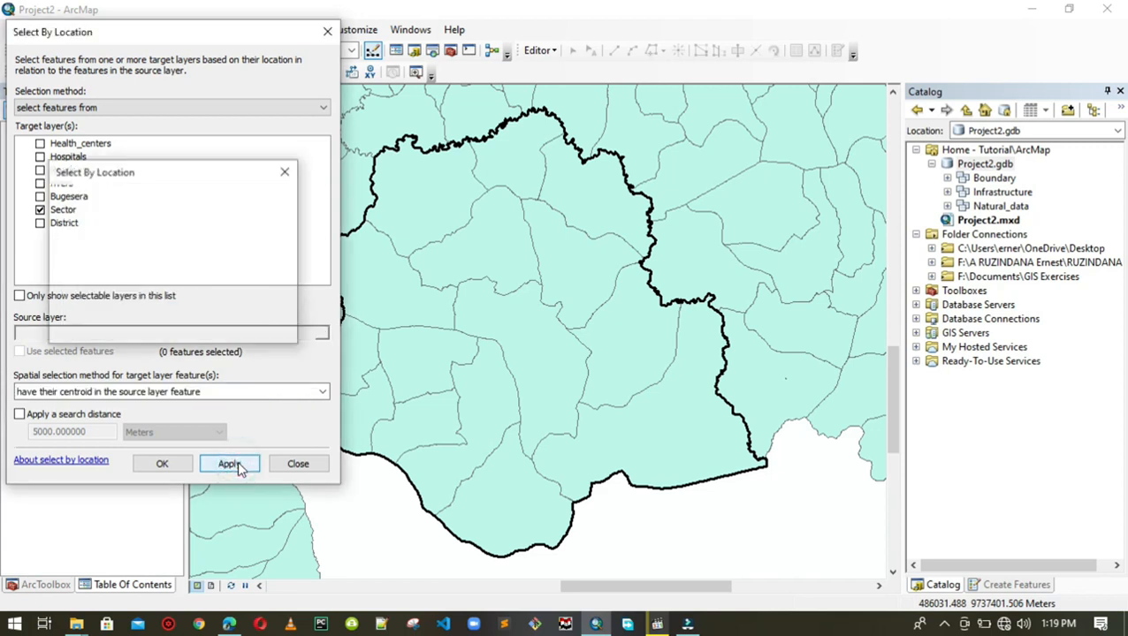
left_click(176, 463)
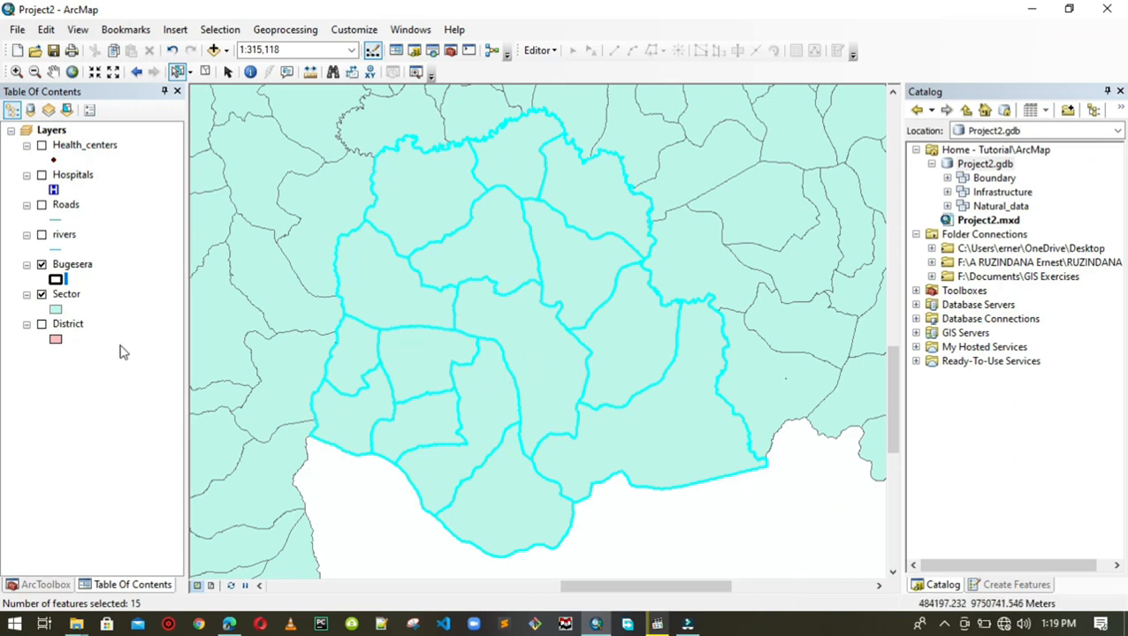
- Export the selected sectors to the Boundary dataset as Sector_Bugesera and add the exported data to the map as a layer
left_click(66, 294)
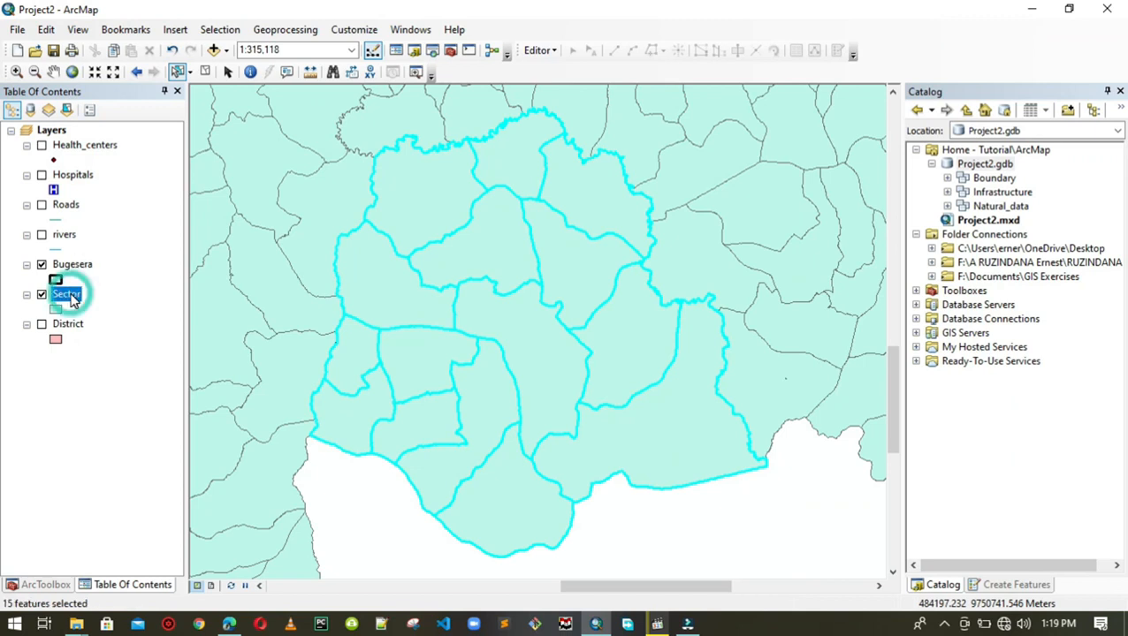
right_click(73, 301)
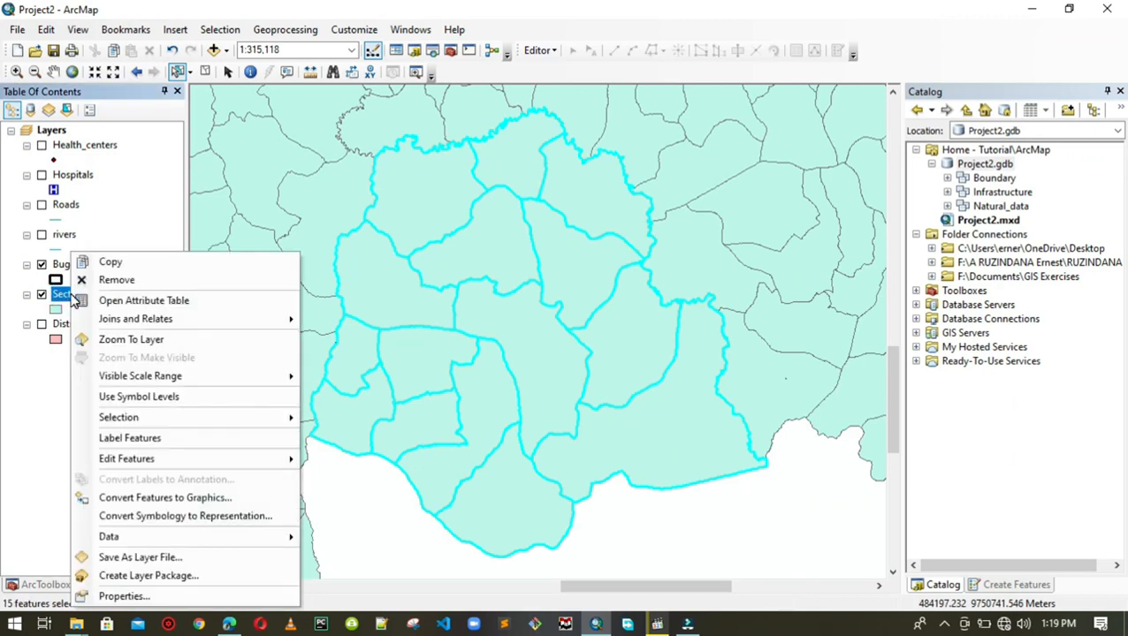
mouse_move(134, 537)
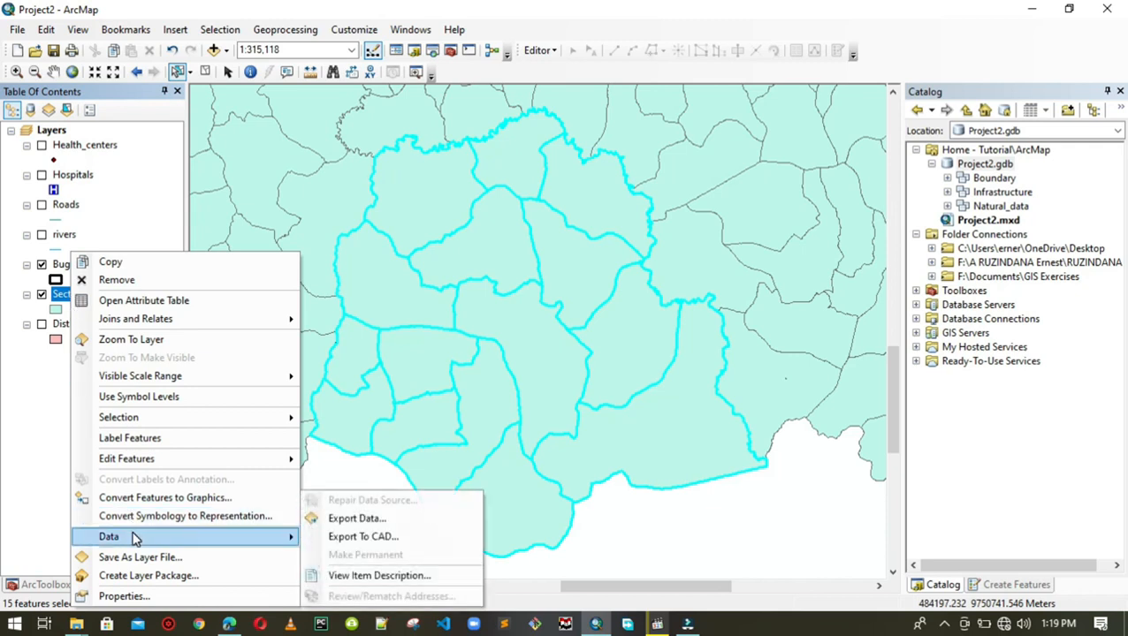
left_click(355, 519)
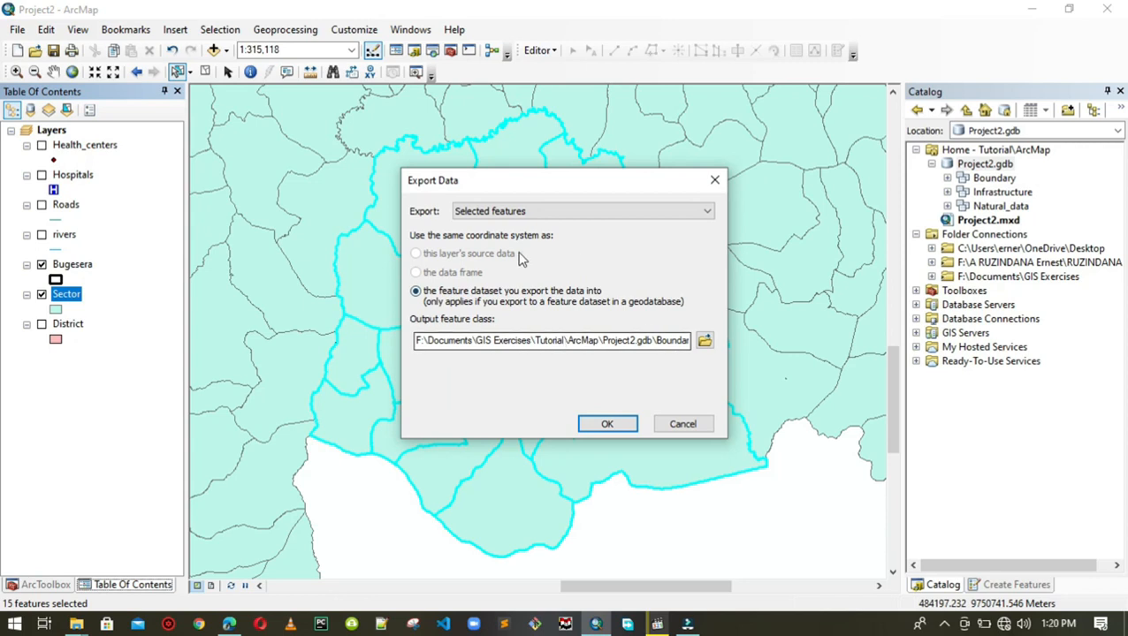
left_click(705, 340)
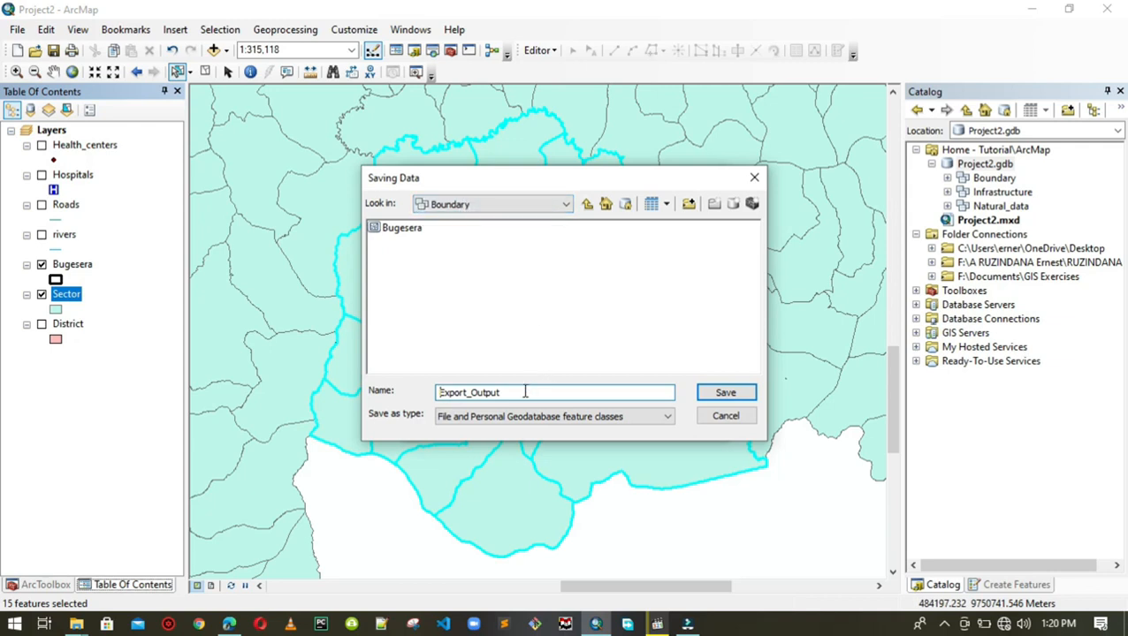
left_click_drag(519, 392, 89, 397)
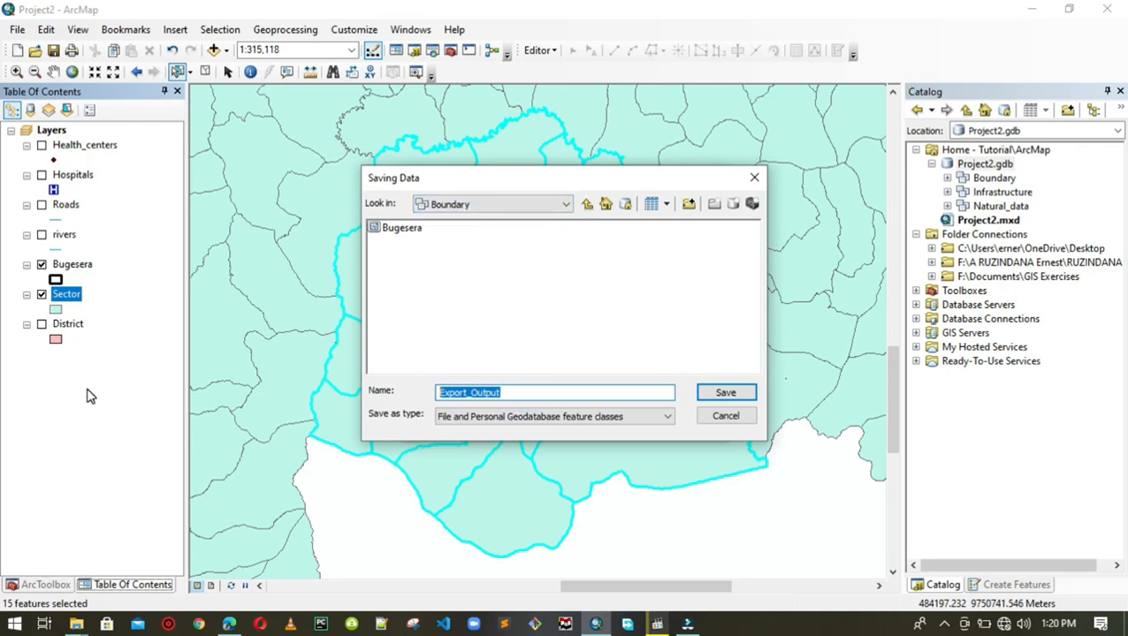
type("Sector_Bugesera")
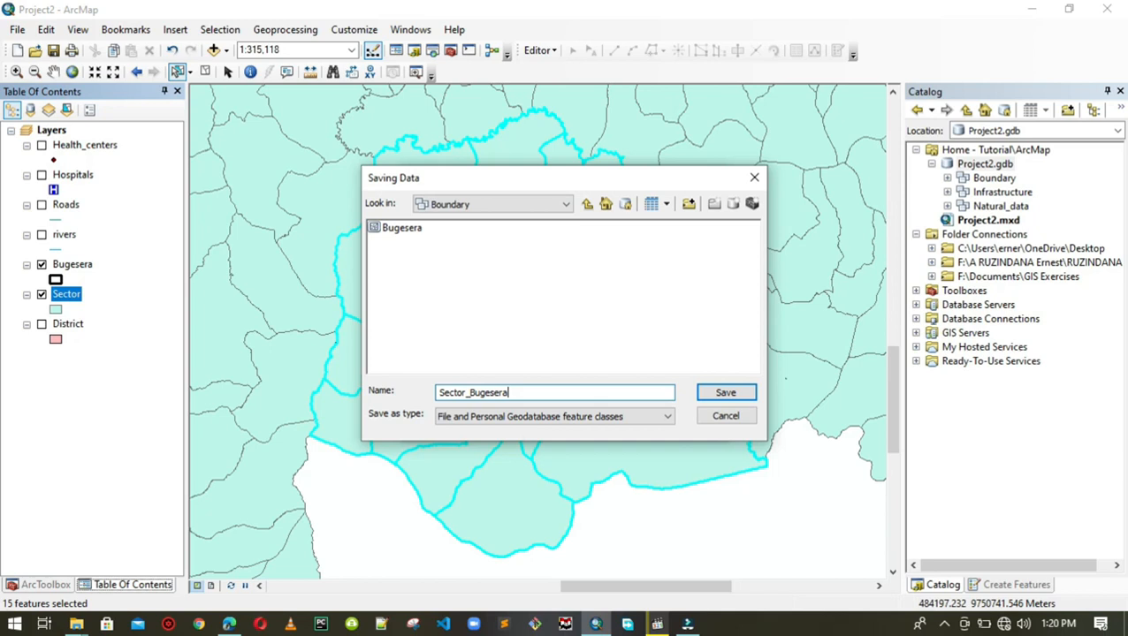
key("Return")
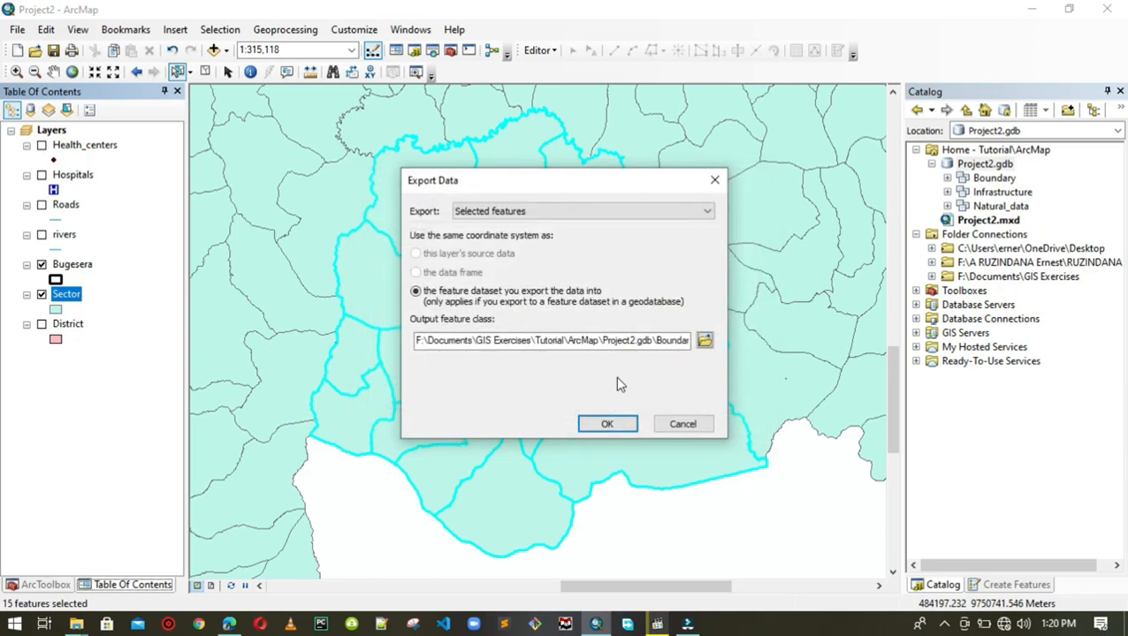
left_click(605, 424)
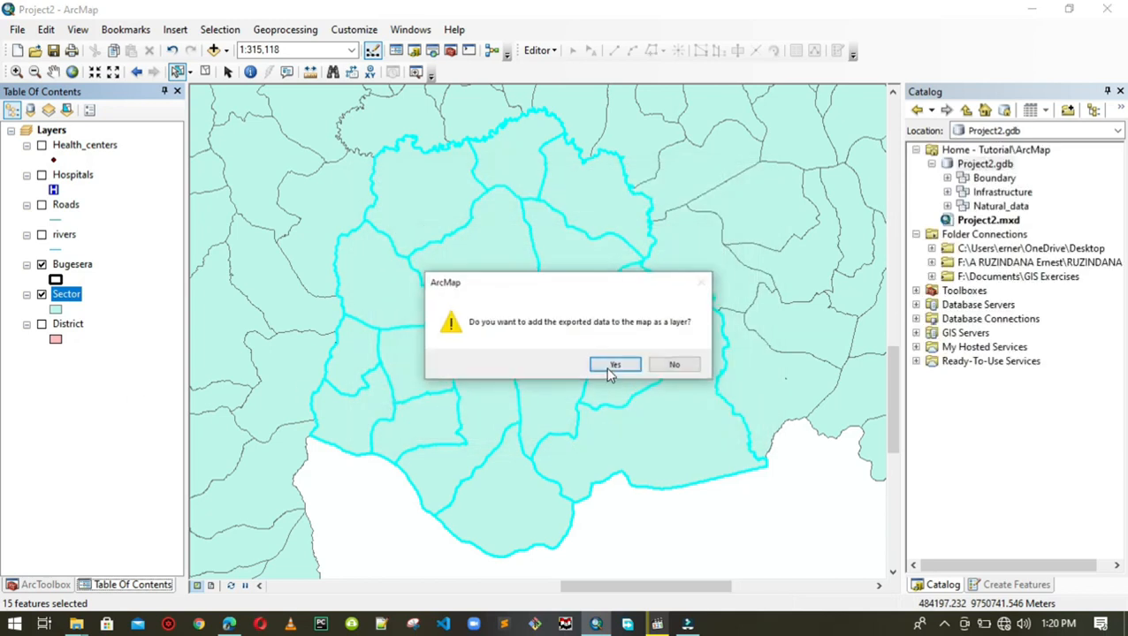
left_click(611, 371)
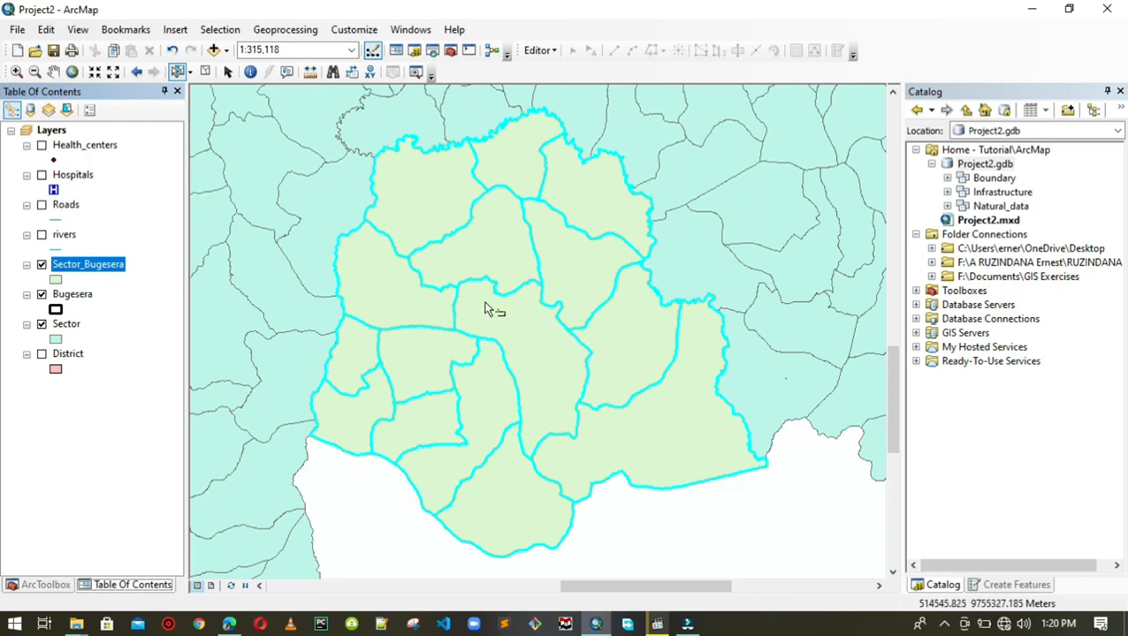
- Clear the selected features and hide the original Sector layer
left_click(225, 31)
left_click(251, 165)
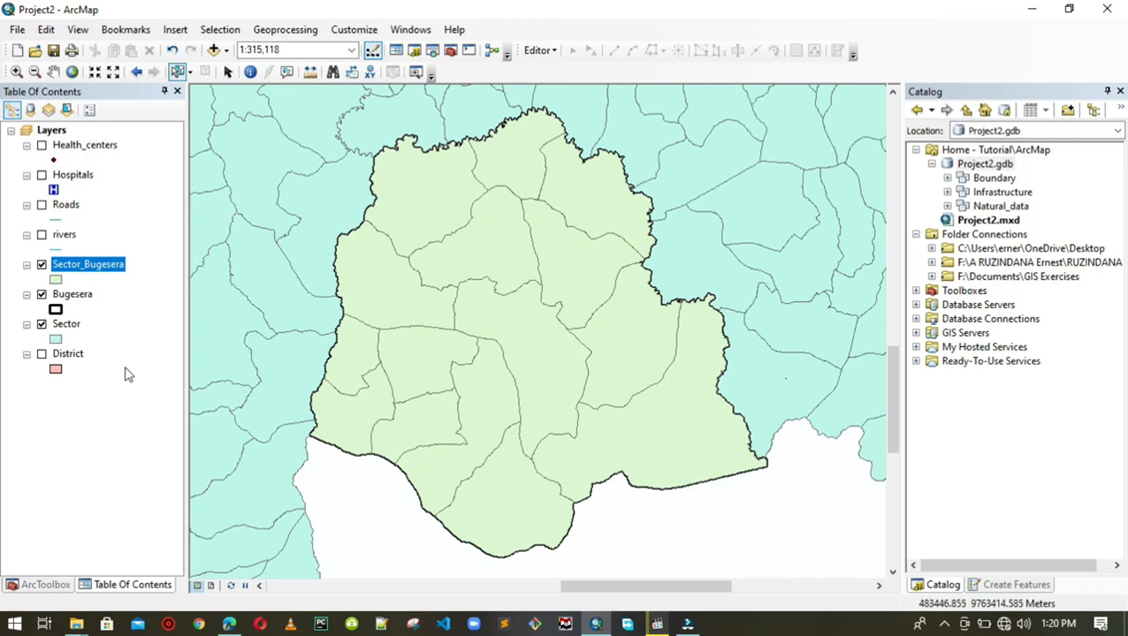
left_click(41, 325)
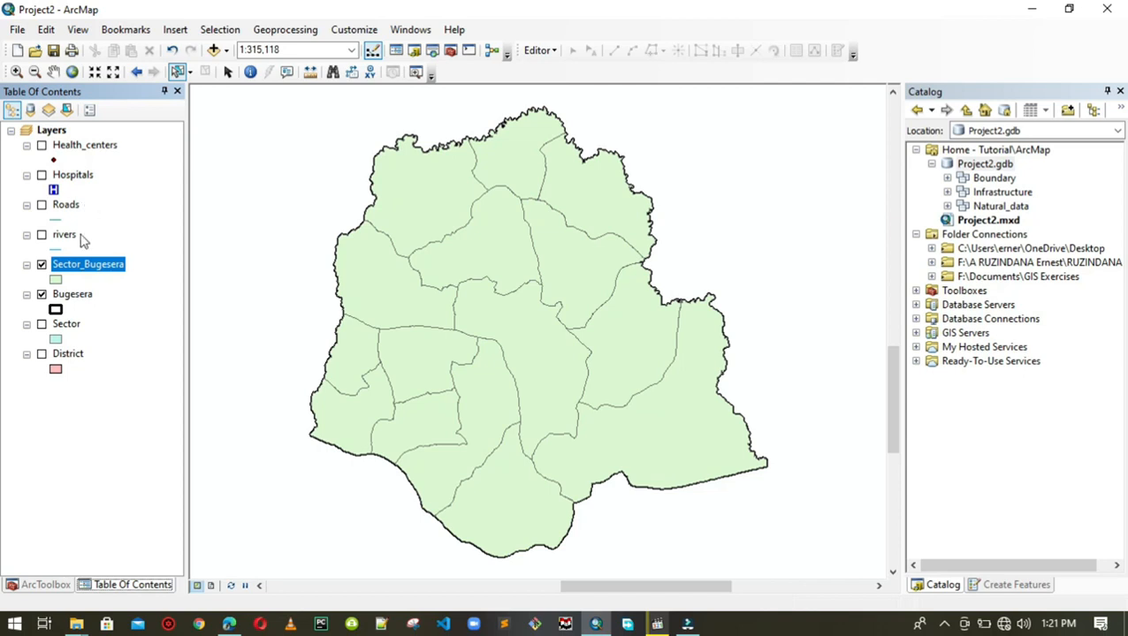
- Display the Health_centers layer and select by location its features that have their centroid in the Bugesera source layer
left_click(42, 146)
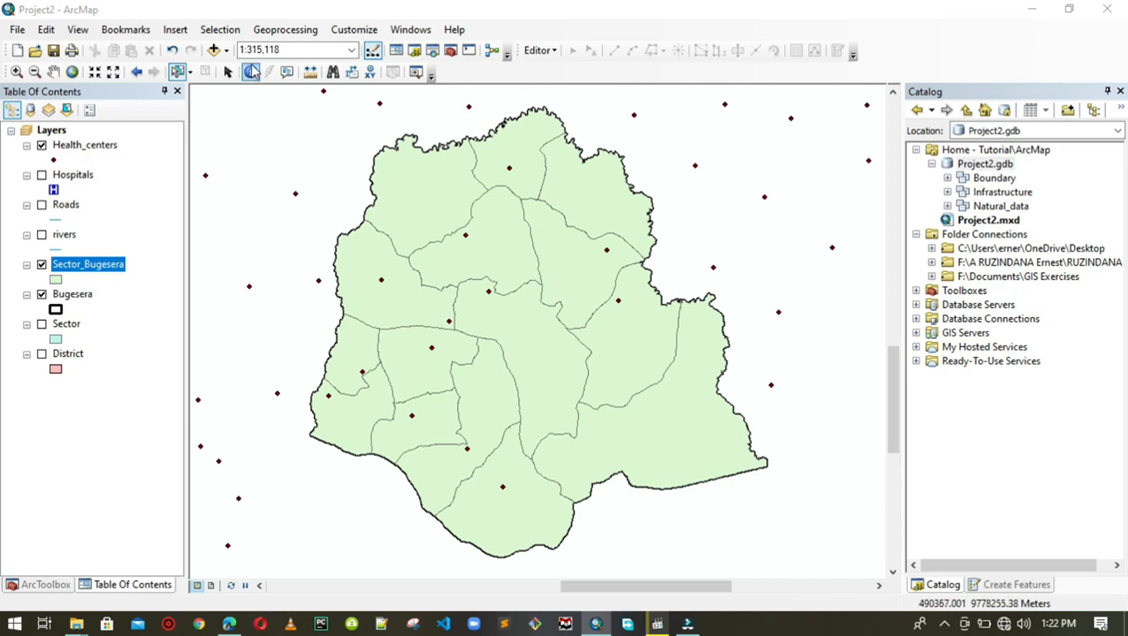
left_click(226, 30)
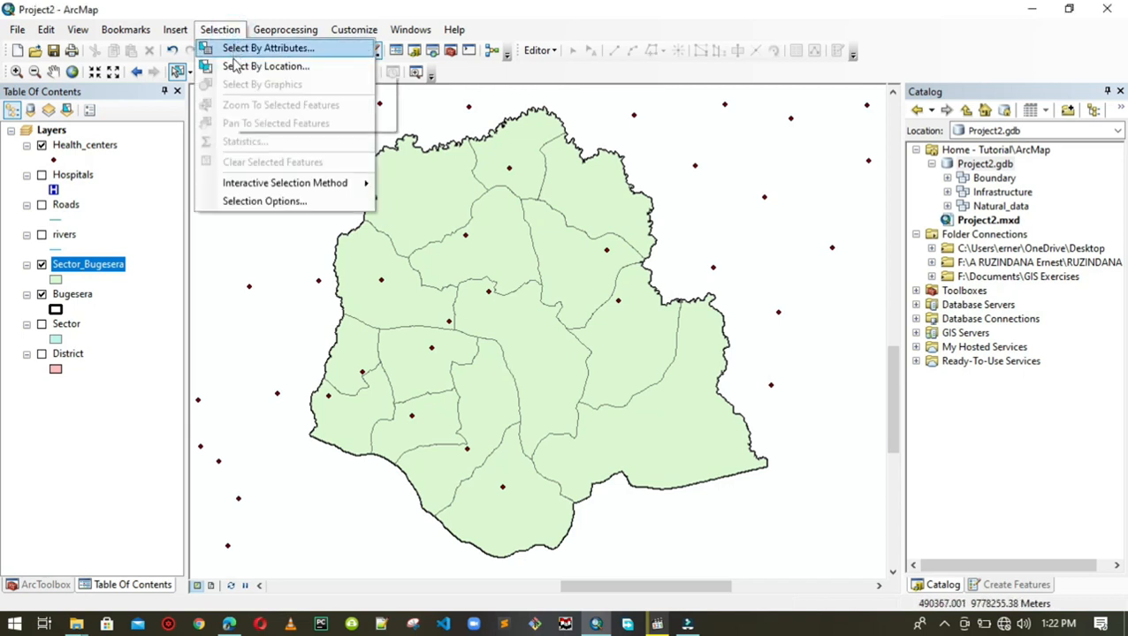
left_click(237, 69)
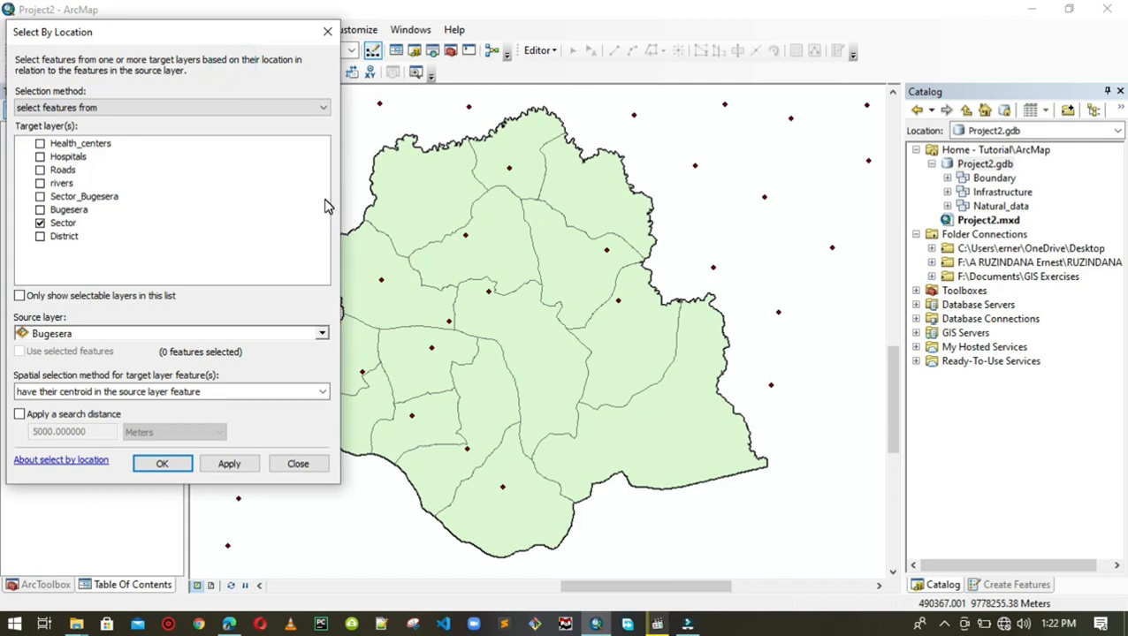
left_click(40, 226)
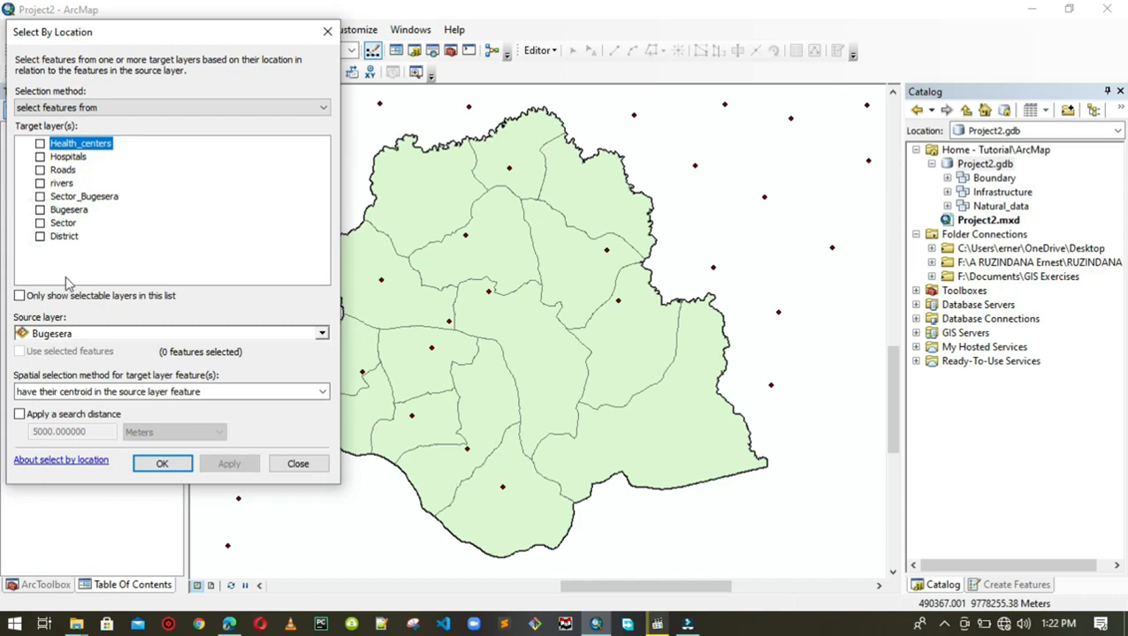
left_click(40, 144)
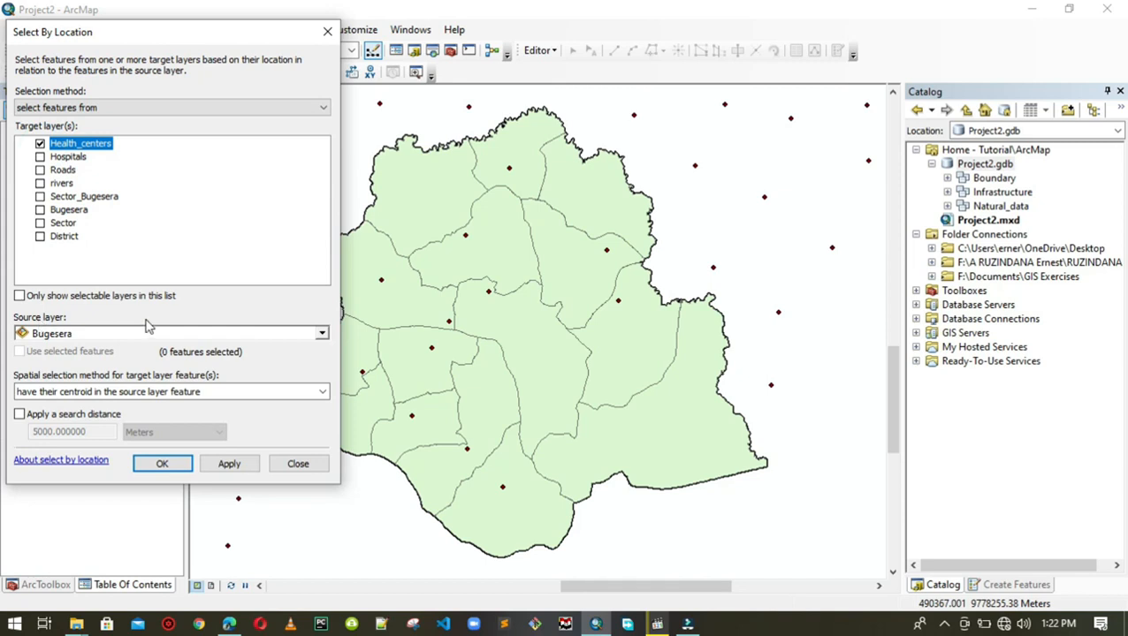
left_click(109, 337)
left_click(109, 336)
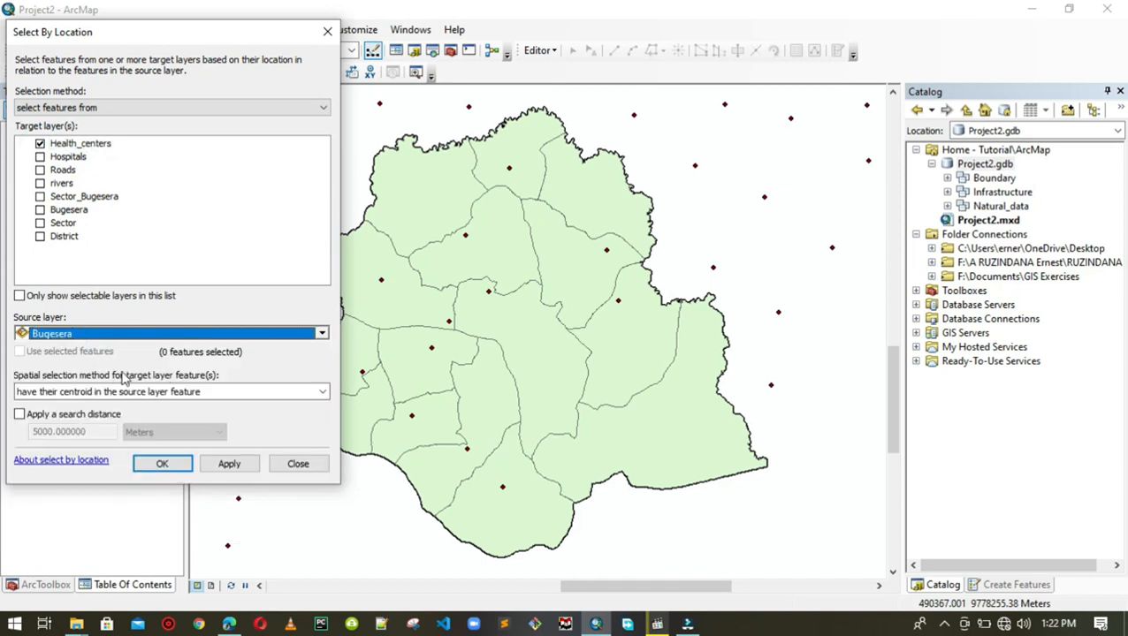
left_click(181, 391)
left_click(181, 392)
left_click(181, 392)
left_click(165, 547)
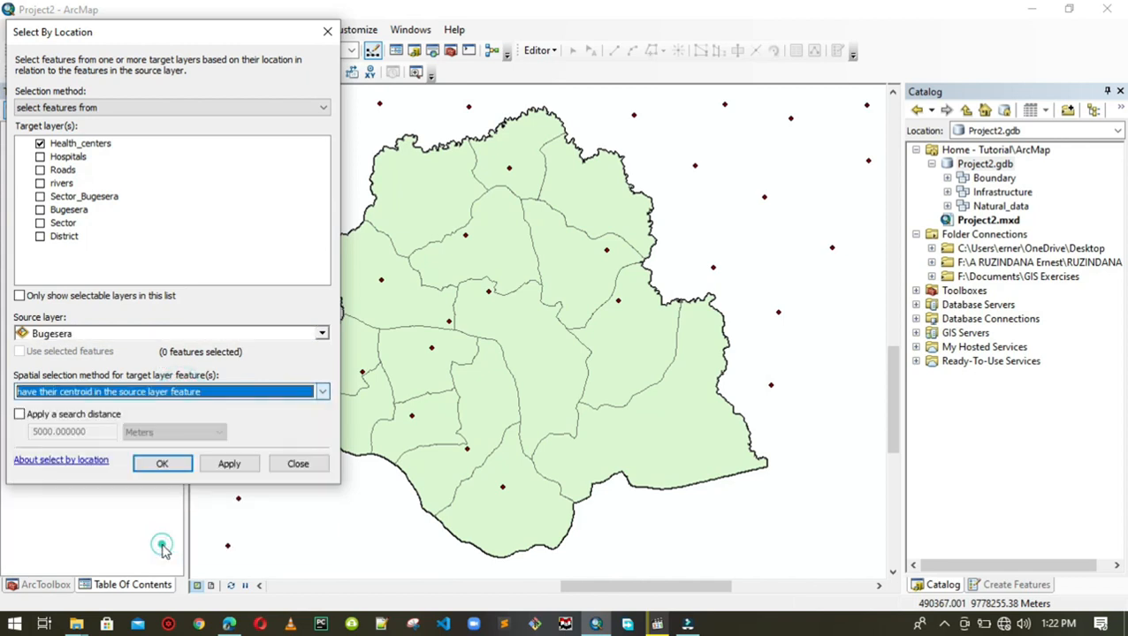
left_click(229, 464)
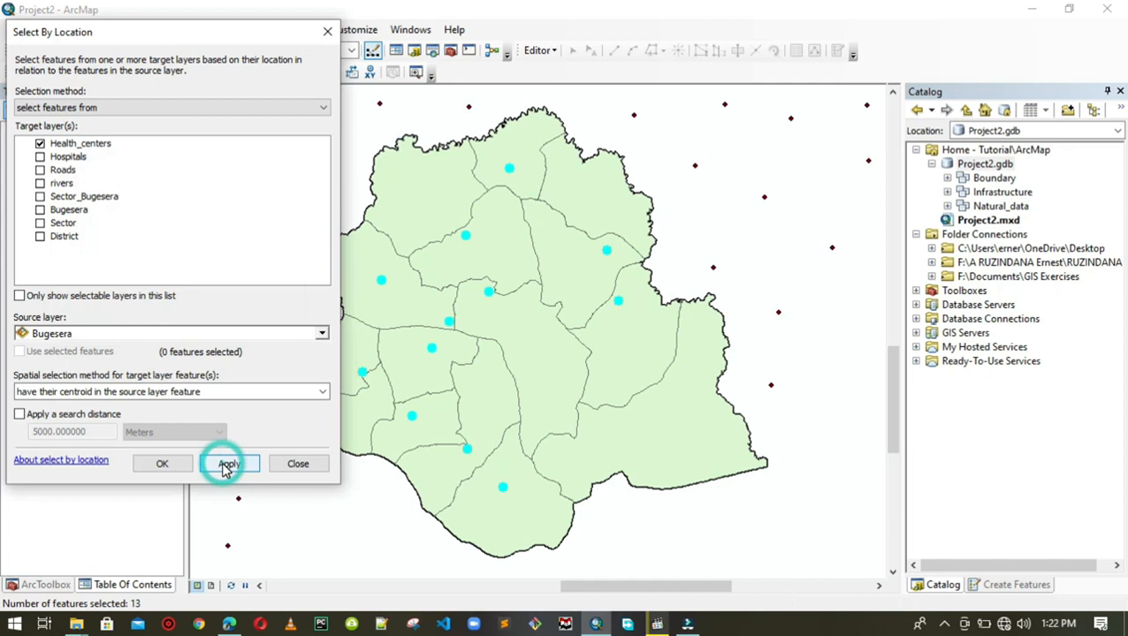
left_click(162, 464)
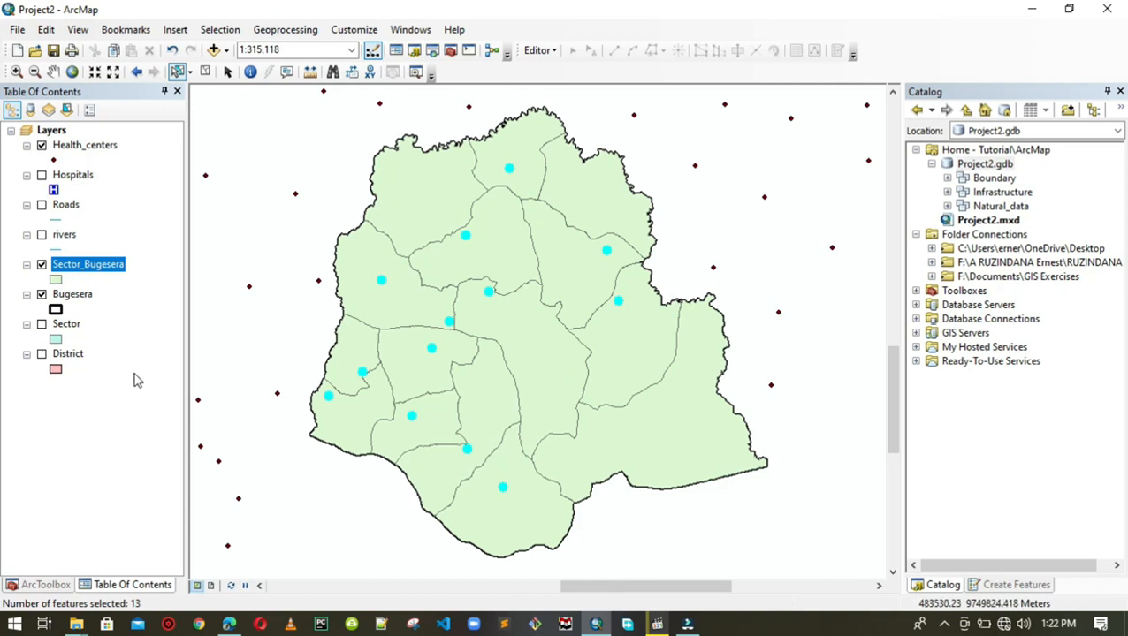
- Export the selected health centers to the Infrastructure dataset as Bugesera_Health_centers and add the exported data to the map as a layer
left_click(102, 162)
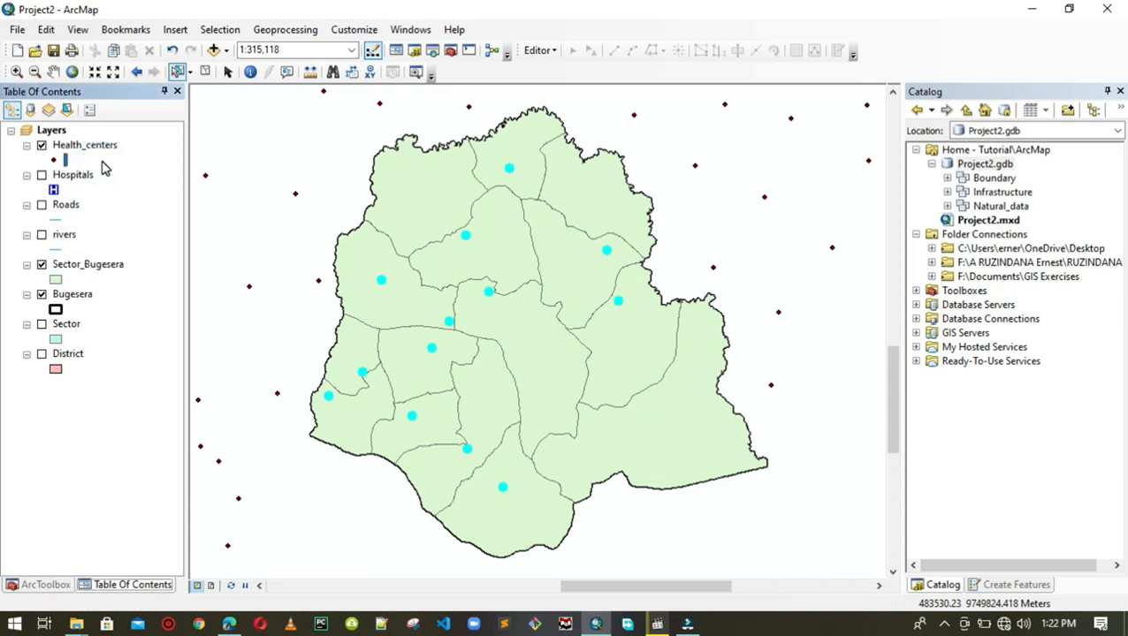
right_click(99, 148)
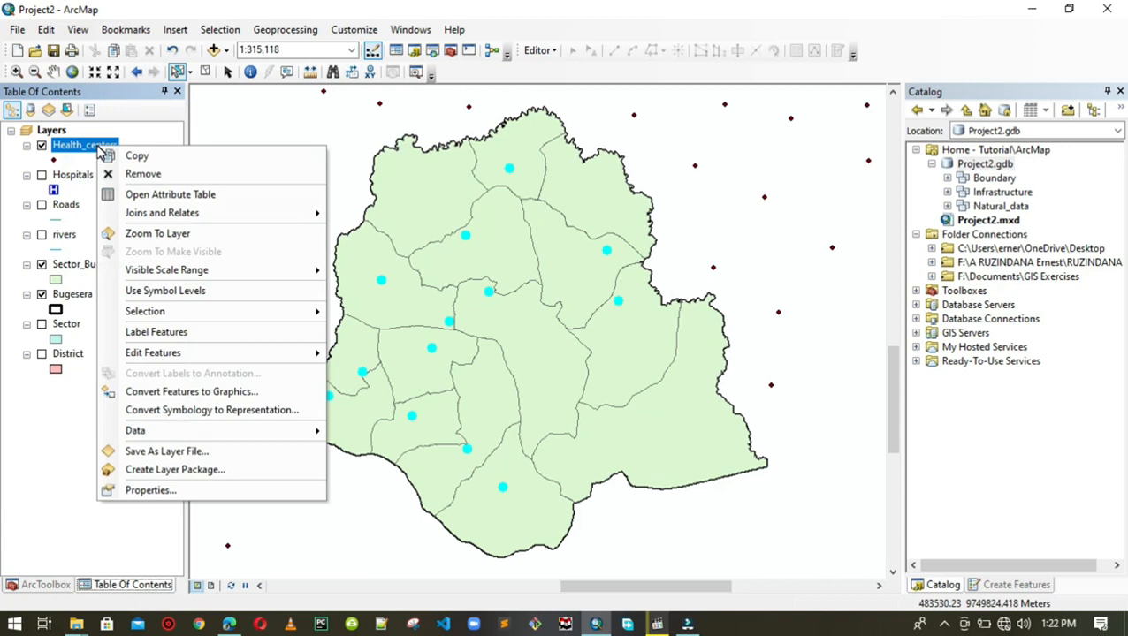
mouse_move(159, 433)
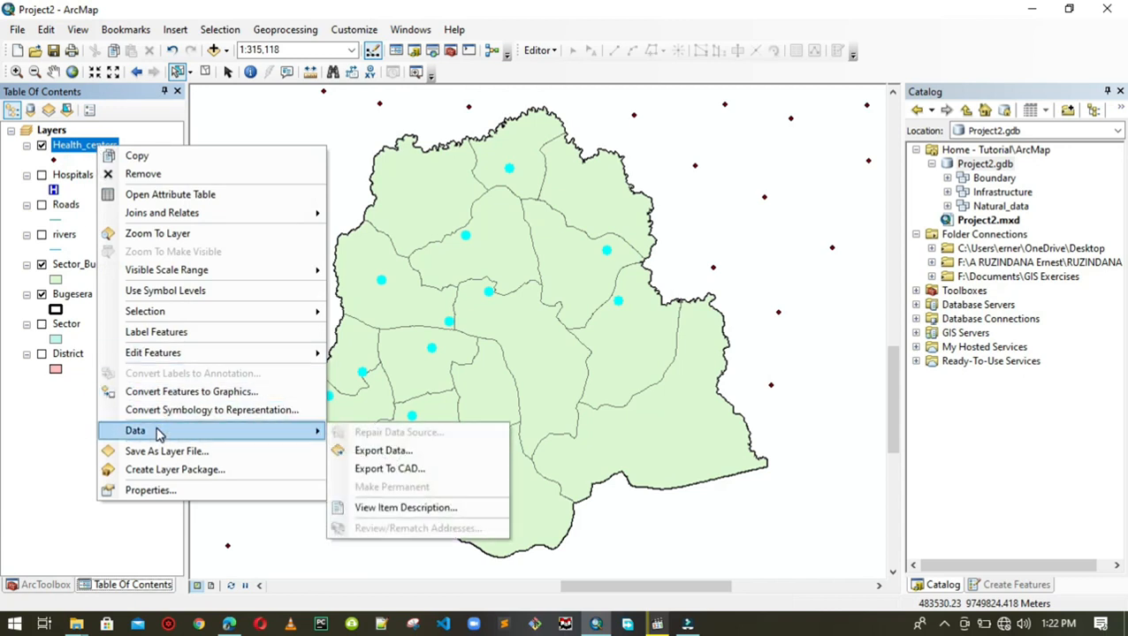
left_click(398, 451)
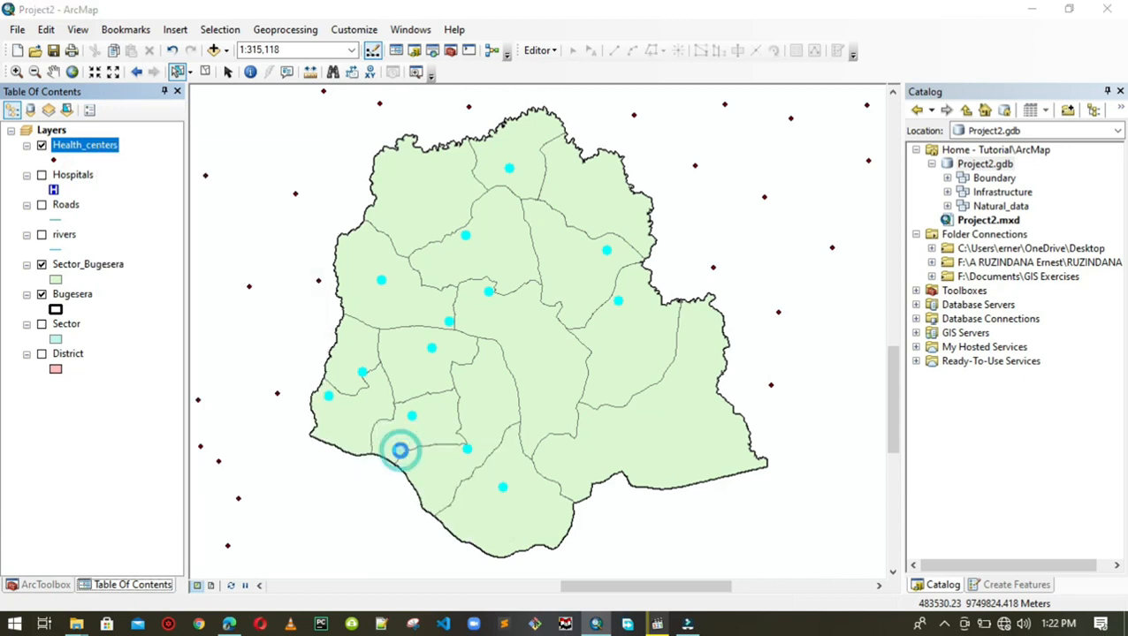
left_click(704, 343)
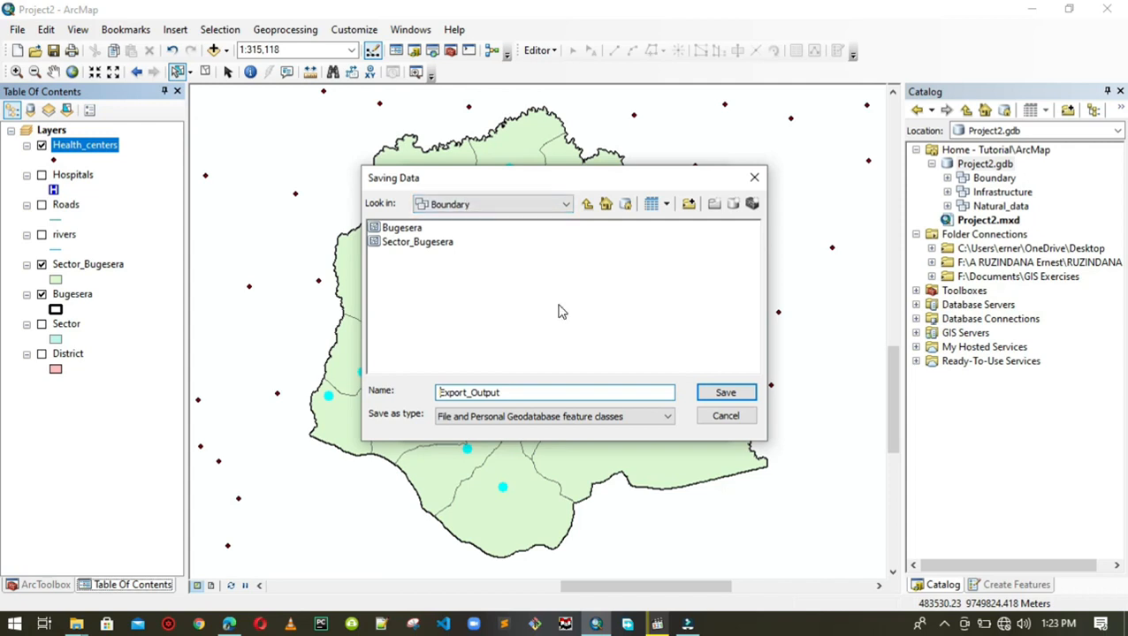
left_click(587, 204)
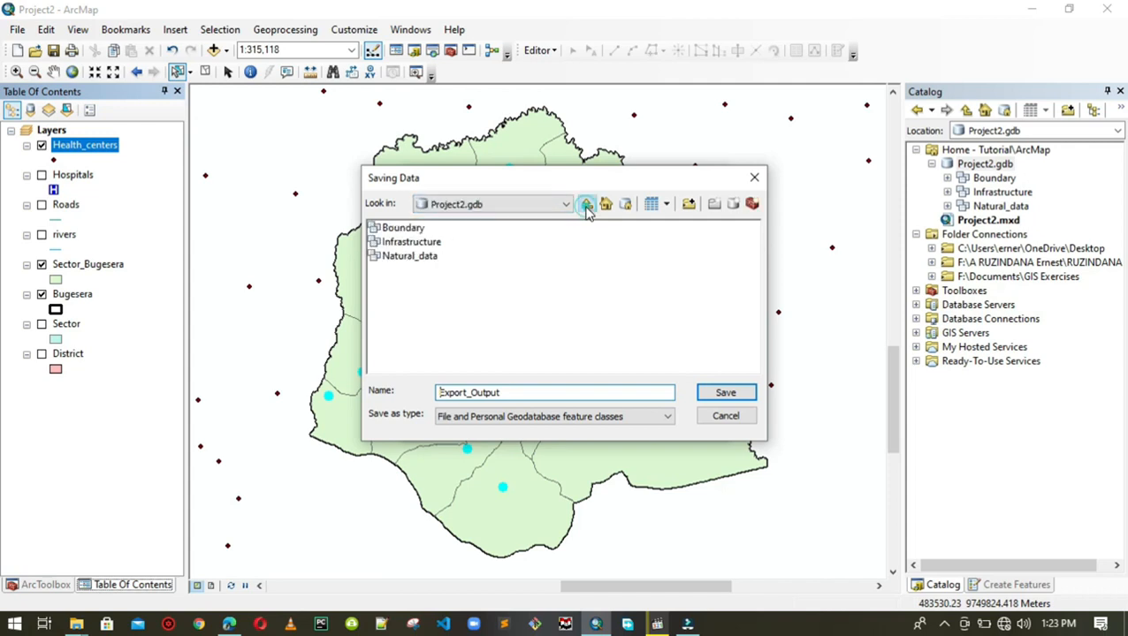
double_click(412, 243)
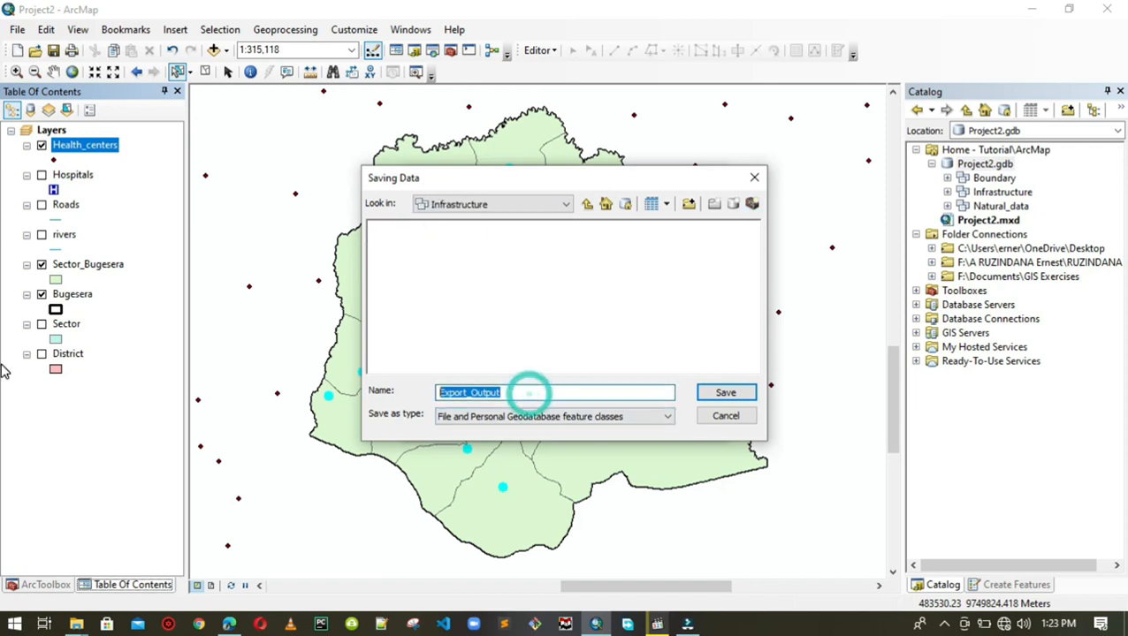
type("Bugesera_Health_centers")
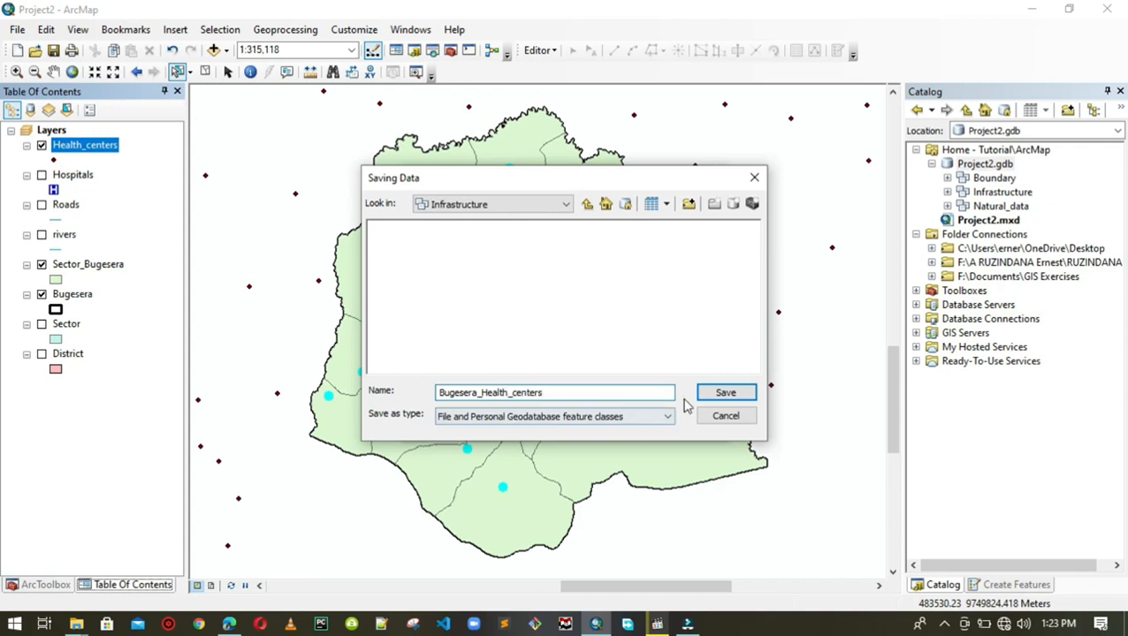
left_click(725, 393)
left_click(628, 423)
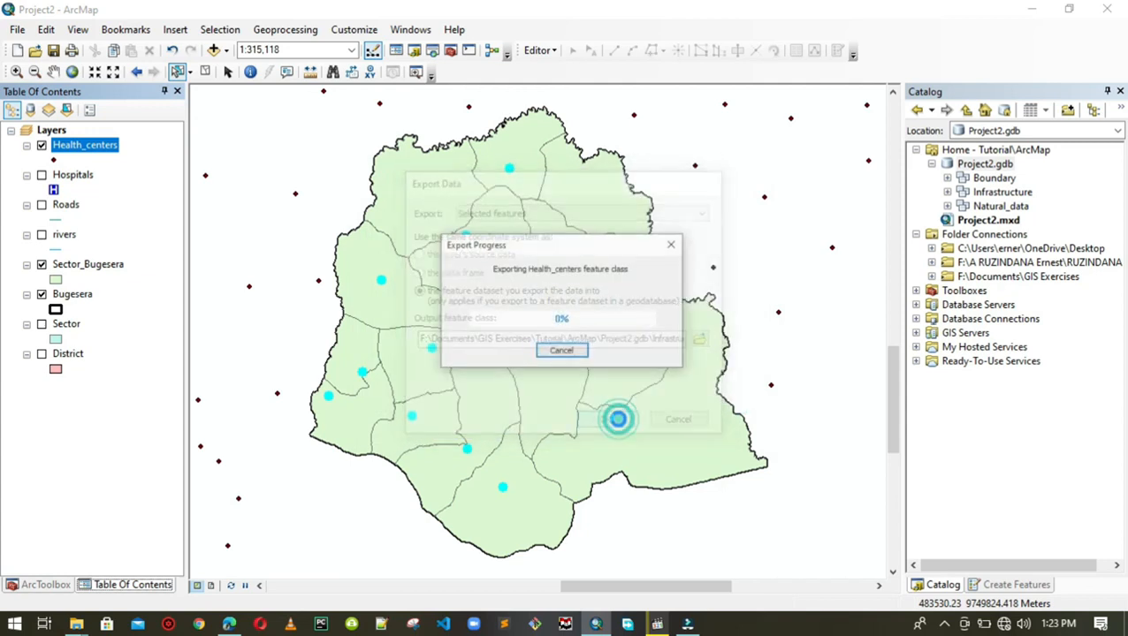
left_click(612, 368)
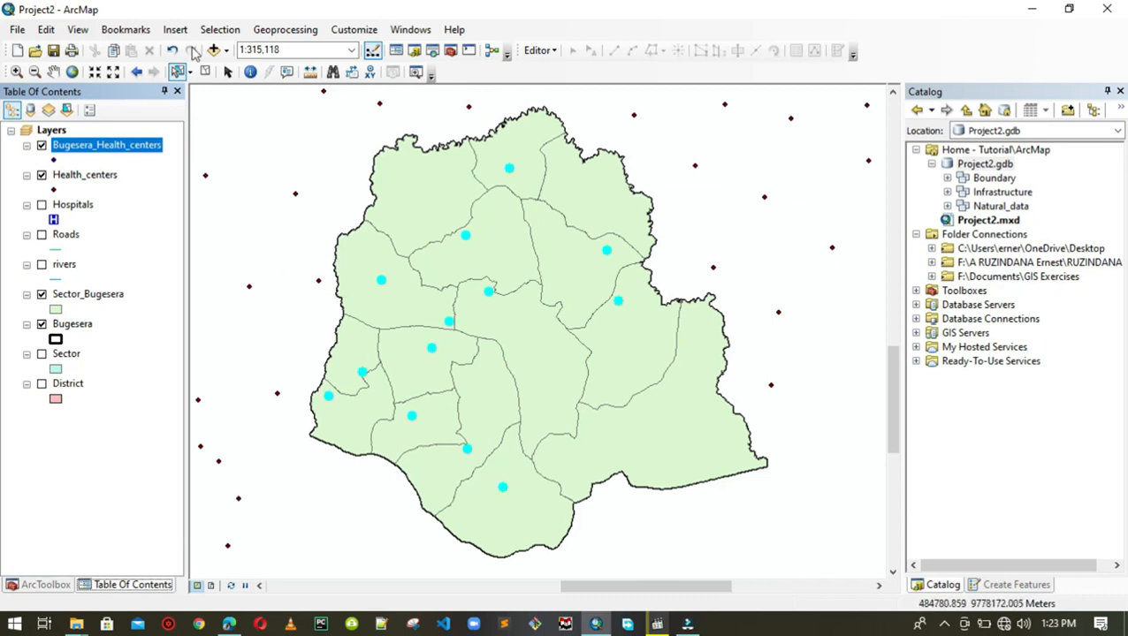
- Clear the selected health centers and hide the original Health_centers layer
left_click(219, 29)
left_click(239, 165)
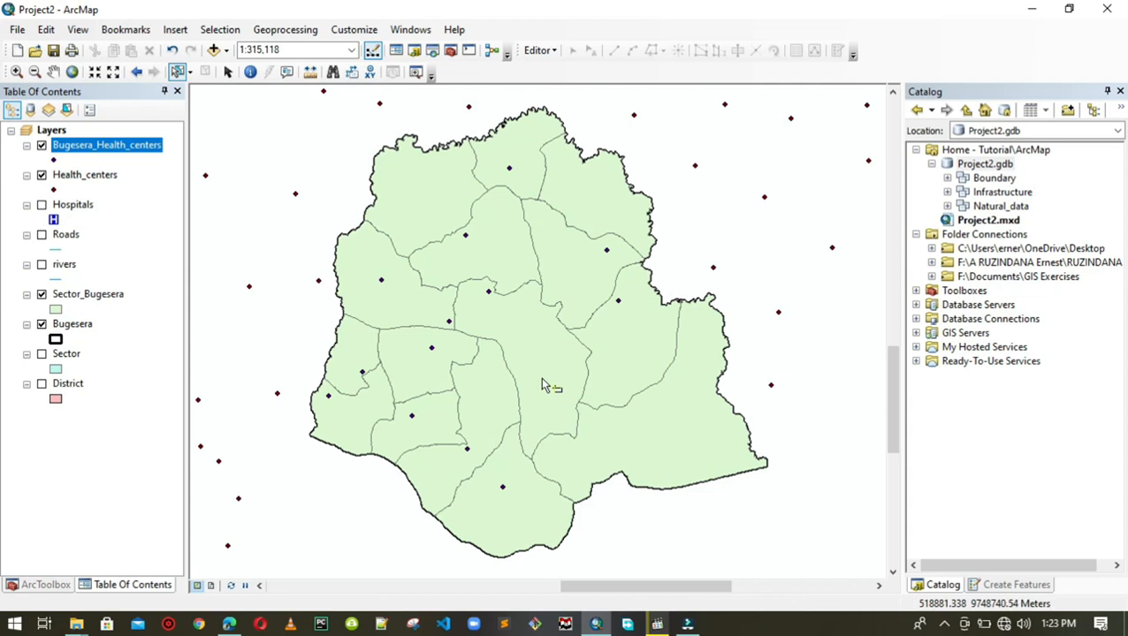
left_click(41, 174)
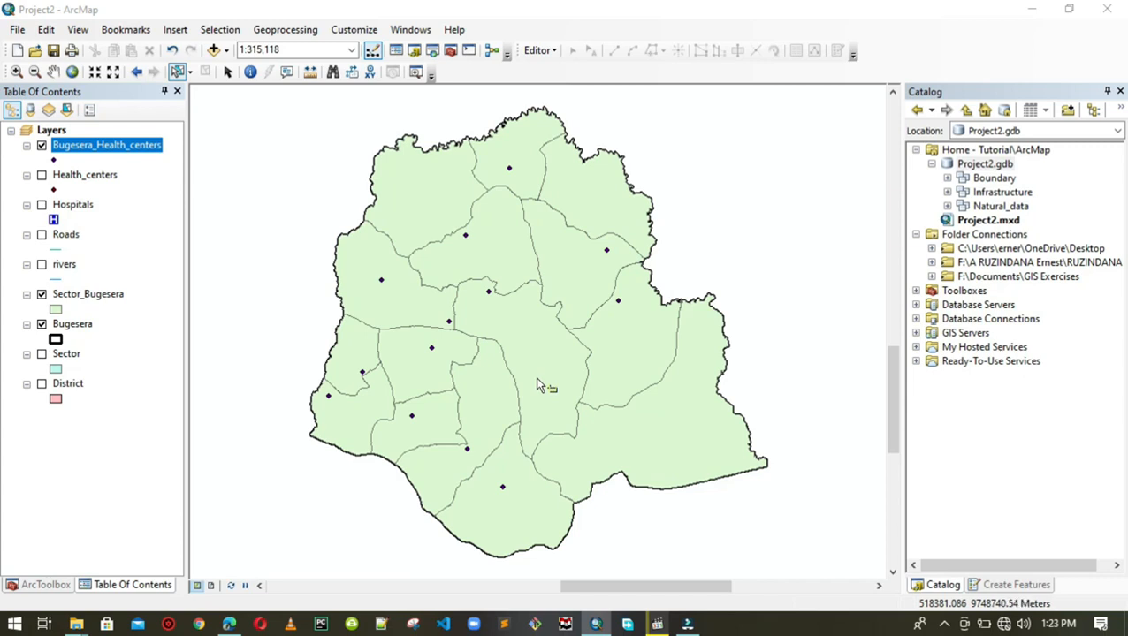
- Display the Roads layer and select by location its features that have their centroid in the Bugesera source layer
left_click(42, 235)
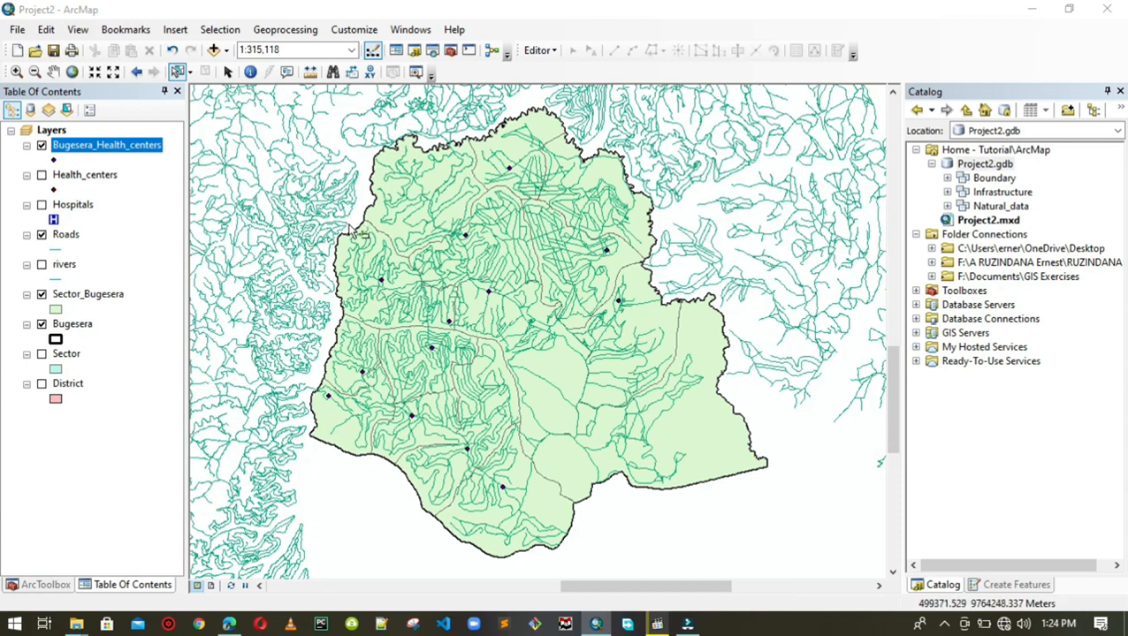
left_click(224, 30)
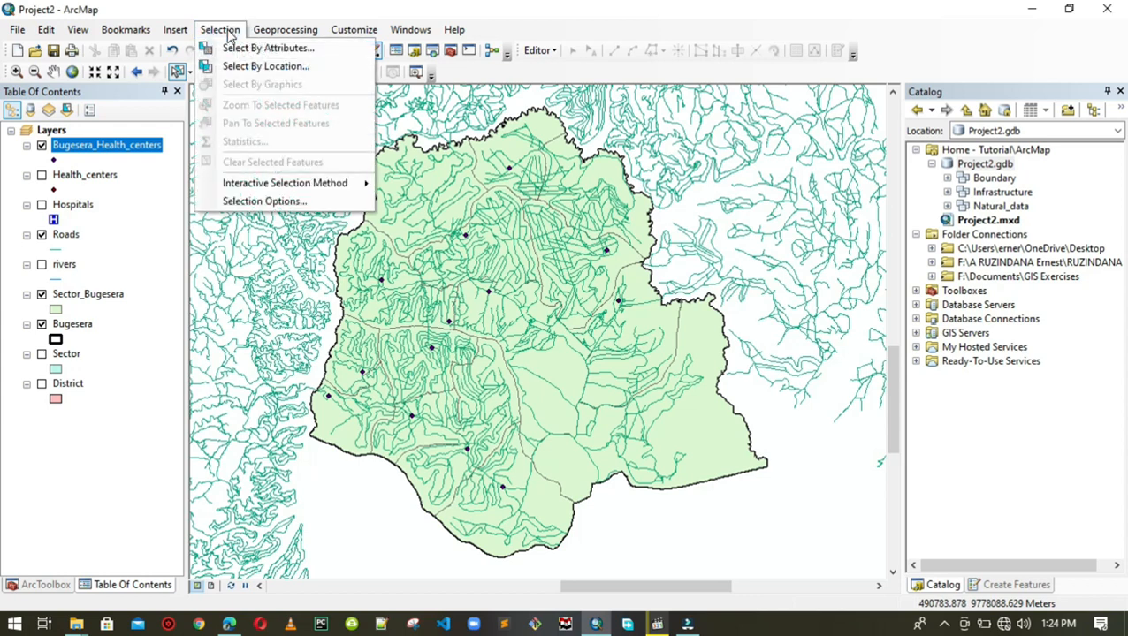
left_click(228, 67)
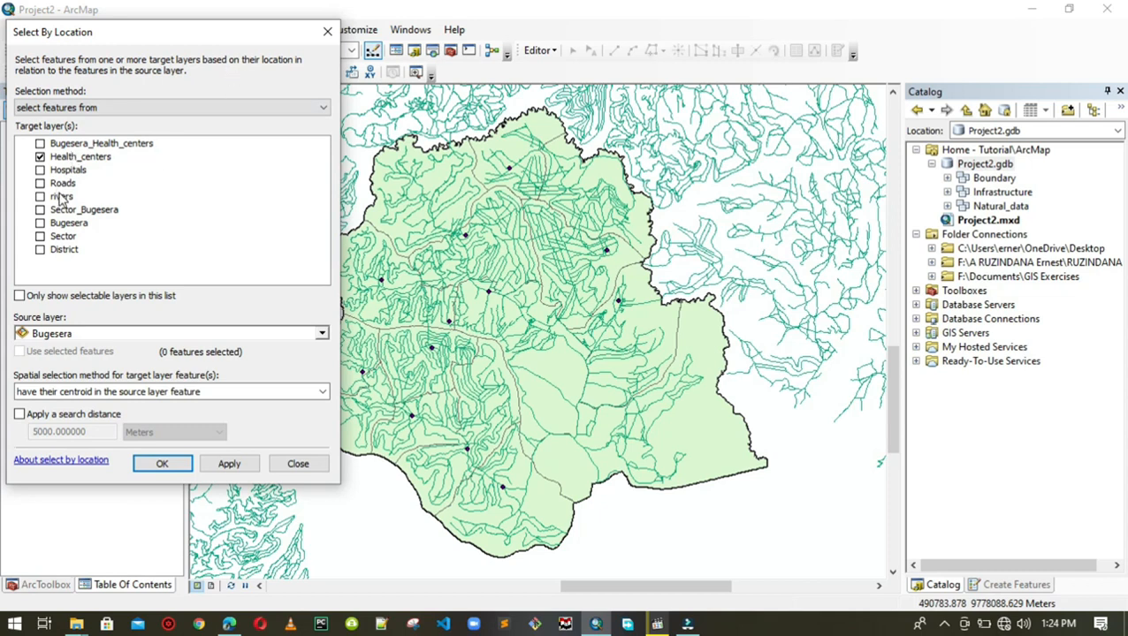
left_click(40, 158)
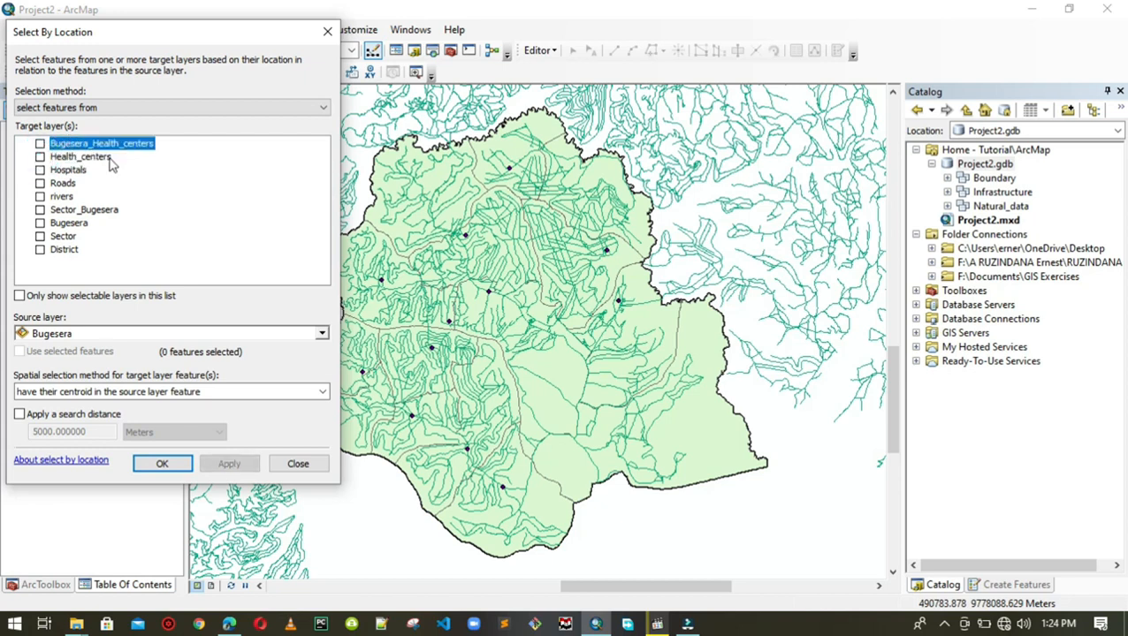
left_click(40, 183)
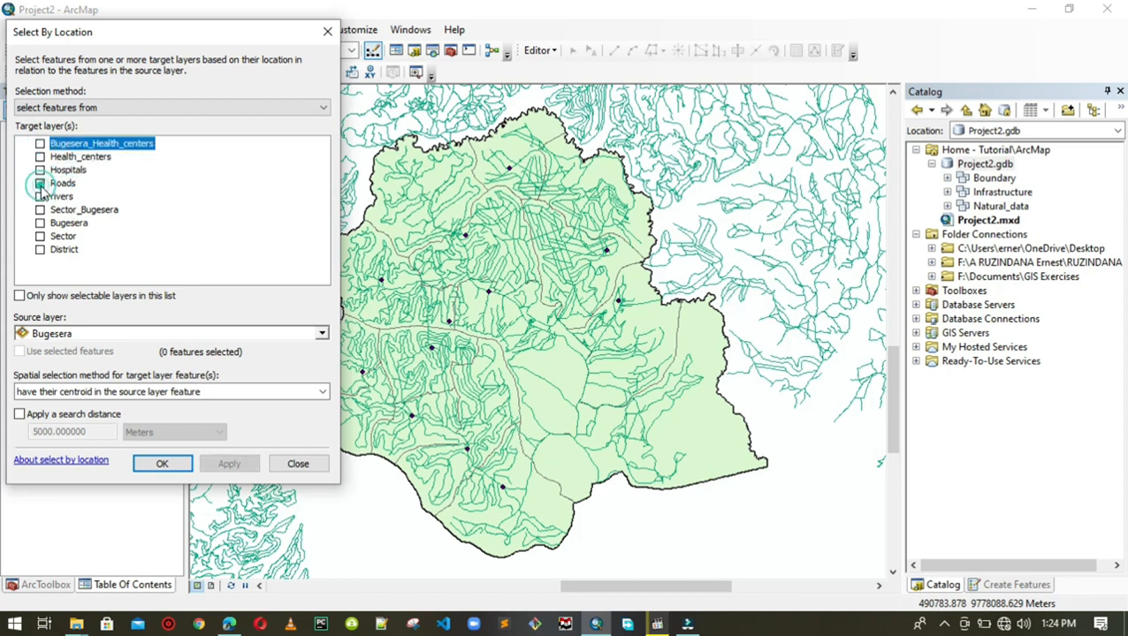
left_click(181, 334)
left_click(181, 335)
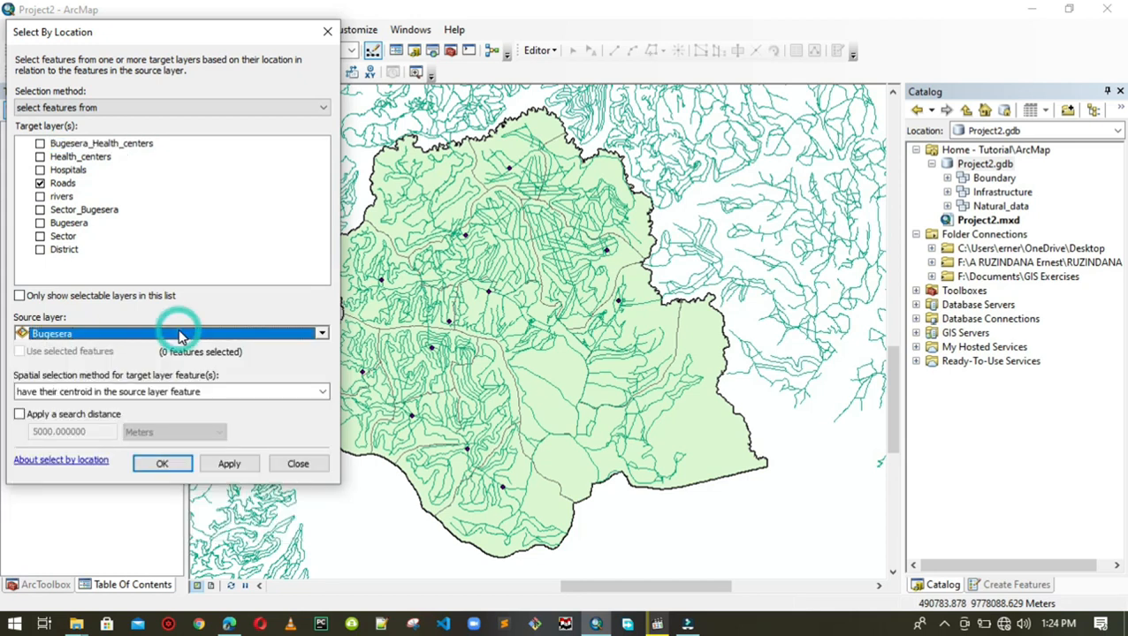
left_click(243, 391)
left_click(245, 394)
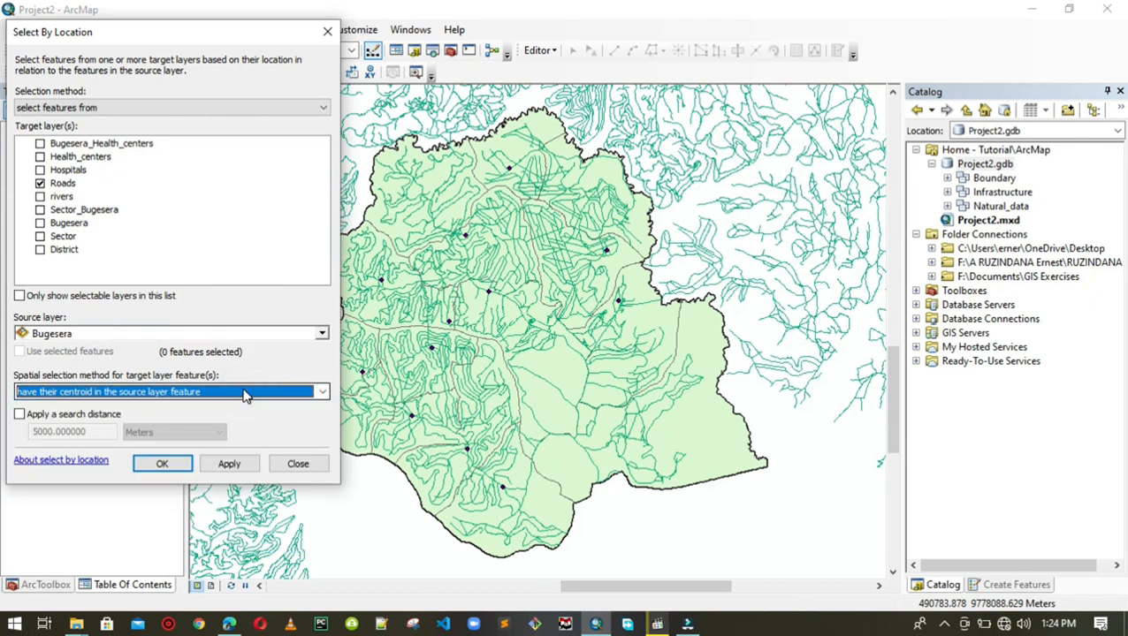
left_click(228, 463)
left_click(163, 465)
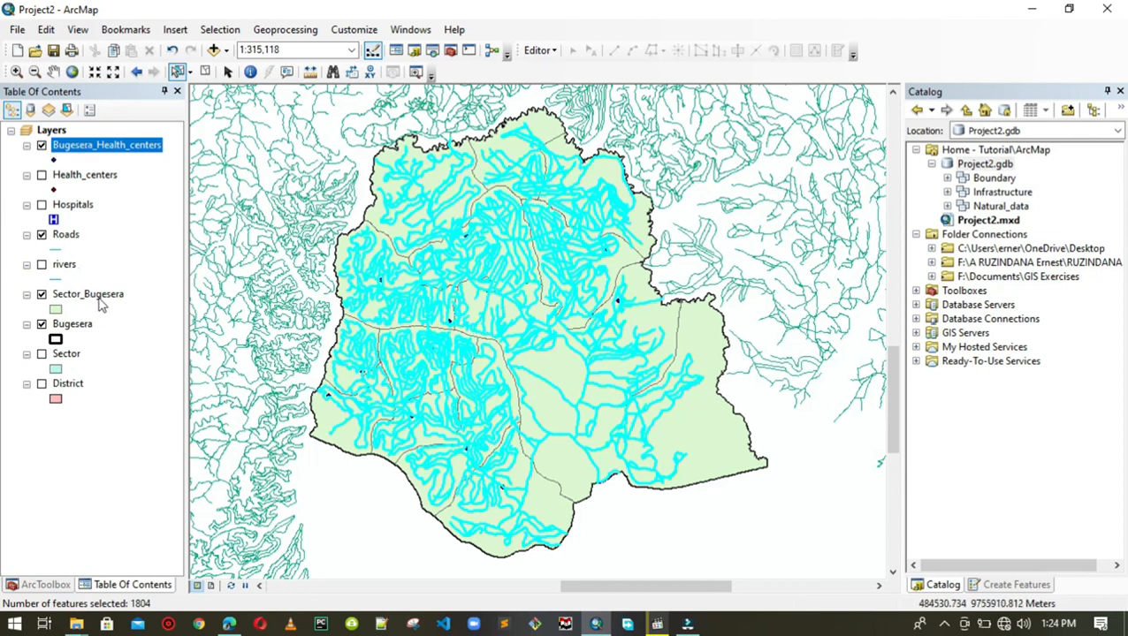
- Export the selected roads to the Infrastructure dataset as Bugesera_roads and add the exported data to the map as a layer
right_click(66, 235)
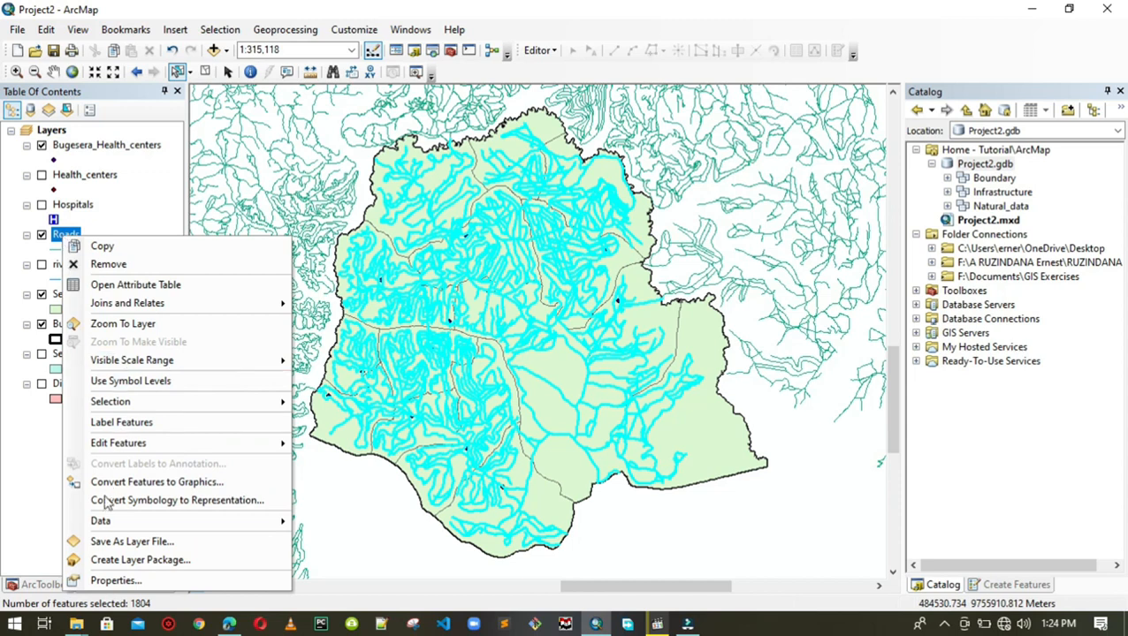
mouse_move(102, 522)
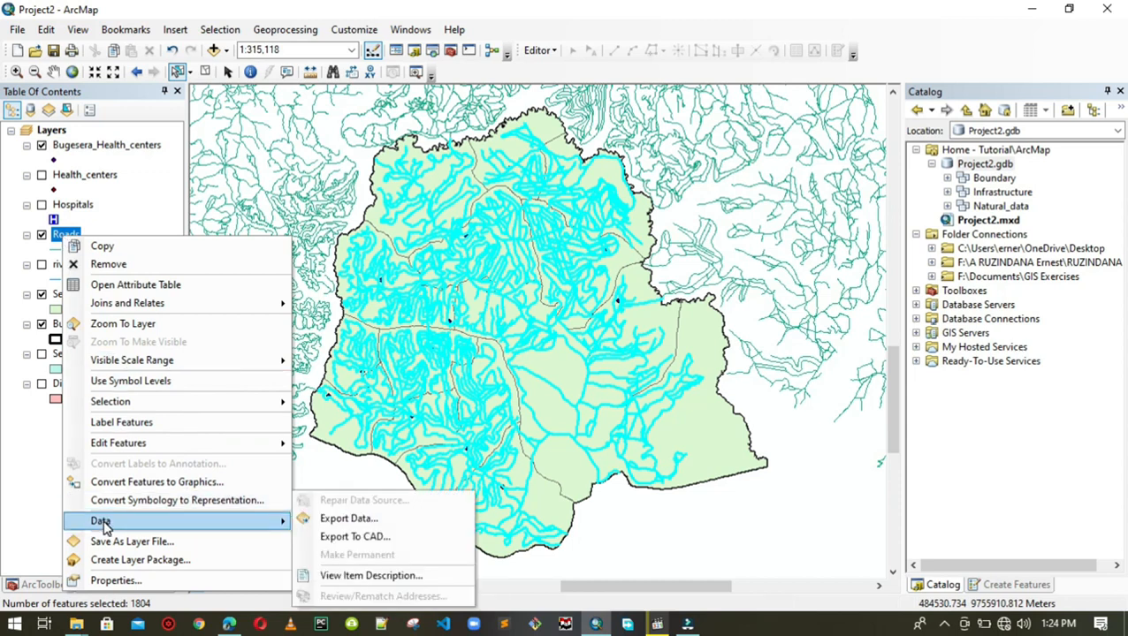
left_click(331, 520)
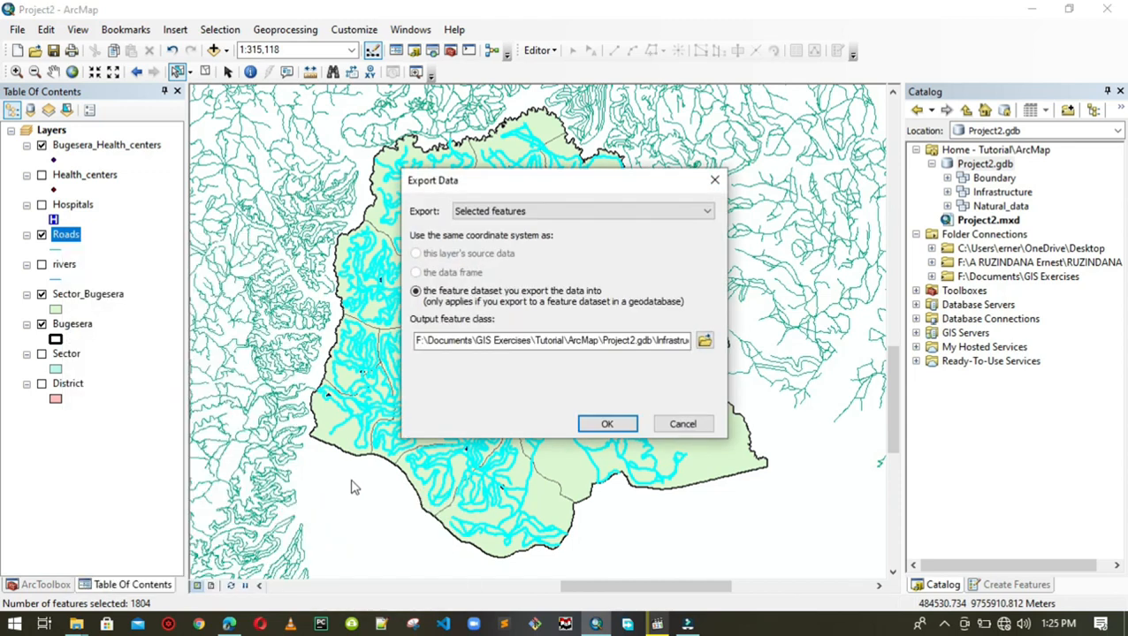
left_click(704, 342)
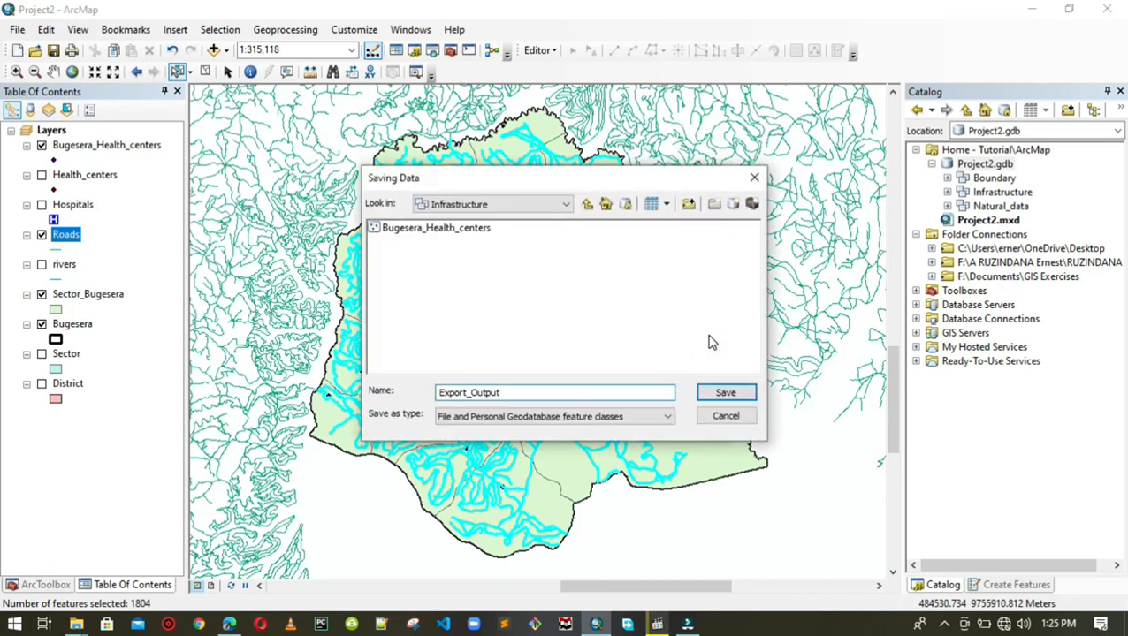
left_click(499, 205)
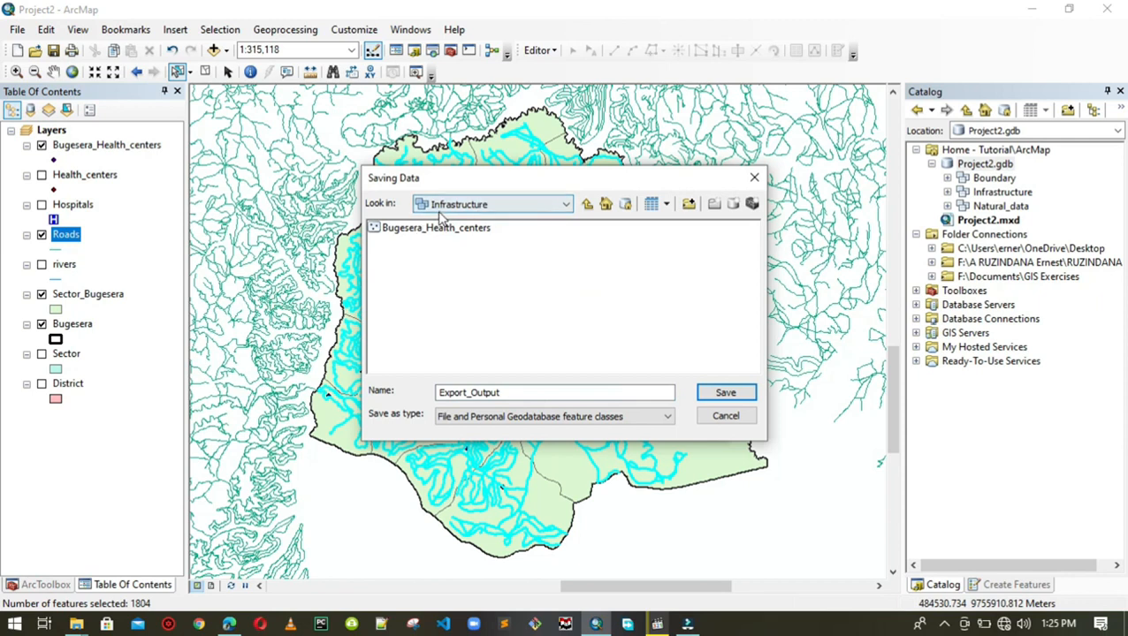
left_click(511, 391)
double_click(512, 391)
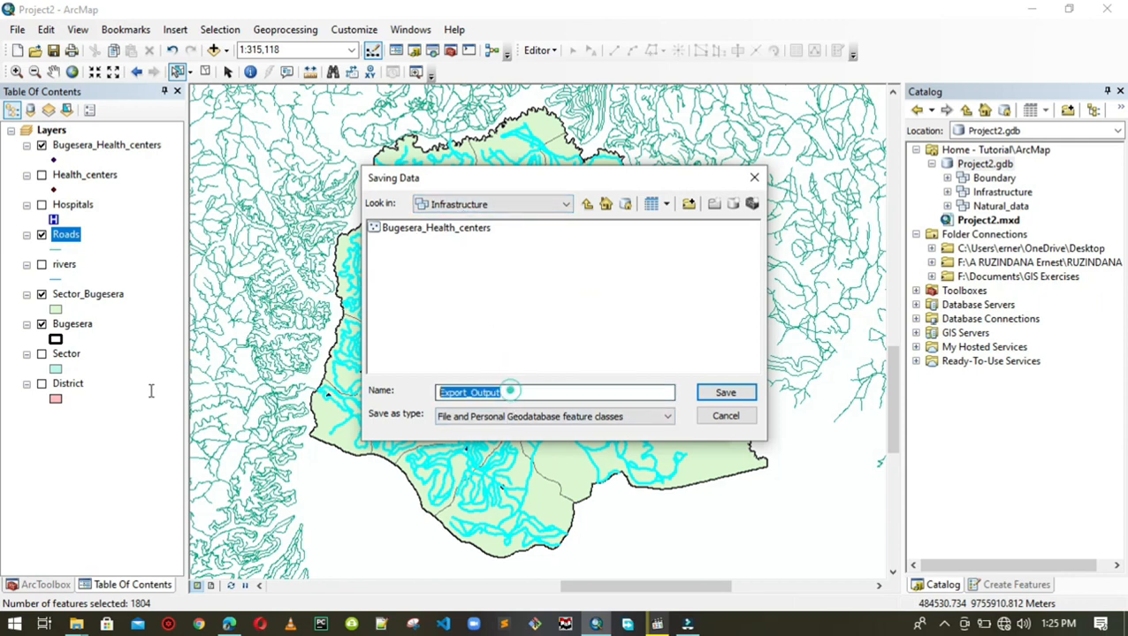
type("Bugesera_roads")
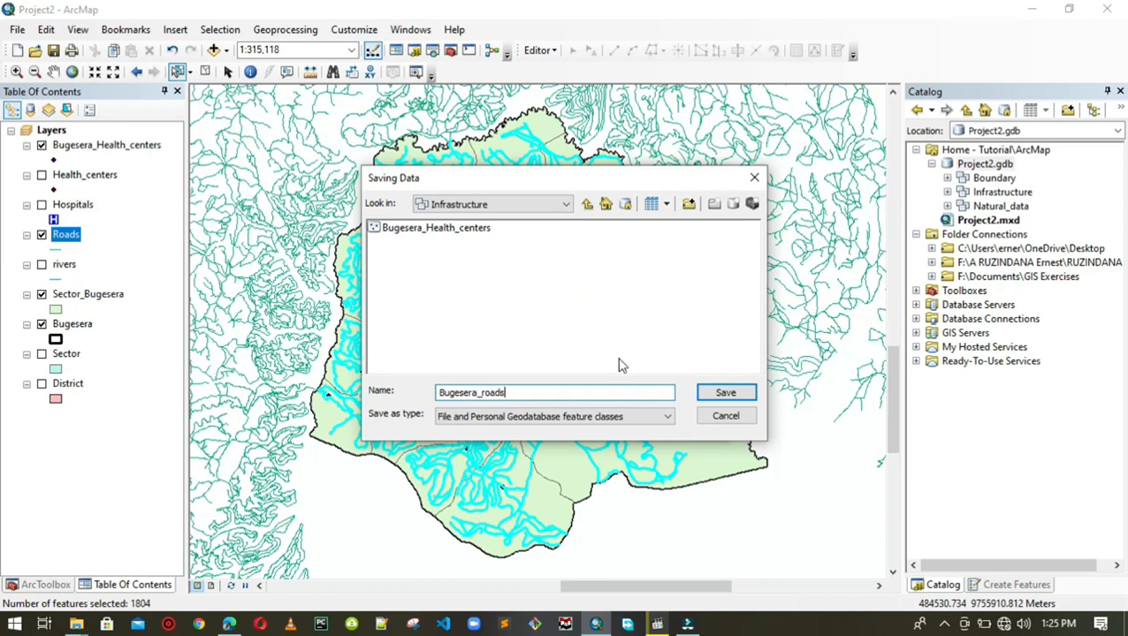
left_click(725, 393)
left_click(607, 420)
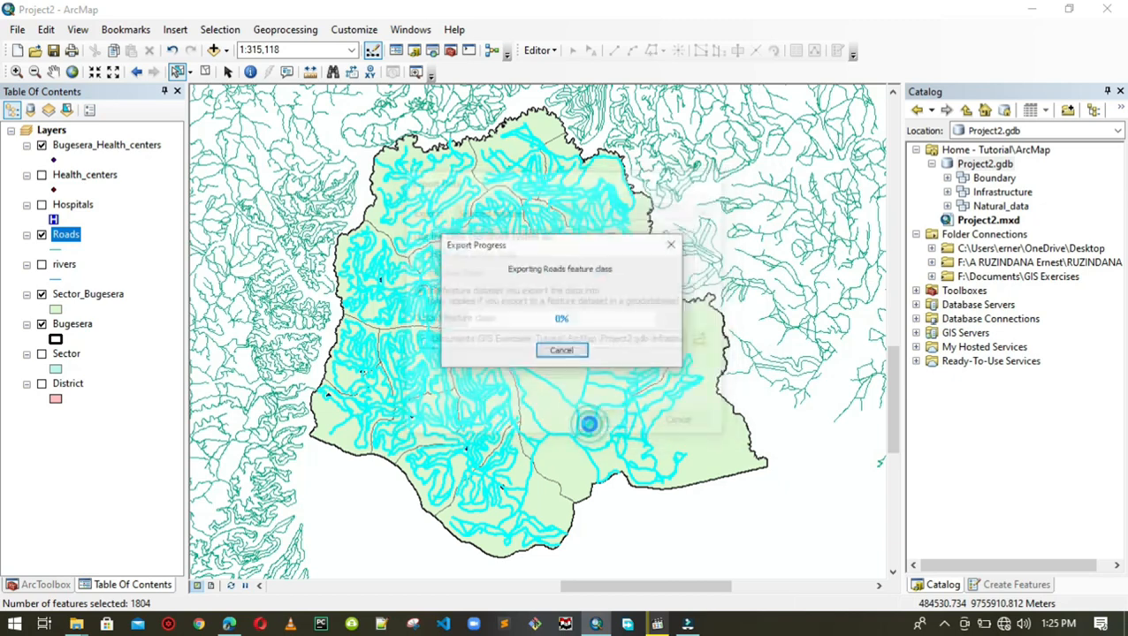
left_click(620, 370)
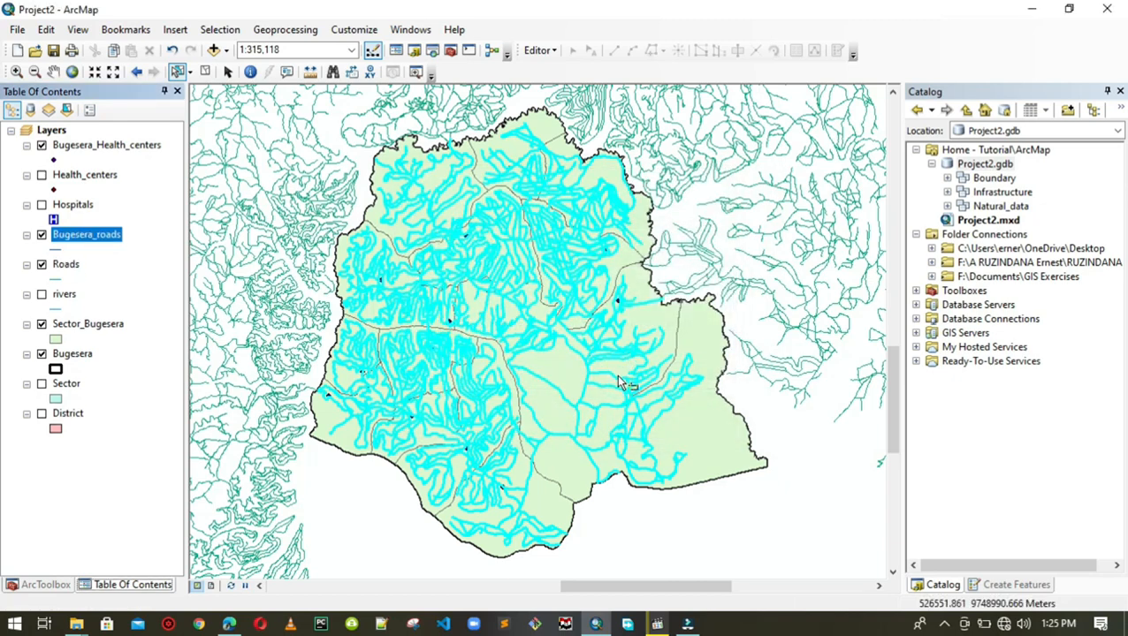
- Clear the selected roads and hide the original Roads layer
left_click(116, 257)
left_click(95, 238)
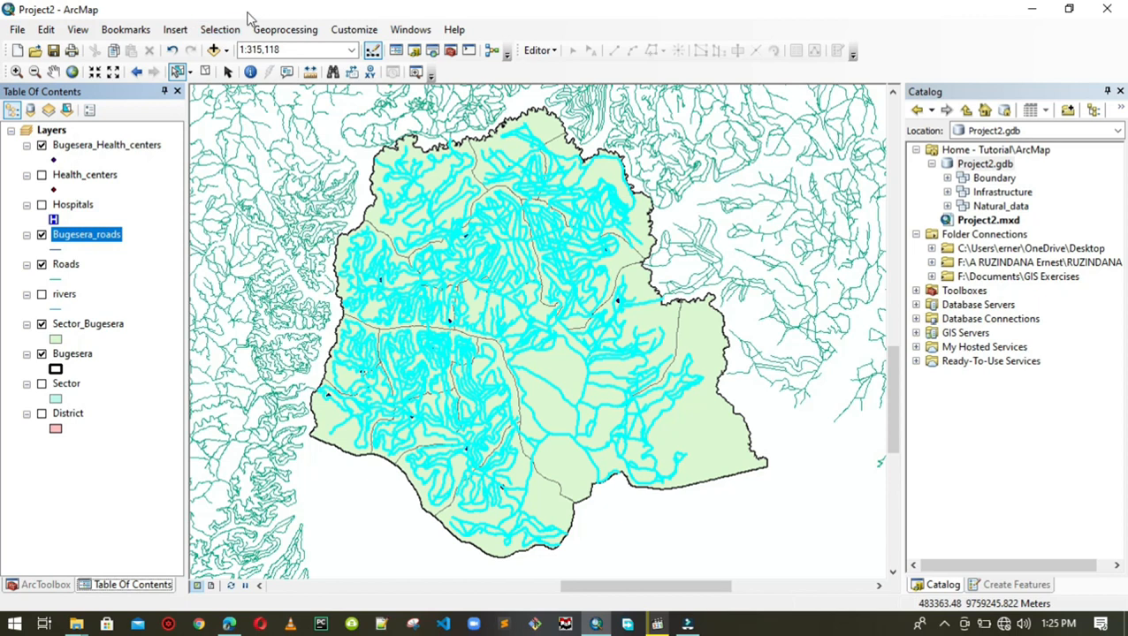
left_click(223, 31)
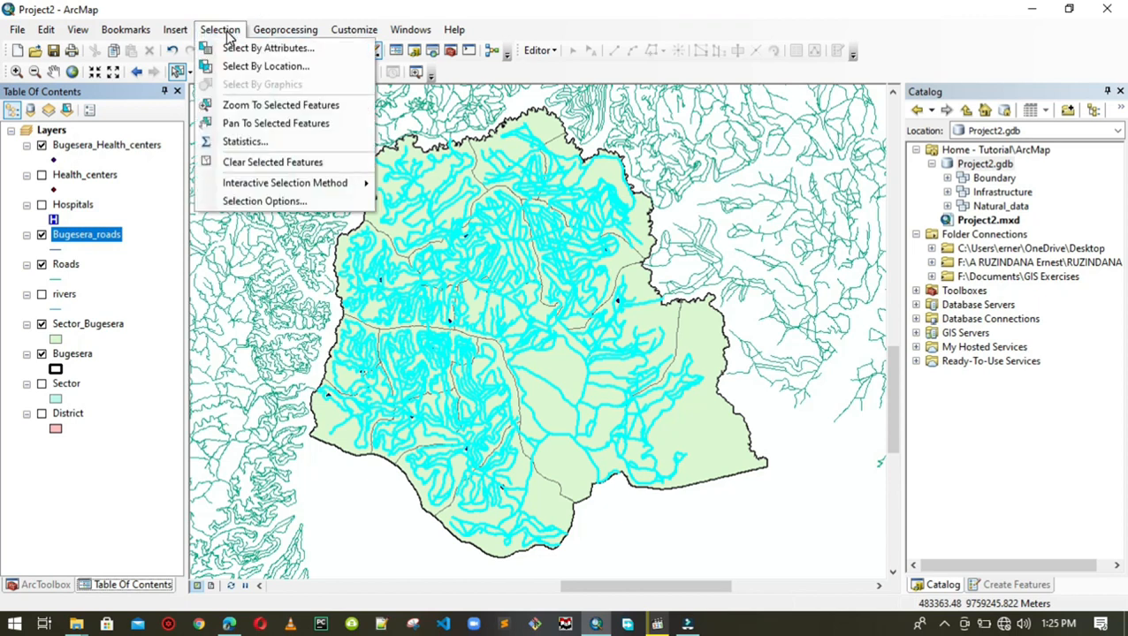
left_click(251, 162)
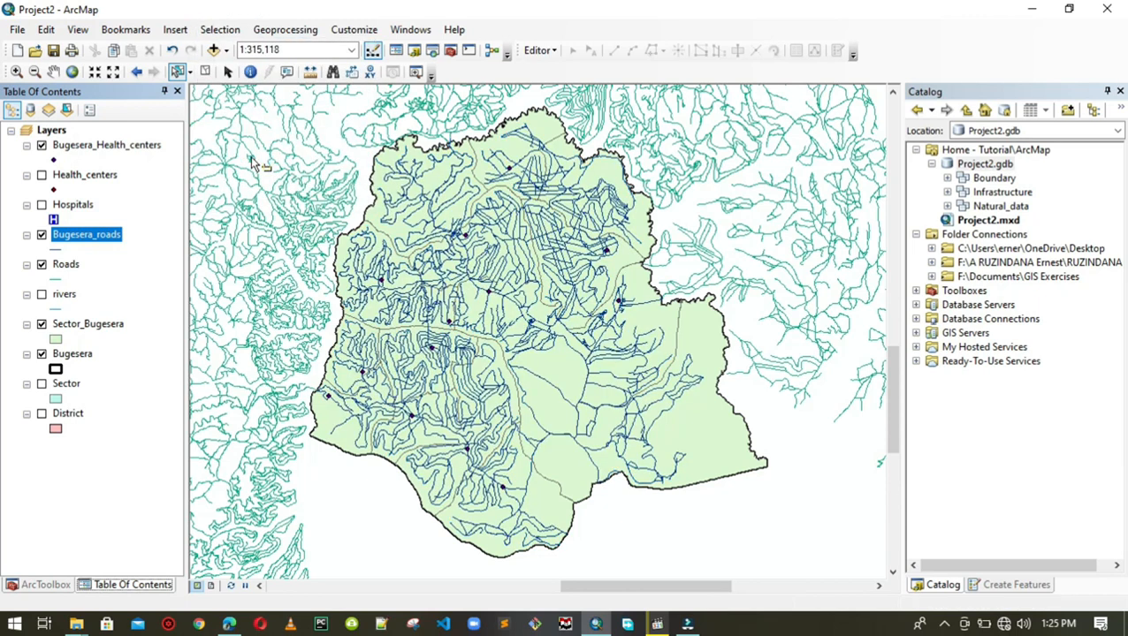
left_click(41, 265)
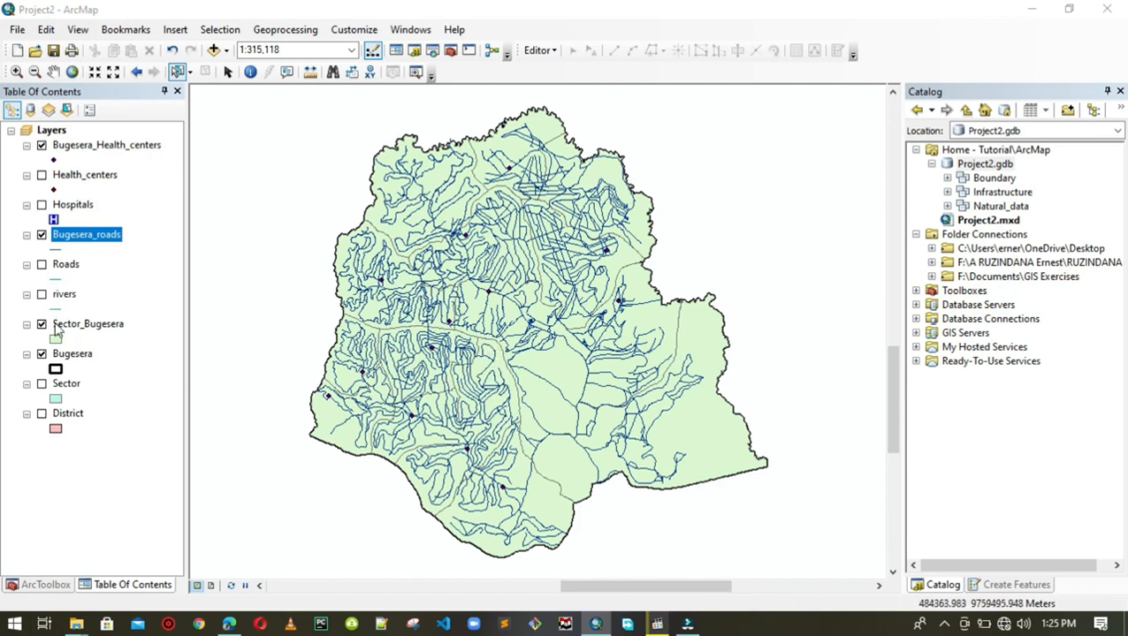
- Examine Bugesera's sectors and health centers with Bugesera_roads hidden, then clear the map selection and display the roads again
left_click(42, 236)
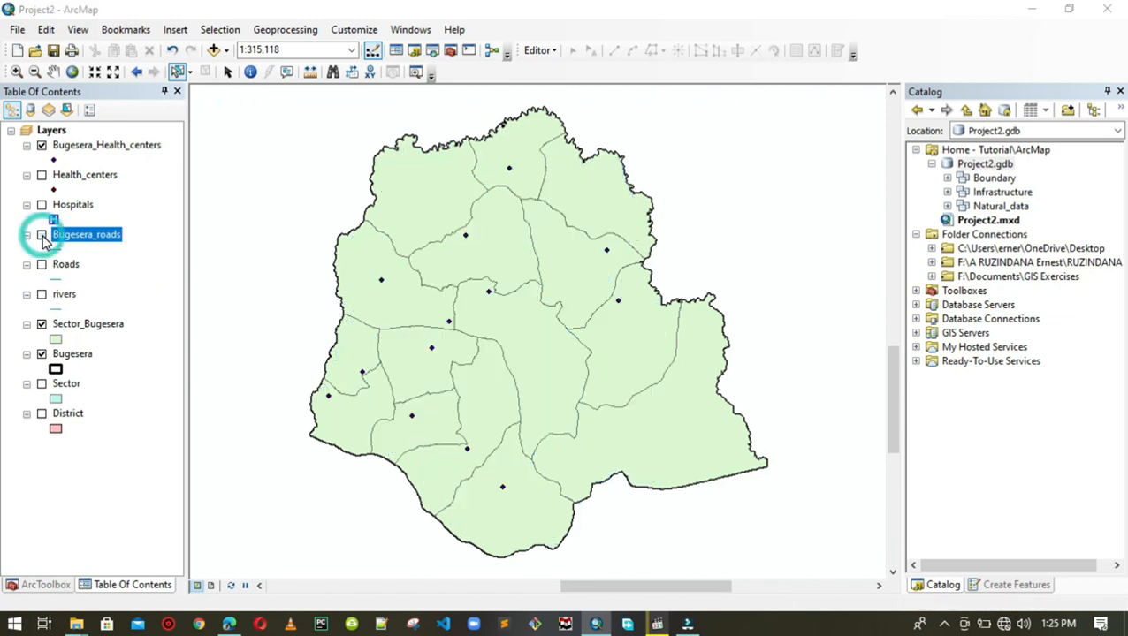
left_click(519, 268)
left_click(640, 376)
left_click(658, 431)
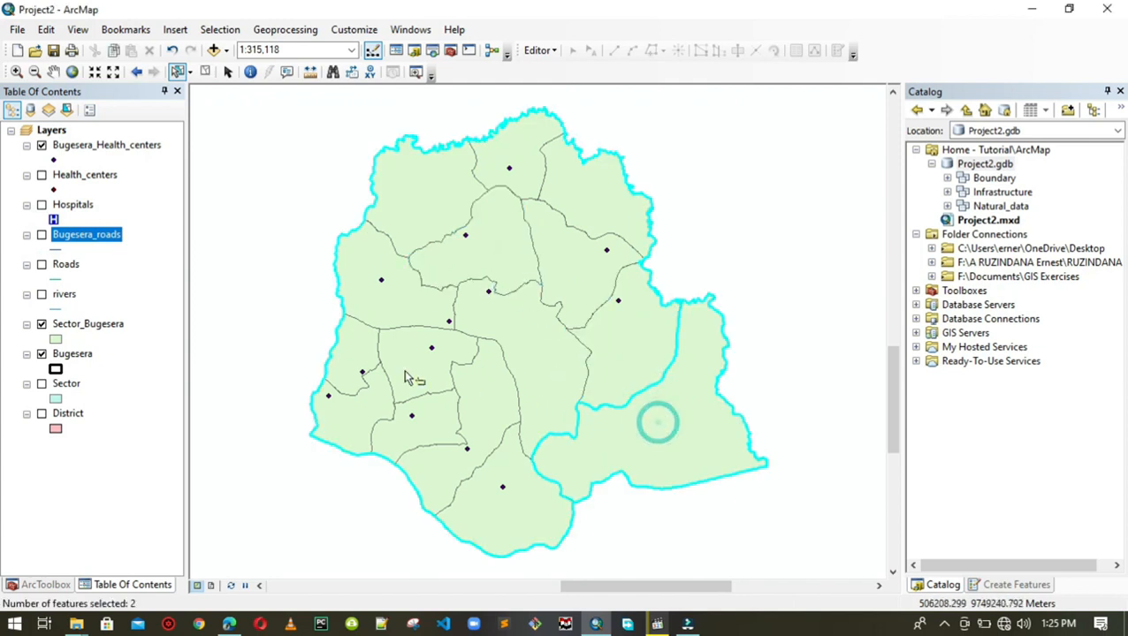
left_click(42, 146)
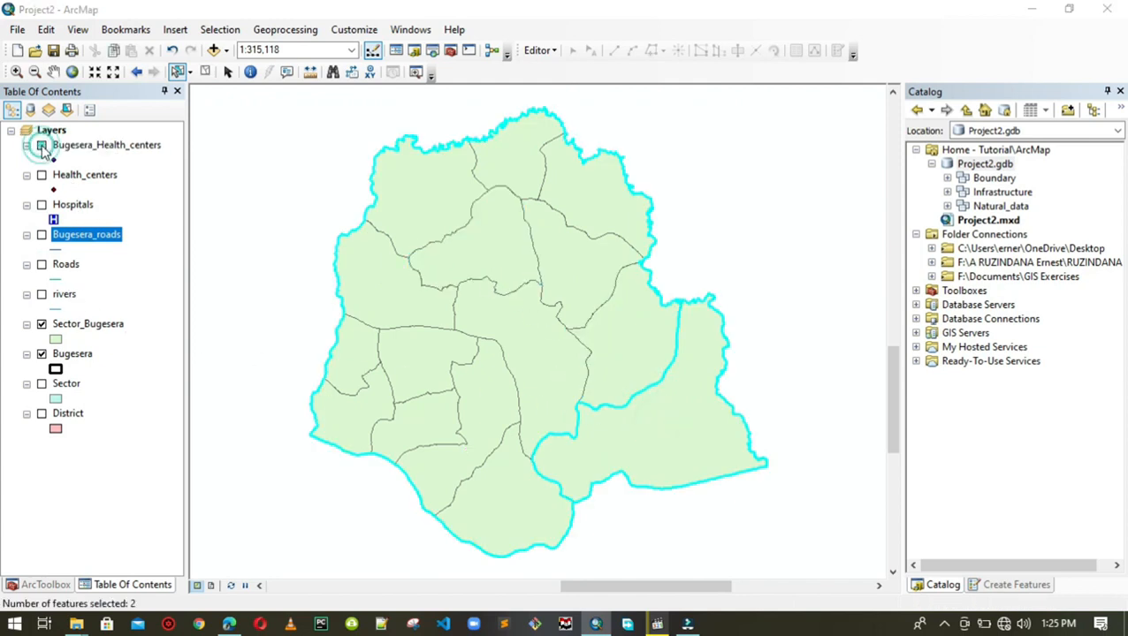
left_click(41, 146)
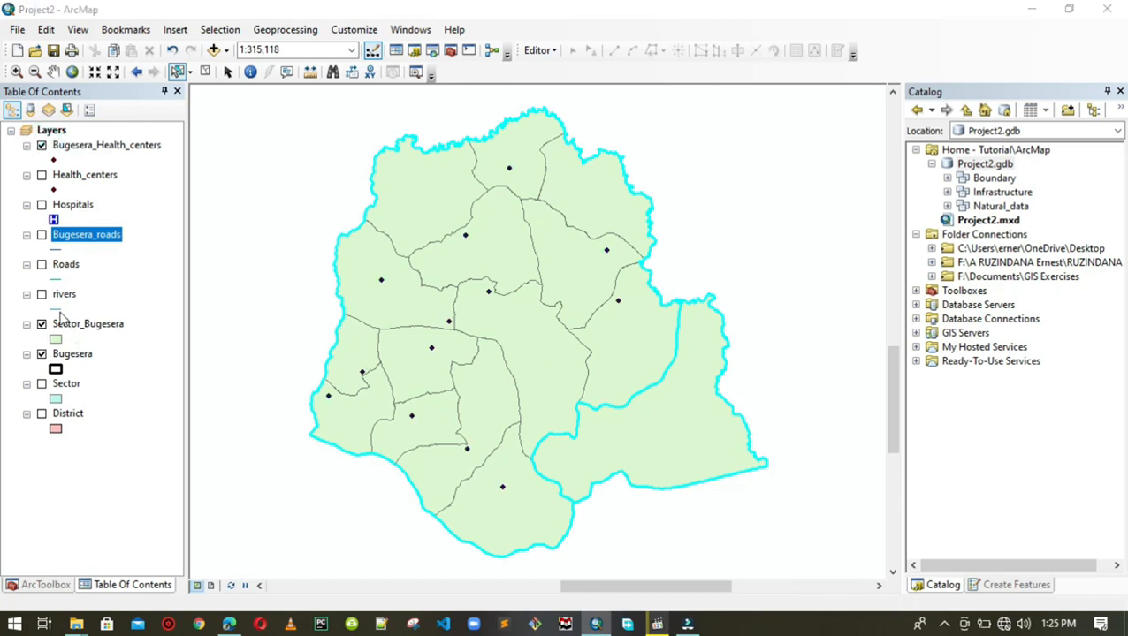
left_click(221, 31)
left_click(250, 163)
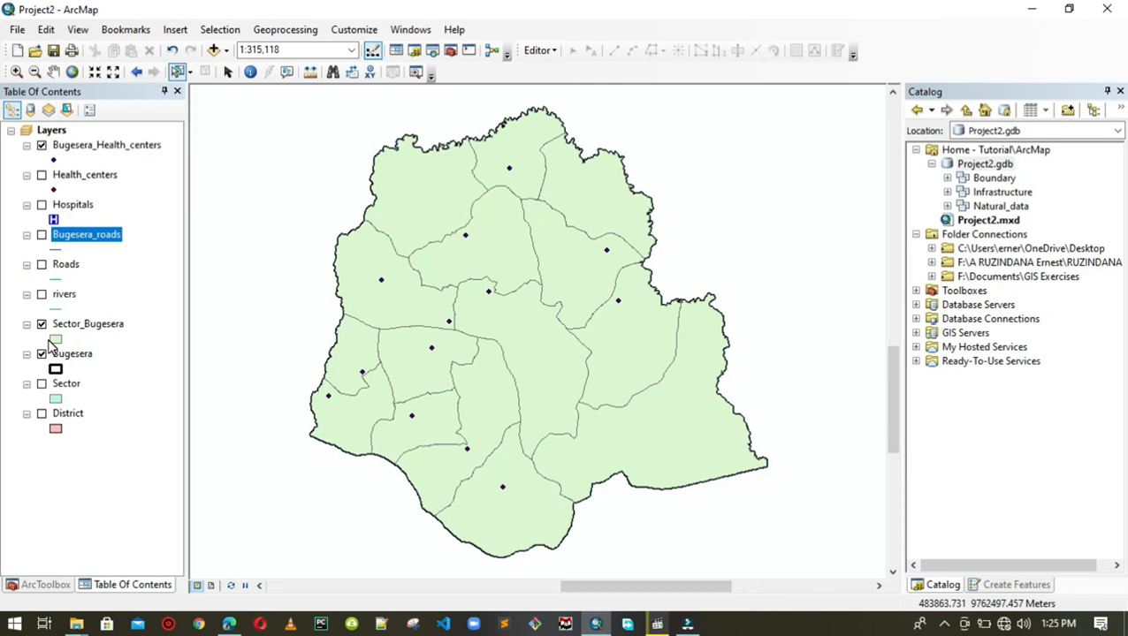
left_click(42, 235)
left_click(134, 265)
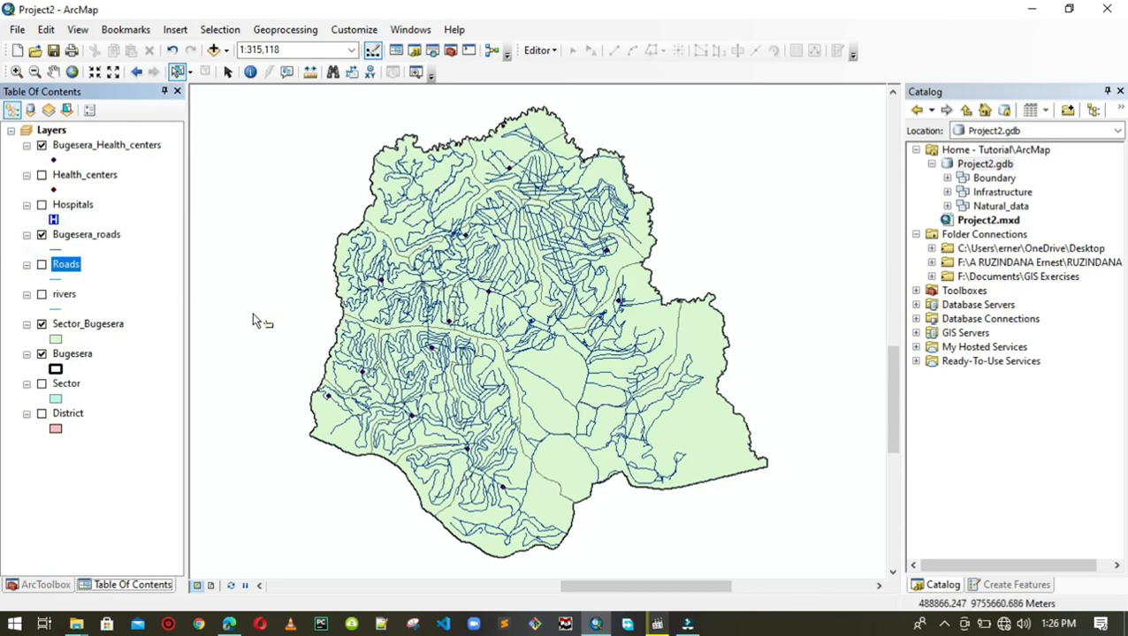